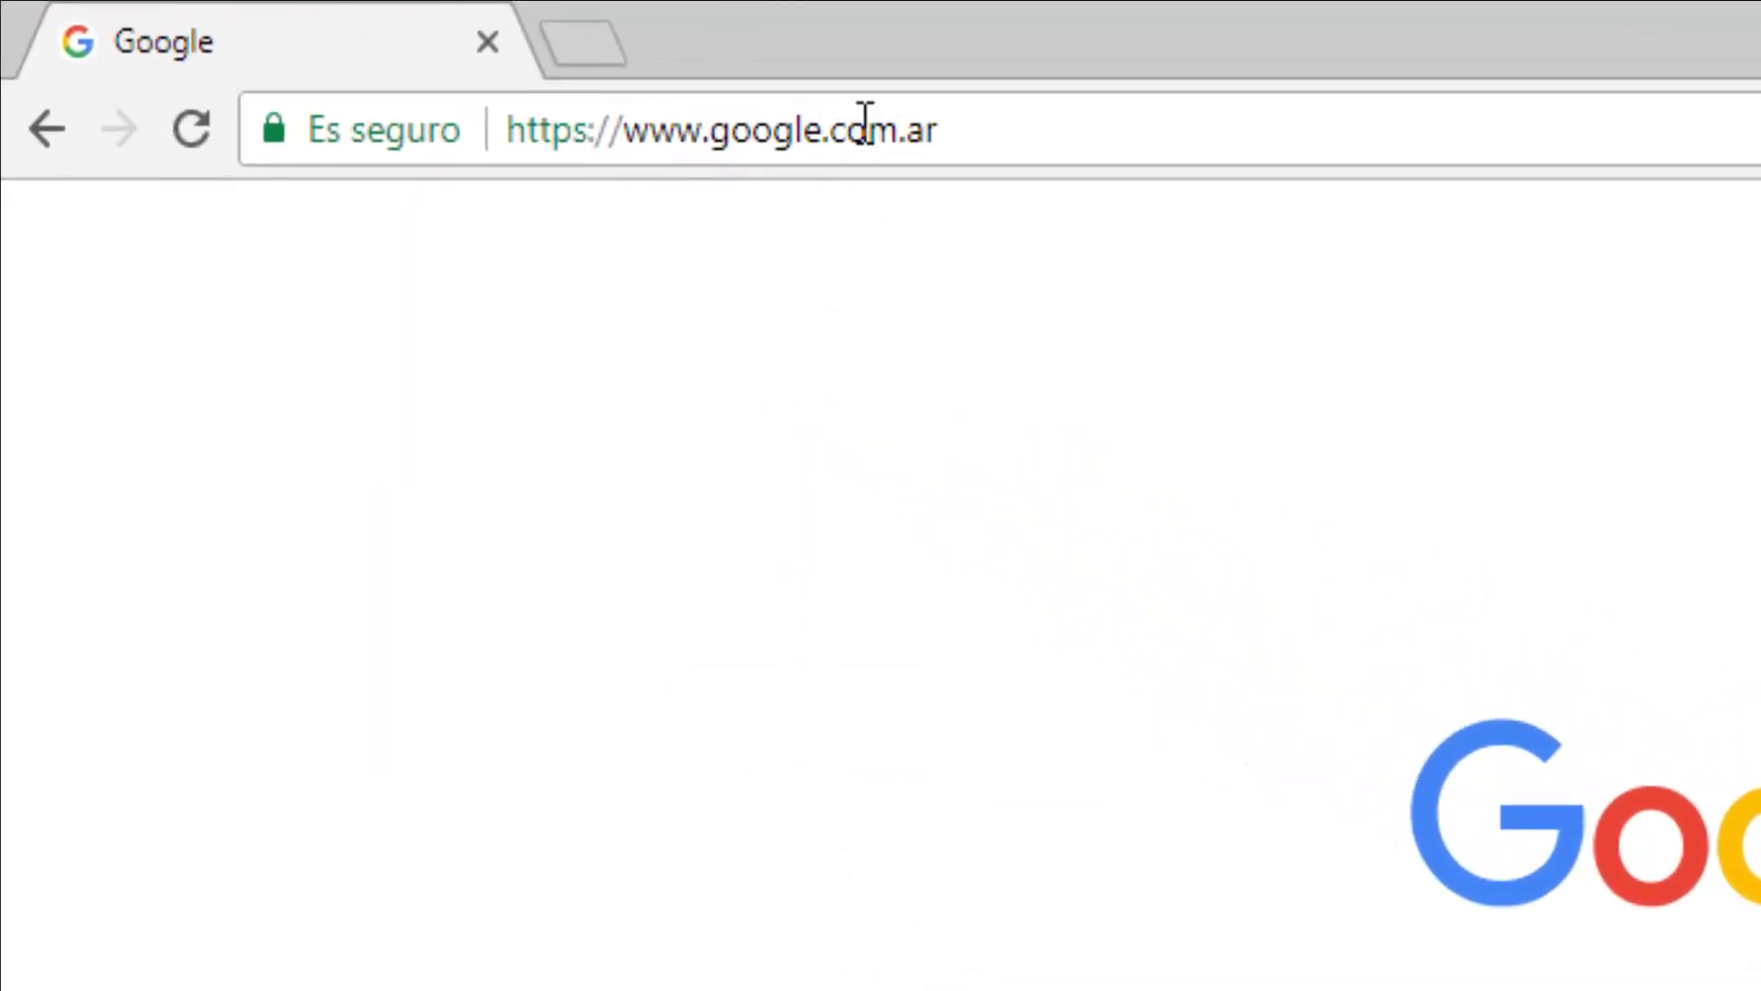
left_click(865, 122)
type("www")
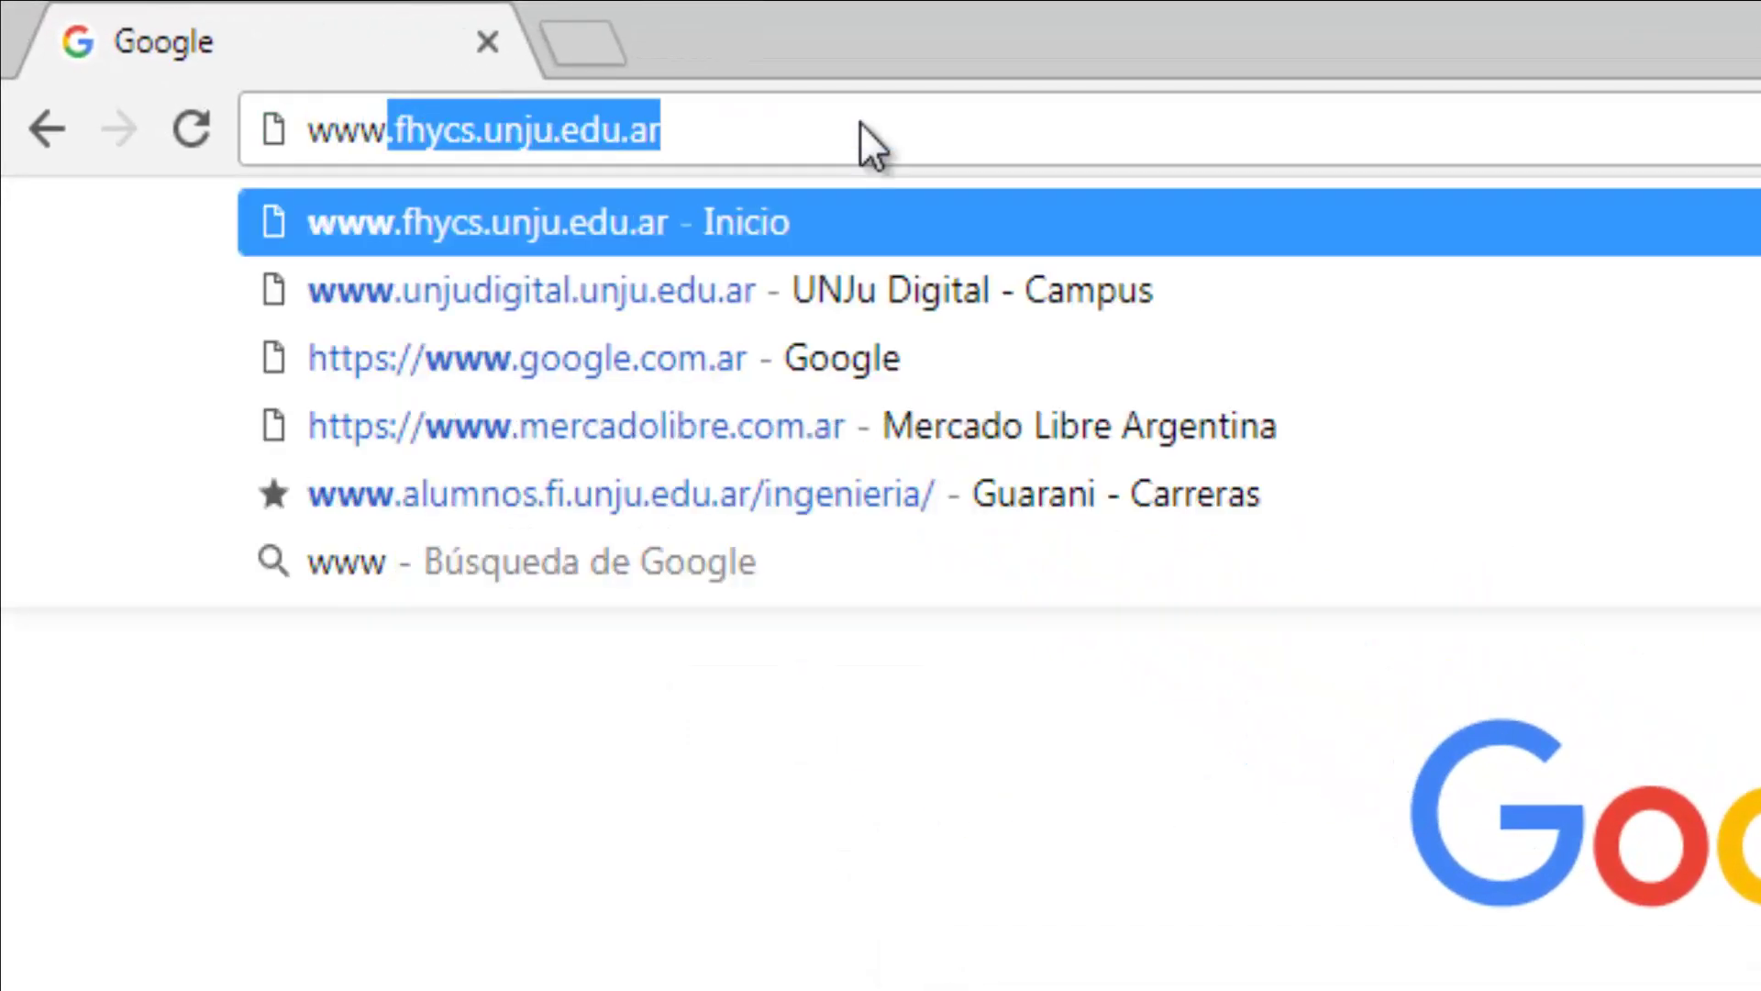
type(".fhycs")
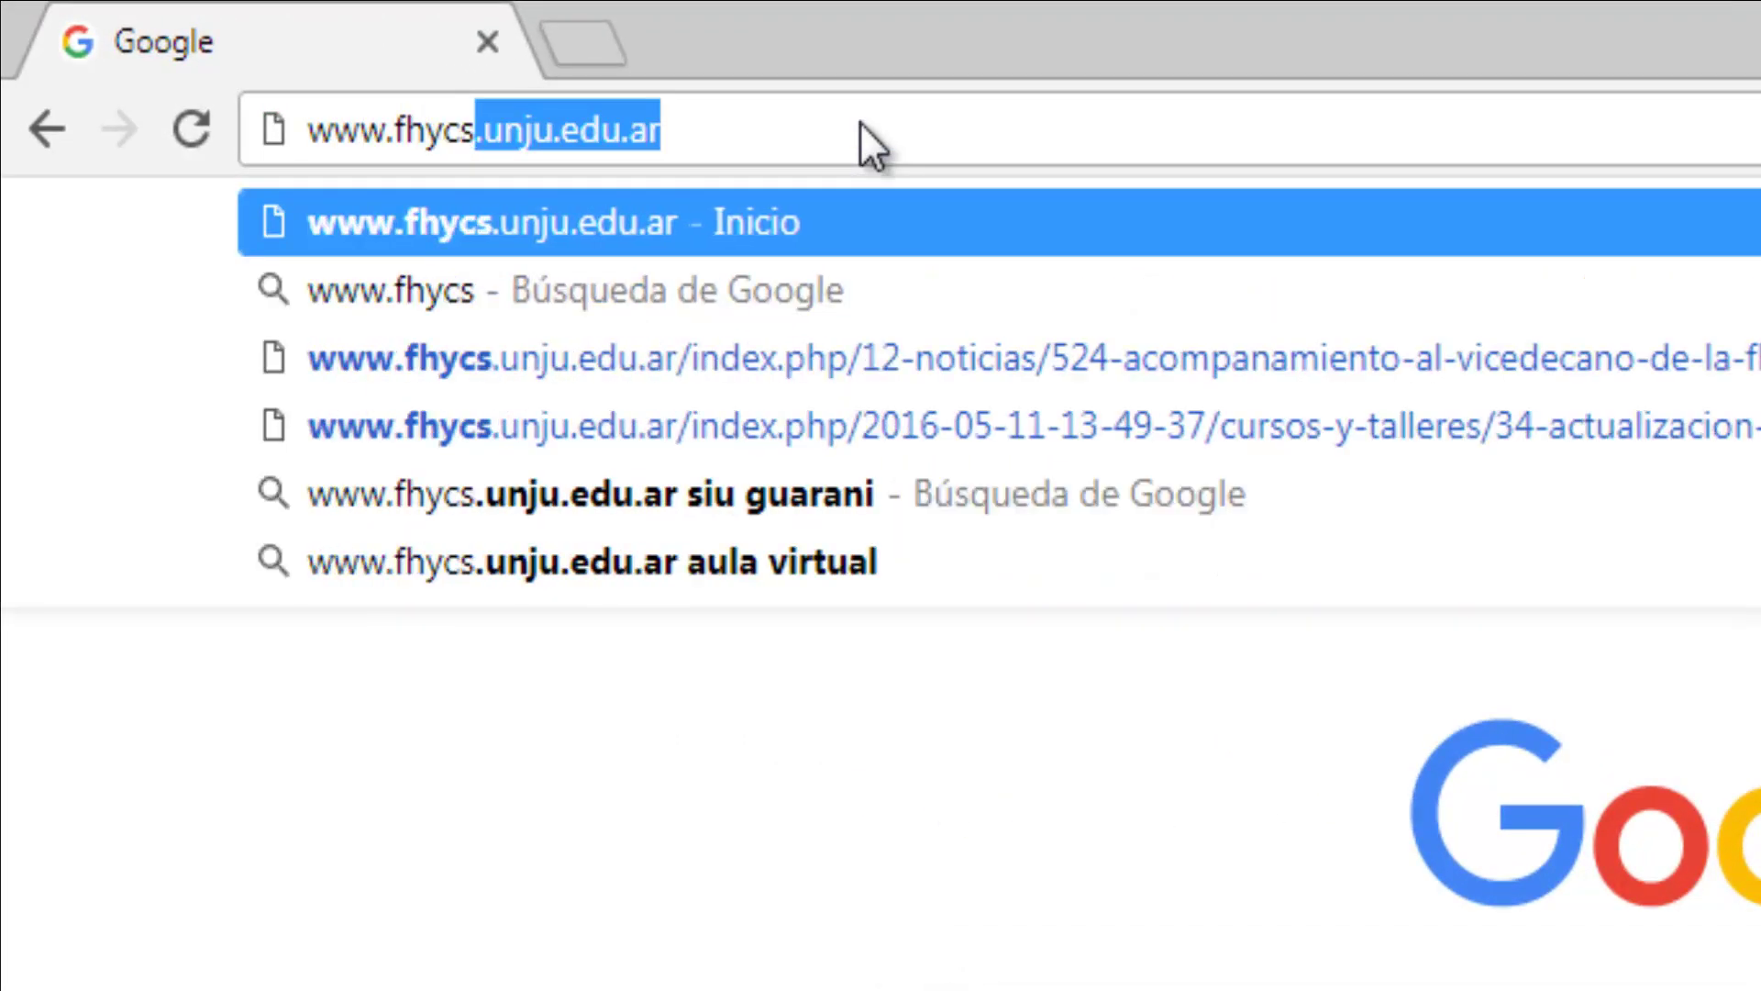
type(".unju.e")
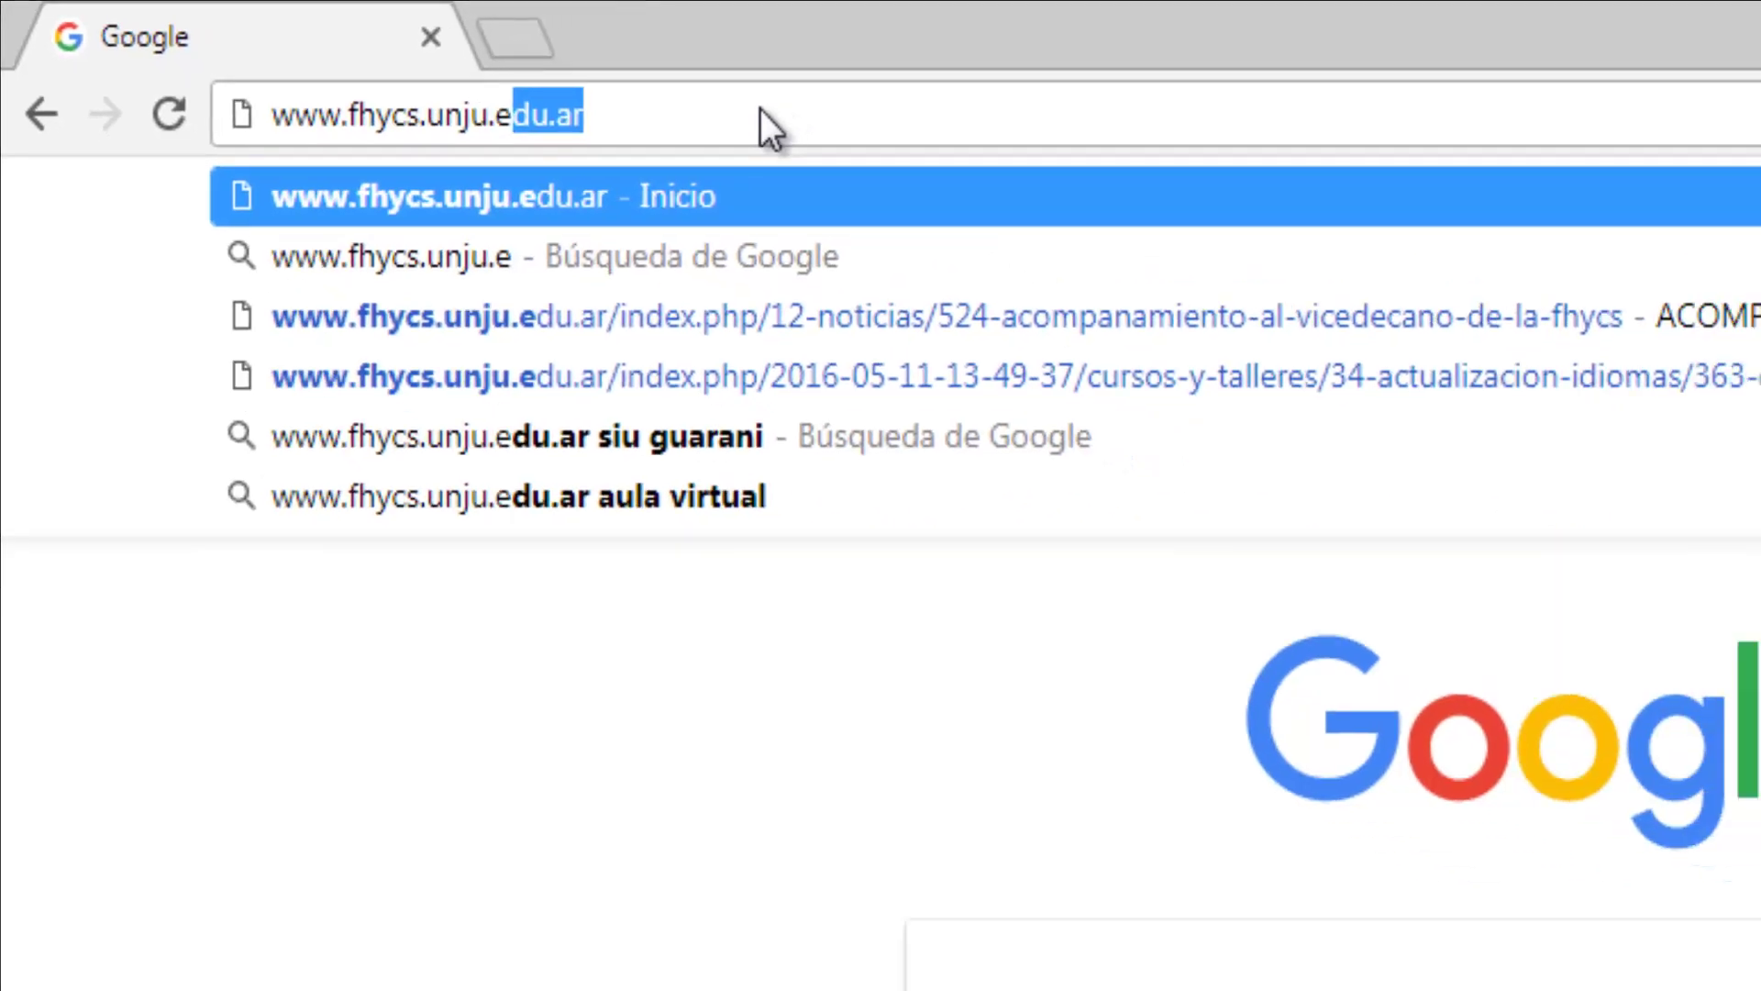
type("du.ar")
key("Return")
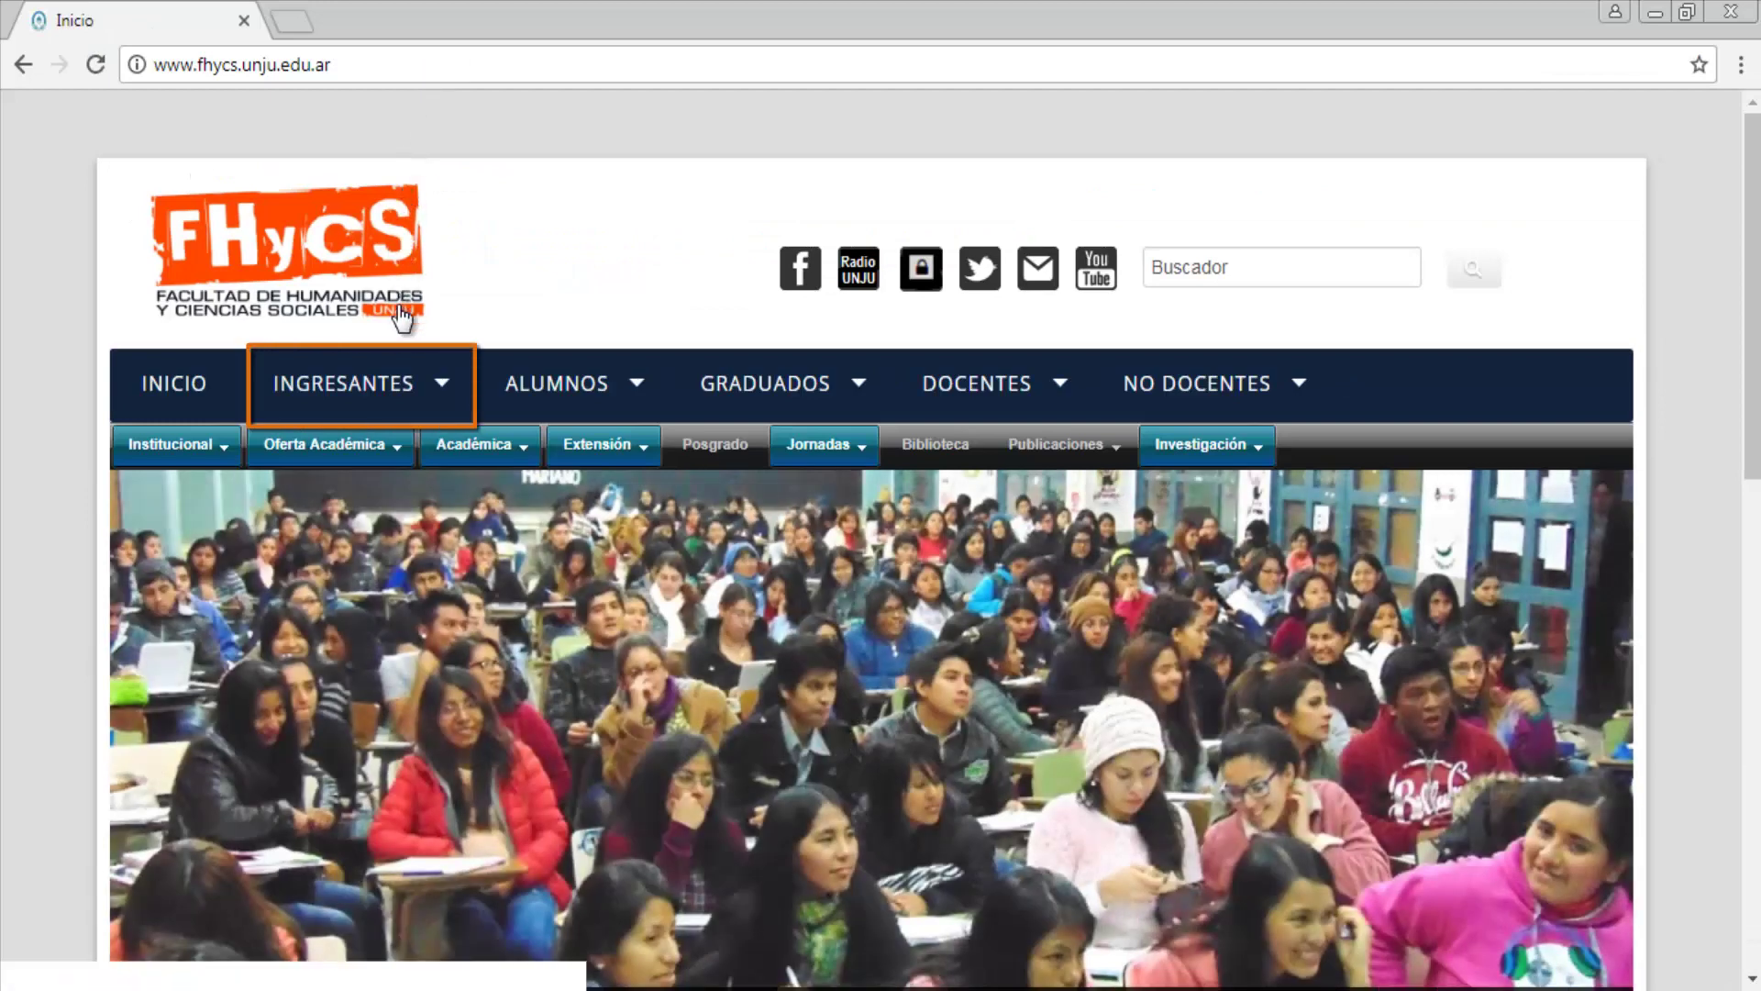
Step: Go to SIU-Guaraní Preinscripción from the INGRESANTES menu
mouse_move(398, 374)
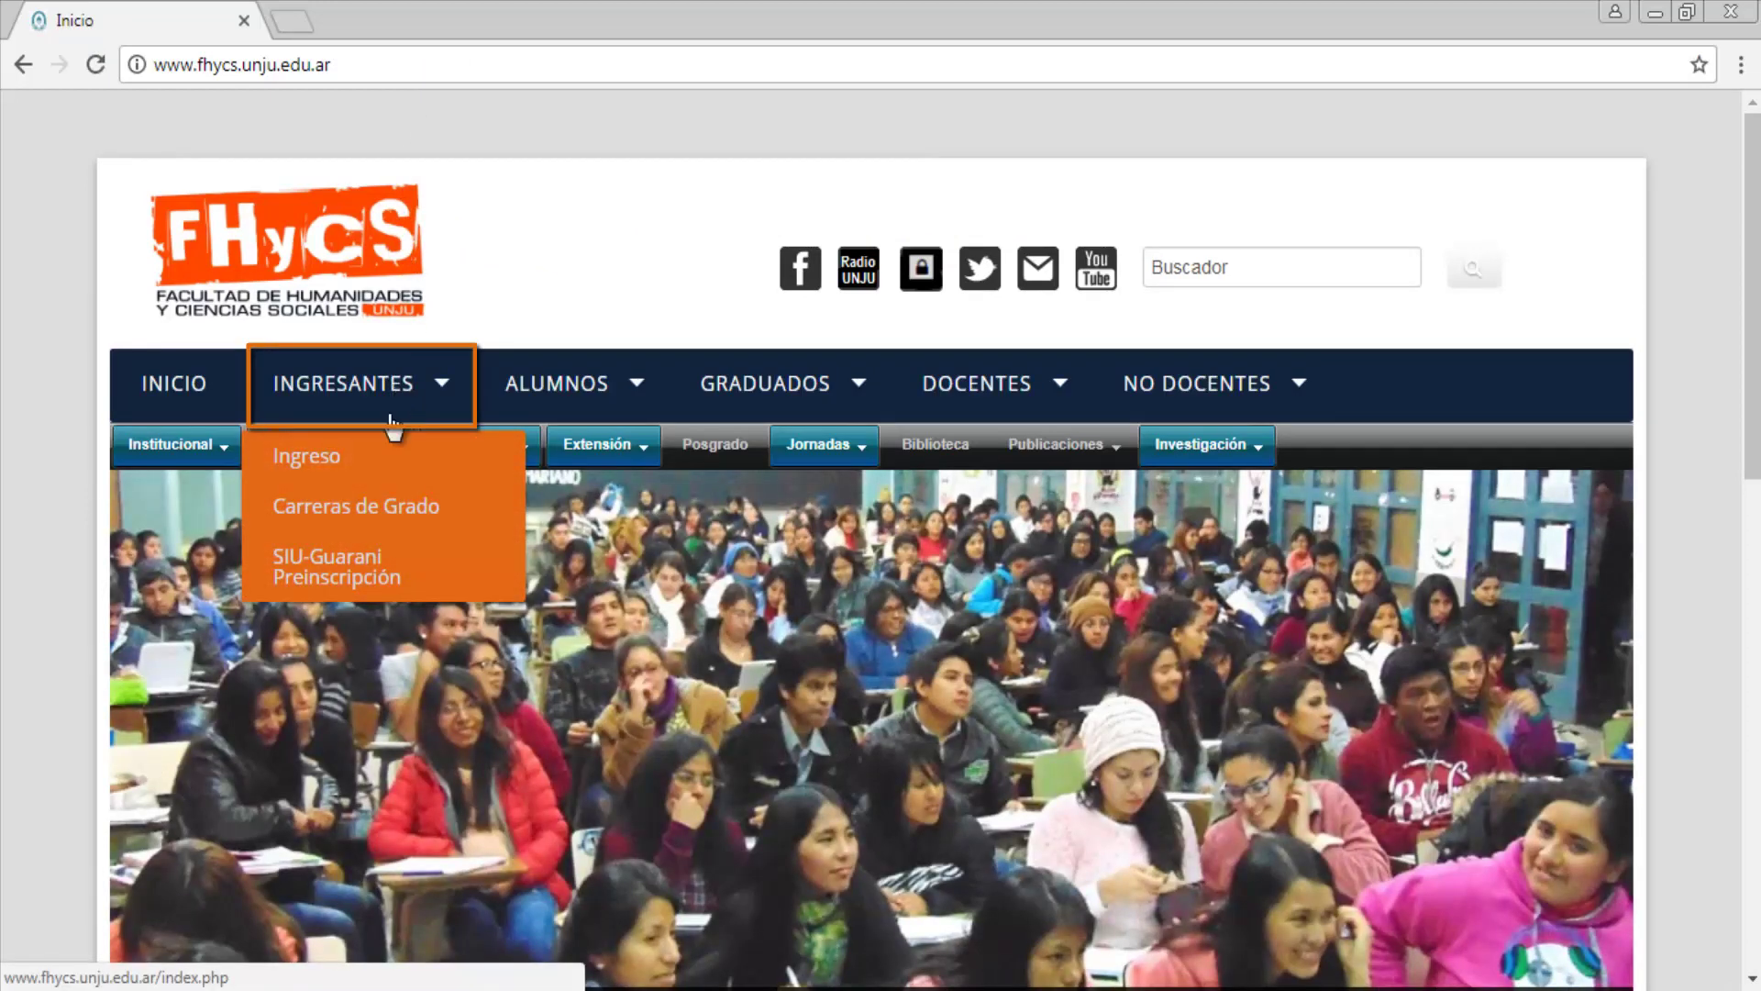
left_click(384, 571)
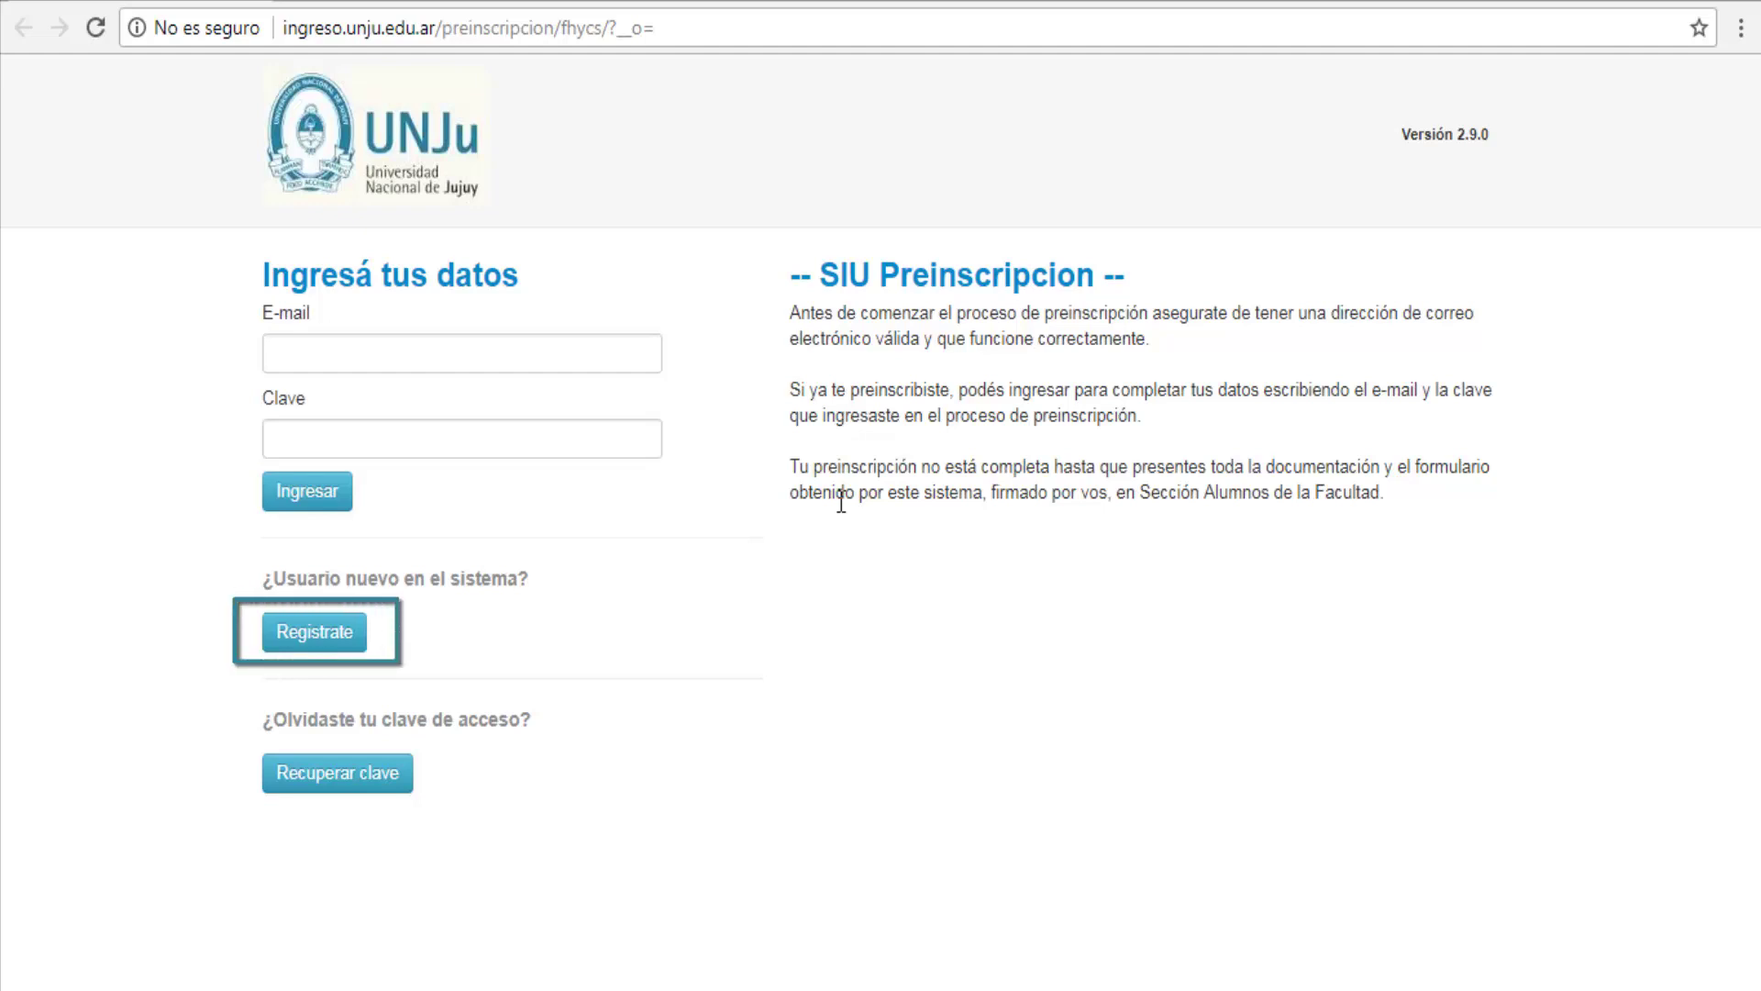
Step: Start a new user registration and enter the e-mail address and the password twice
left_click(301, 642)
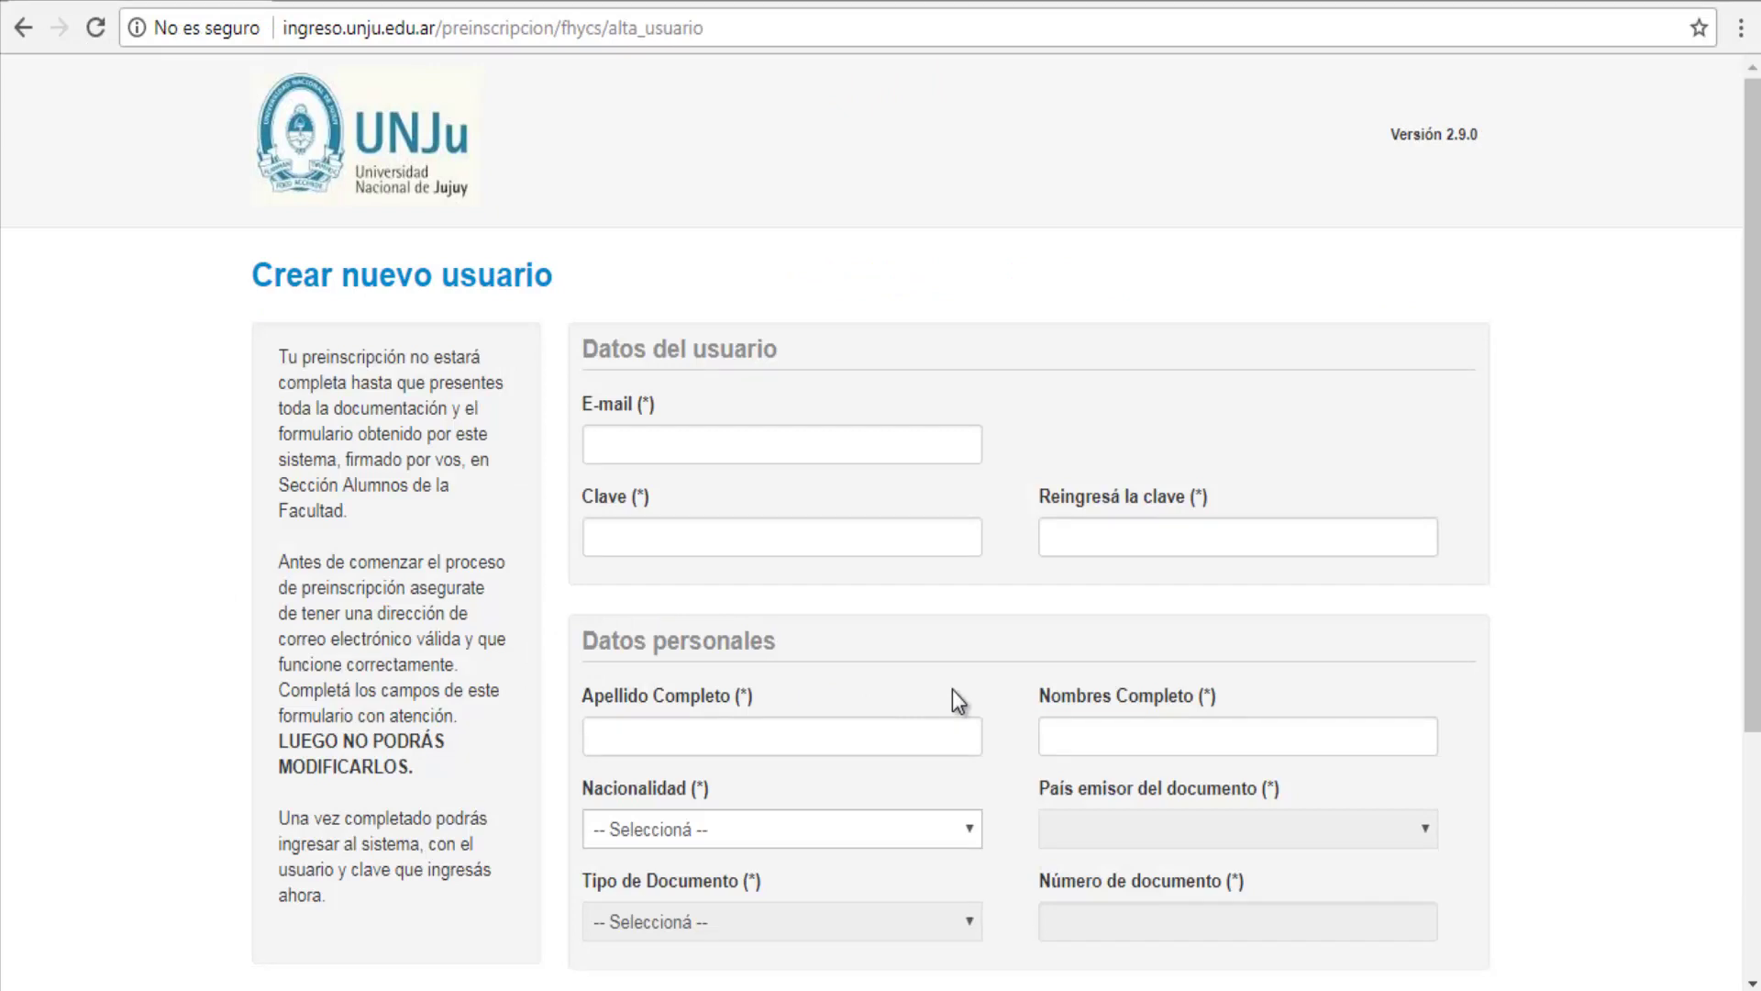
left_click(702, 440)
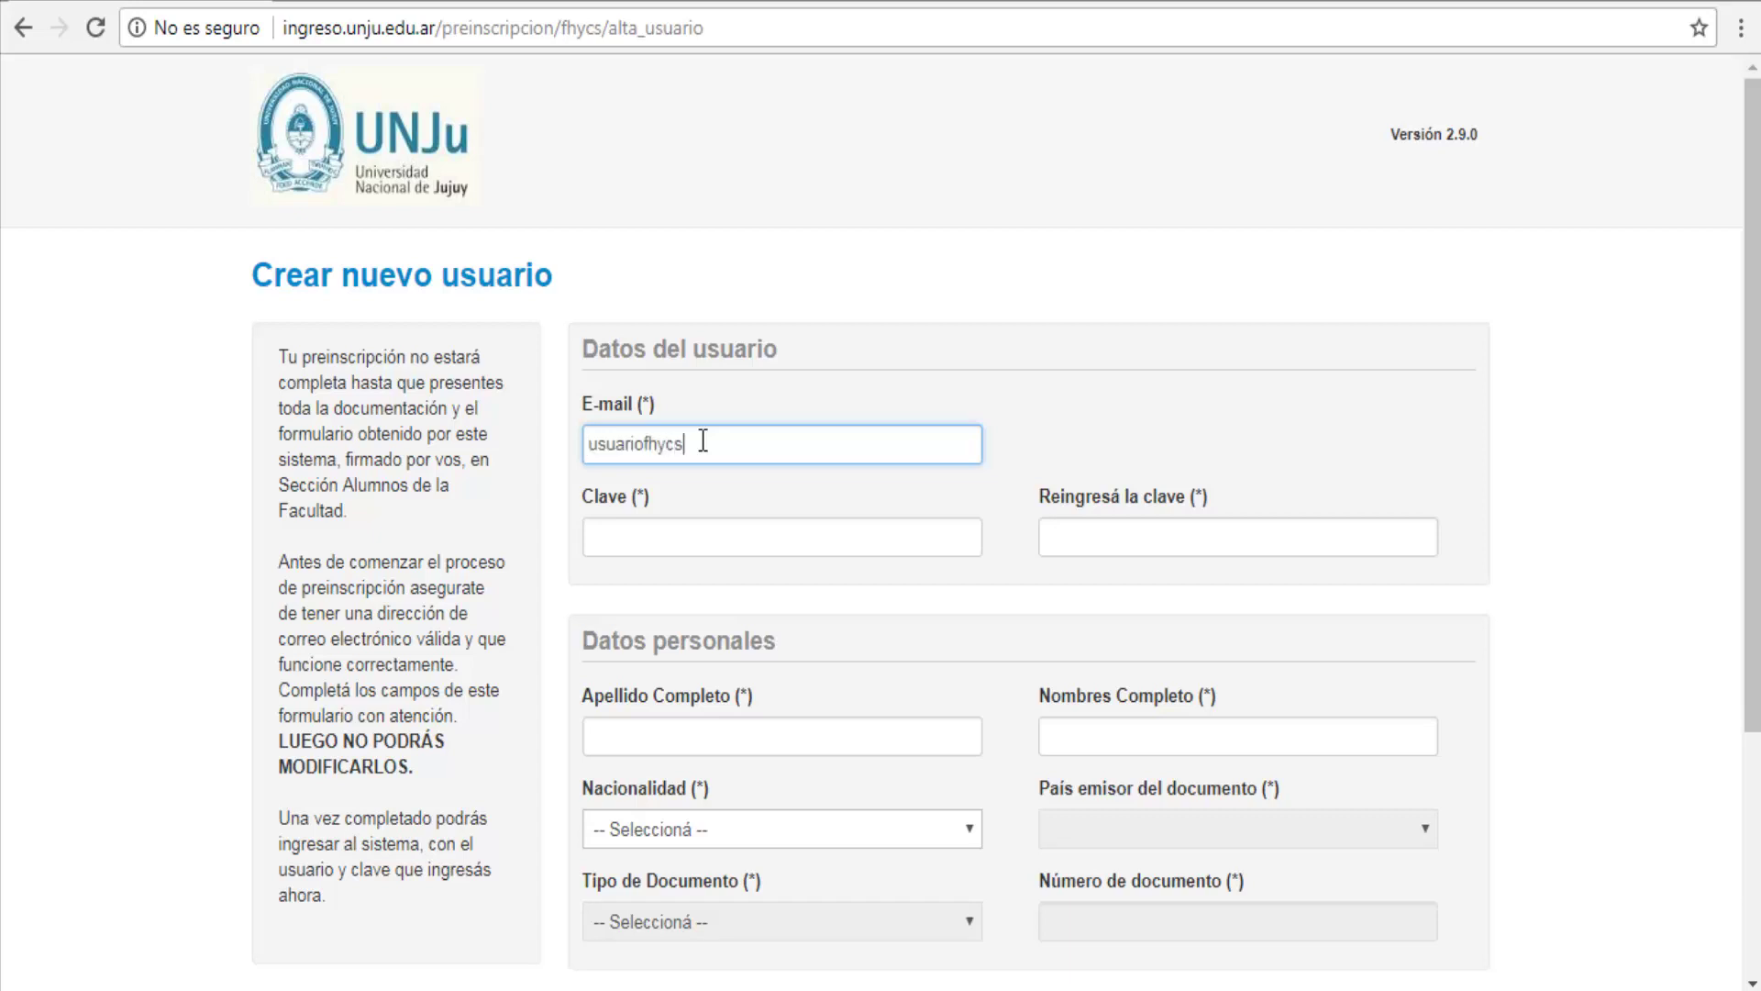
left_click(837, 518)
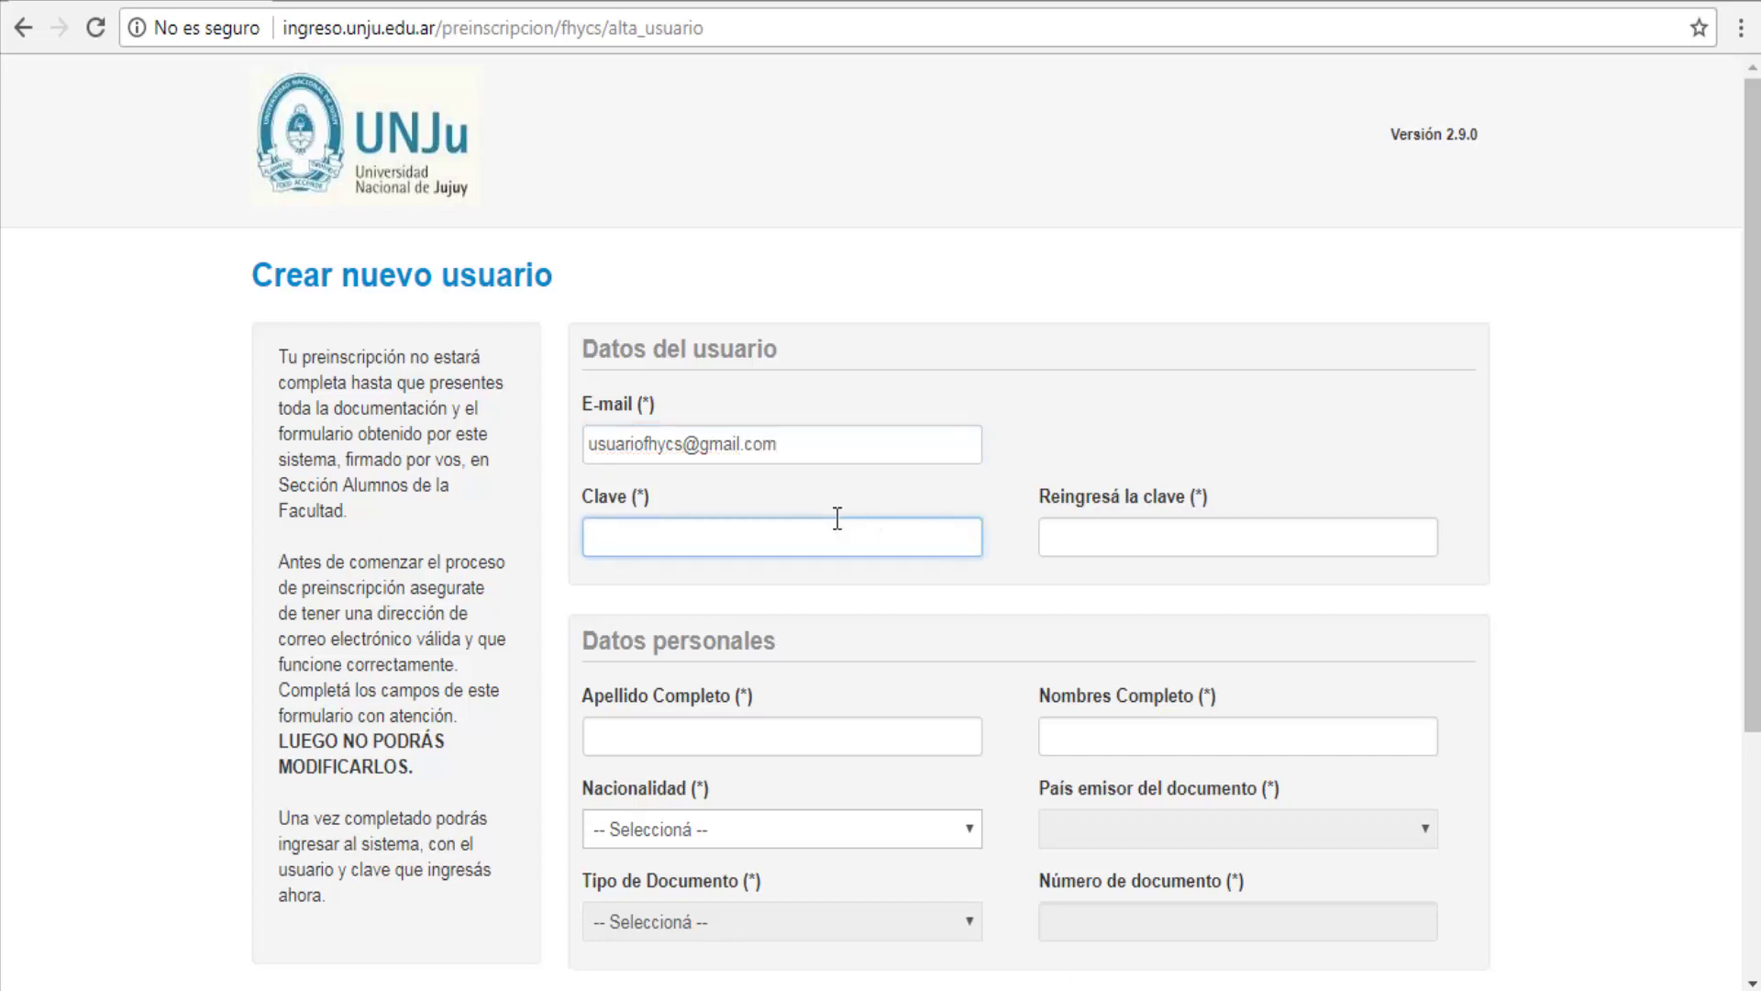
type("•••••••••••")
left_click(1086, 534)
type("•••••")
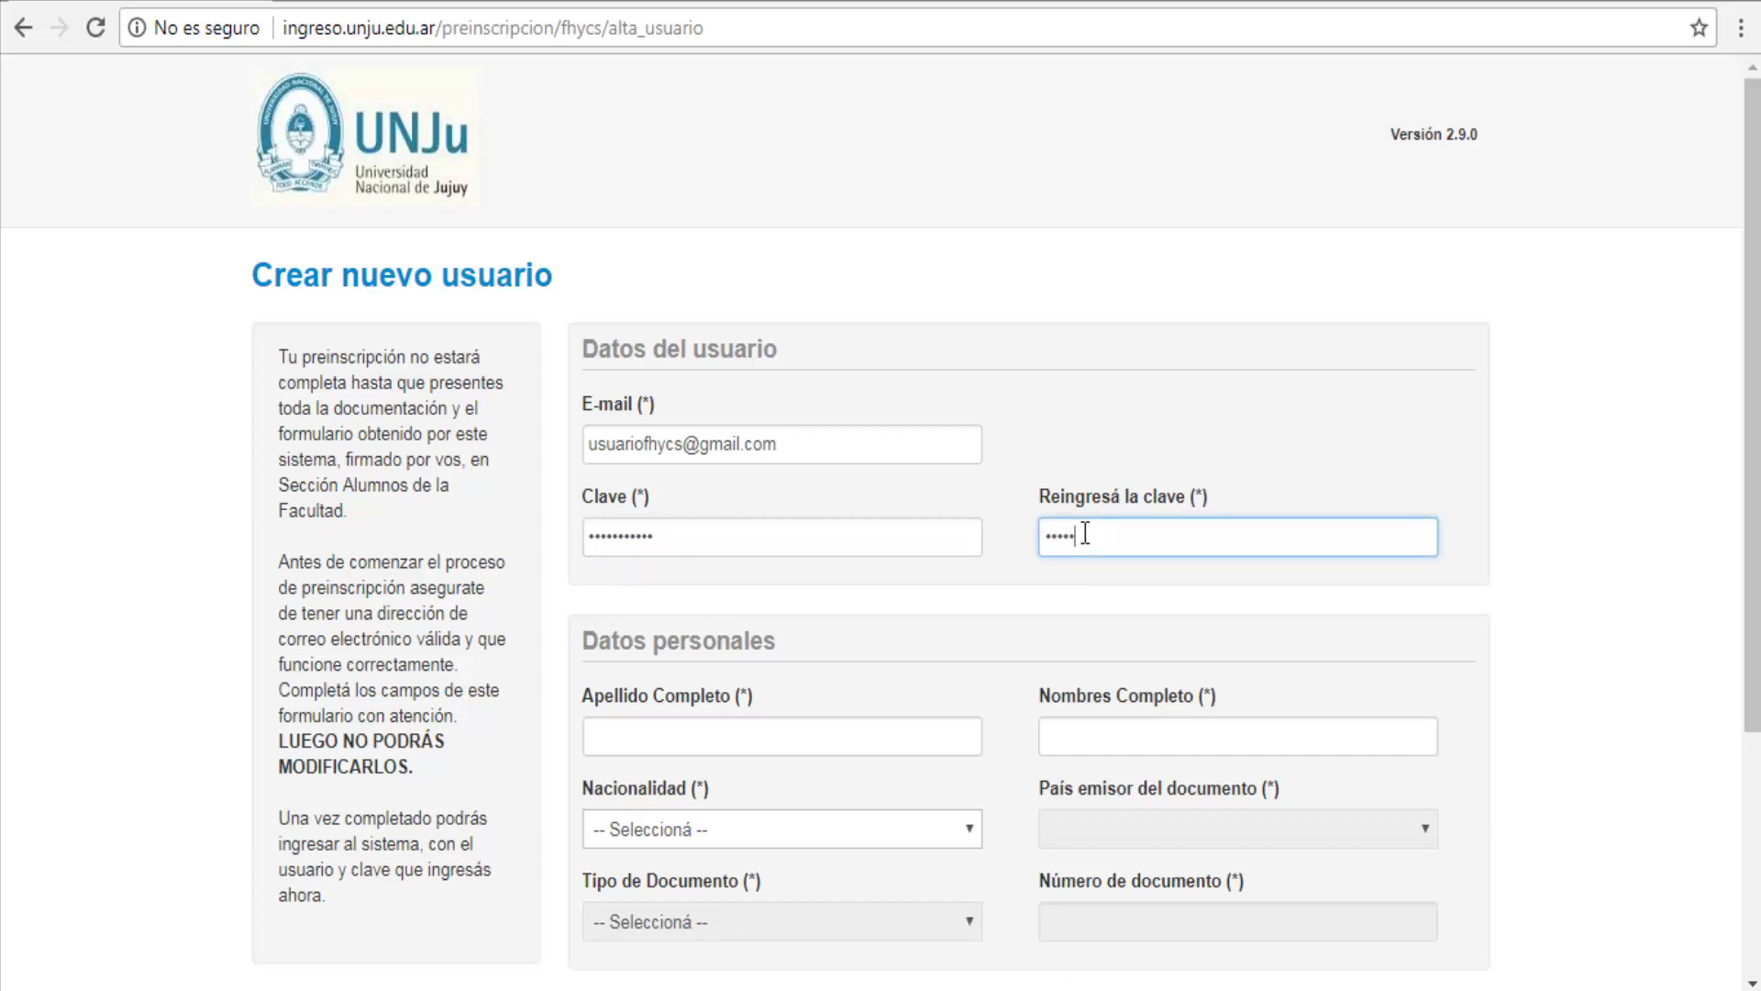
type("••••••")
Step: Fill in the user's surname and first names and set nationality to Argentino
left_click(710, 736)
key("Tab")
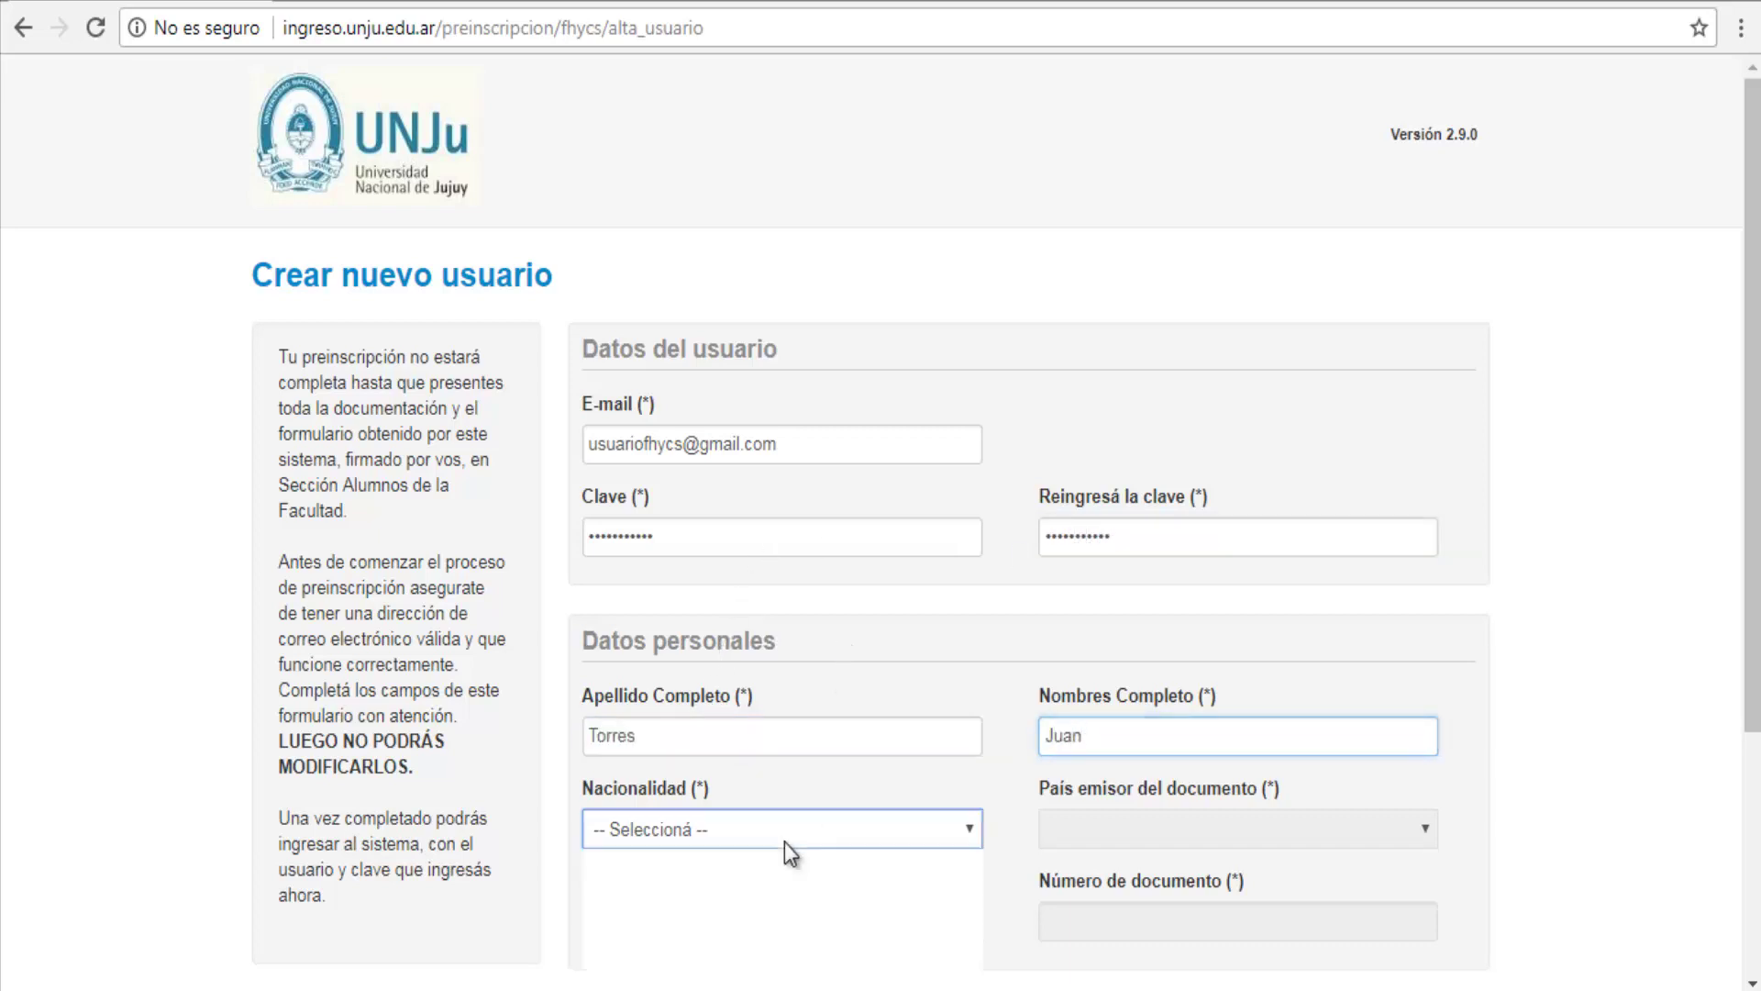
left_click(784, 837)
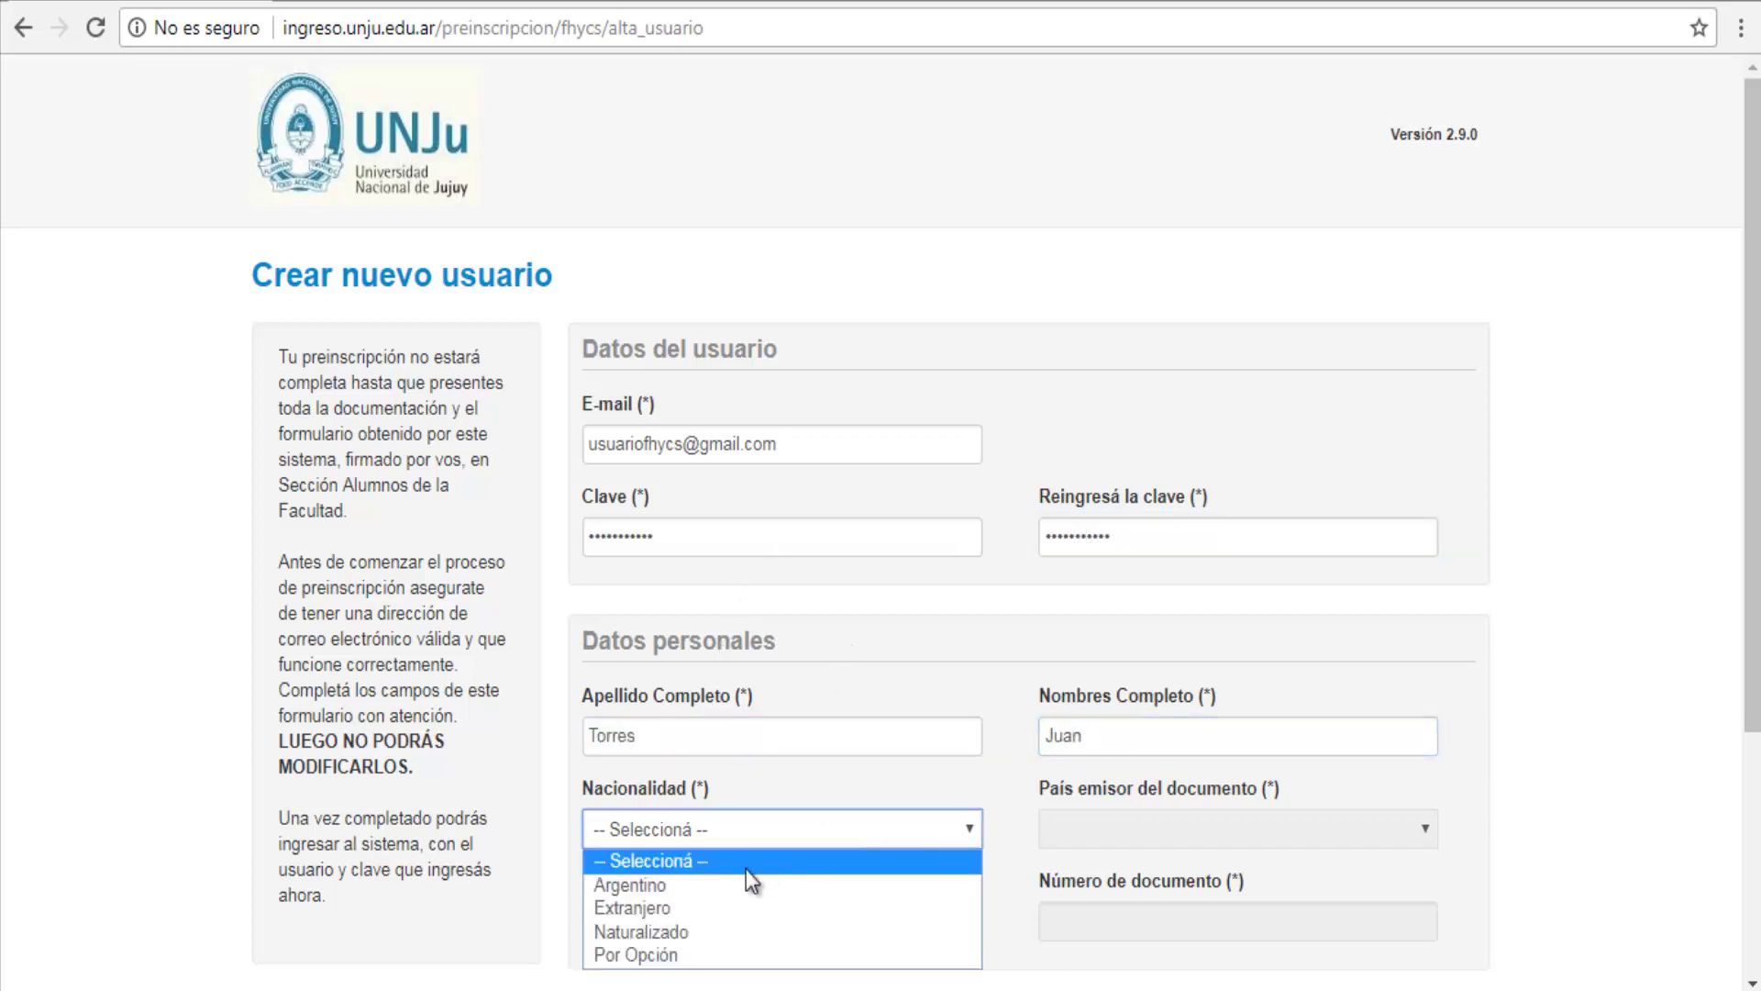
left_click(731, 886)
Step: Set issuing country Argentina, document type Documento Nacional de Identidad, and enter the document number
scroll(1022, 819, "down", 2)
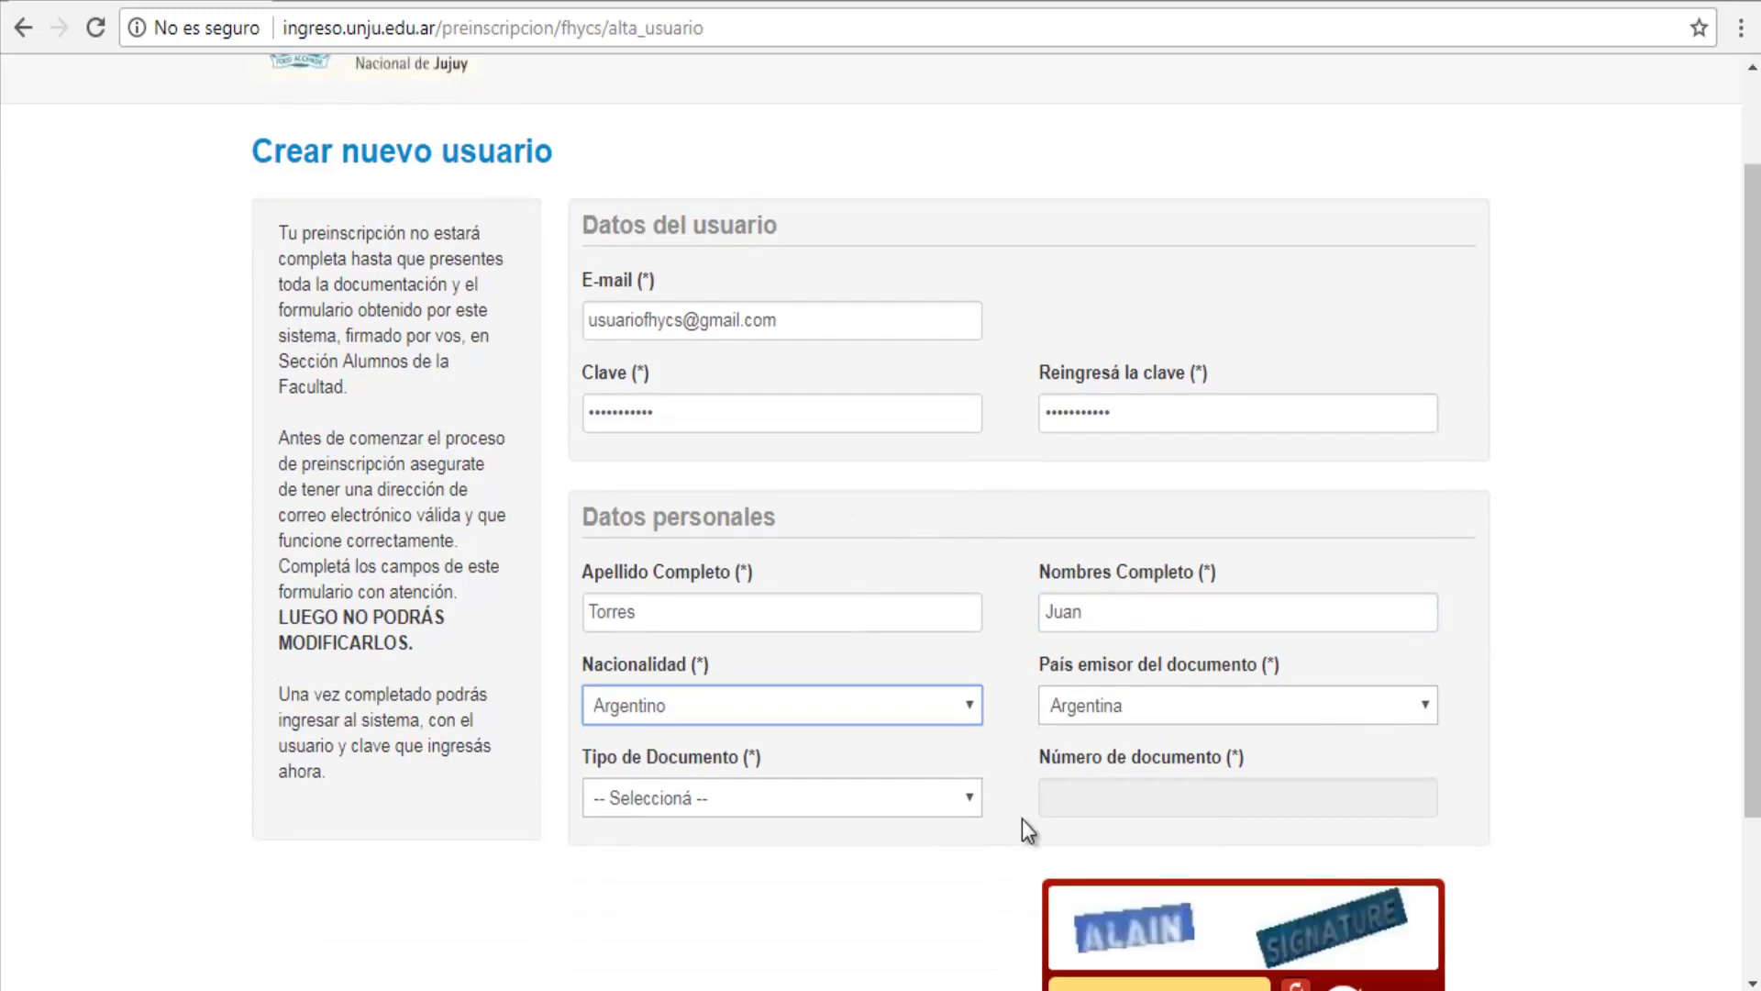
left_click(1154, 697)
left_click(1154, 697)
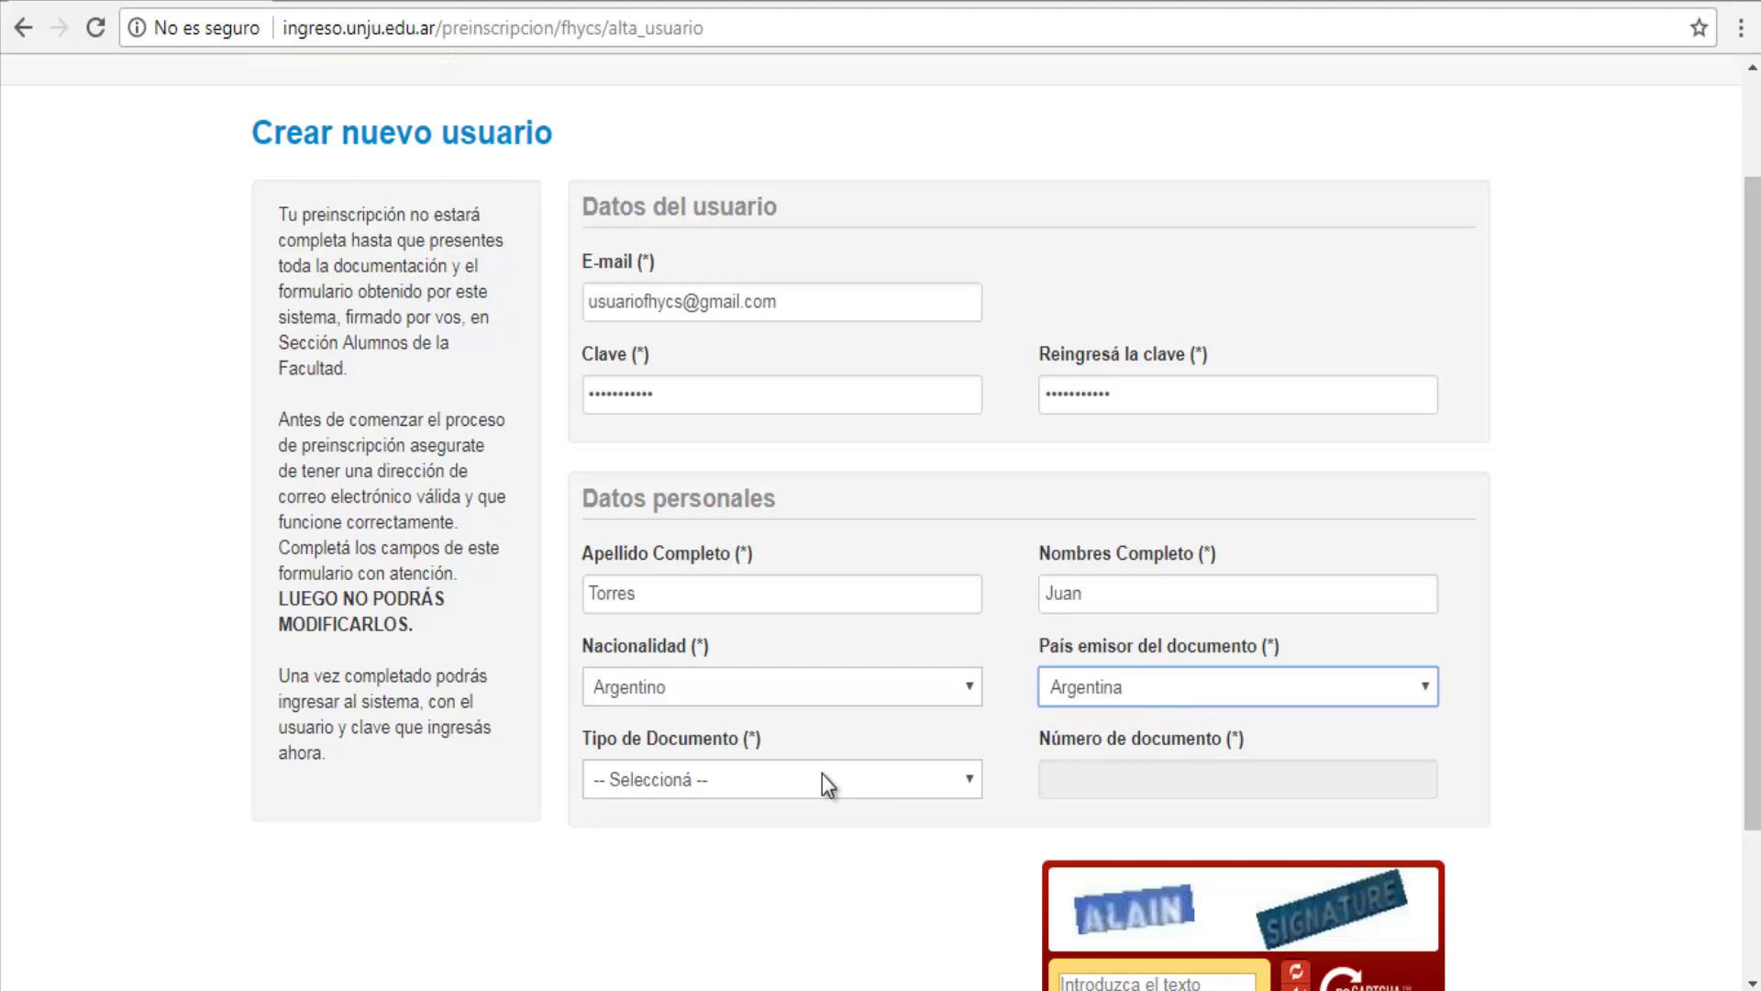
left_click(823, 779)
left_click(801, 831)
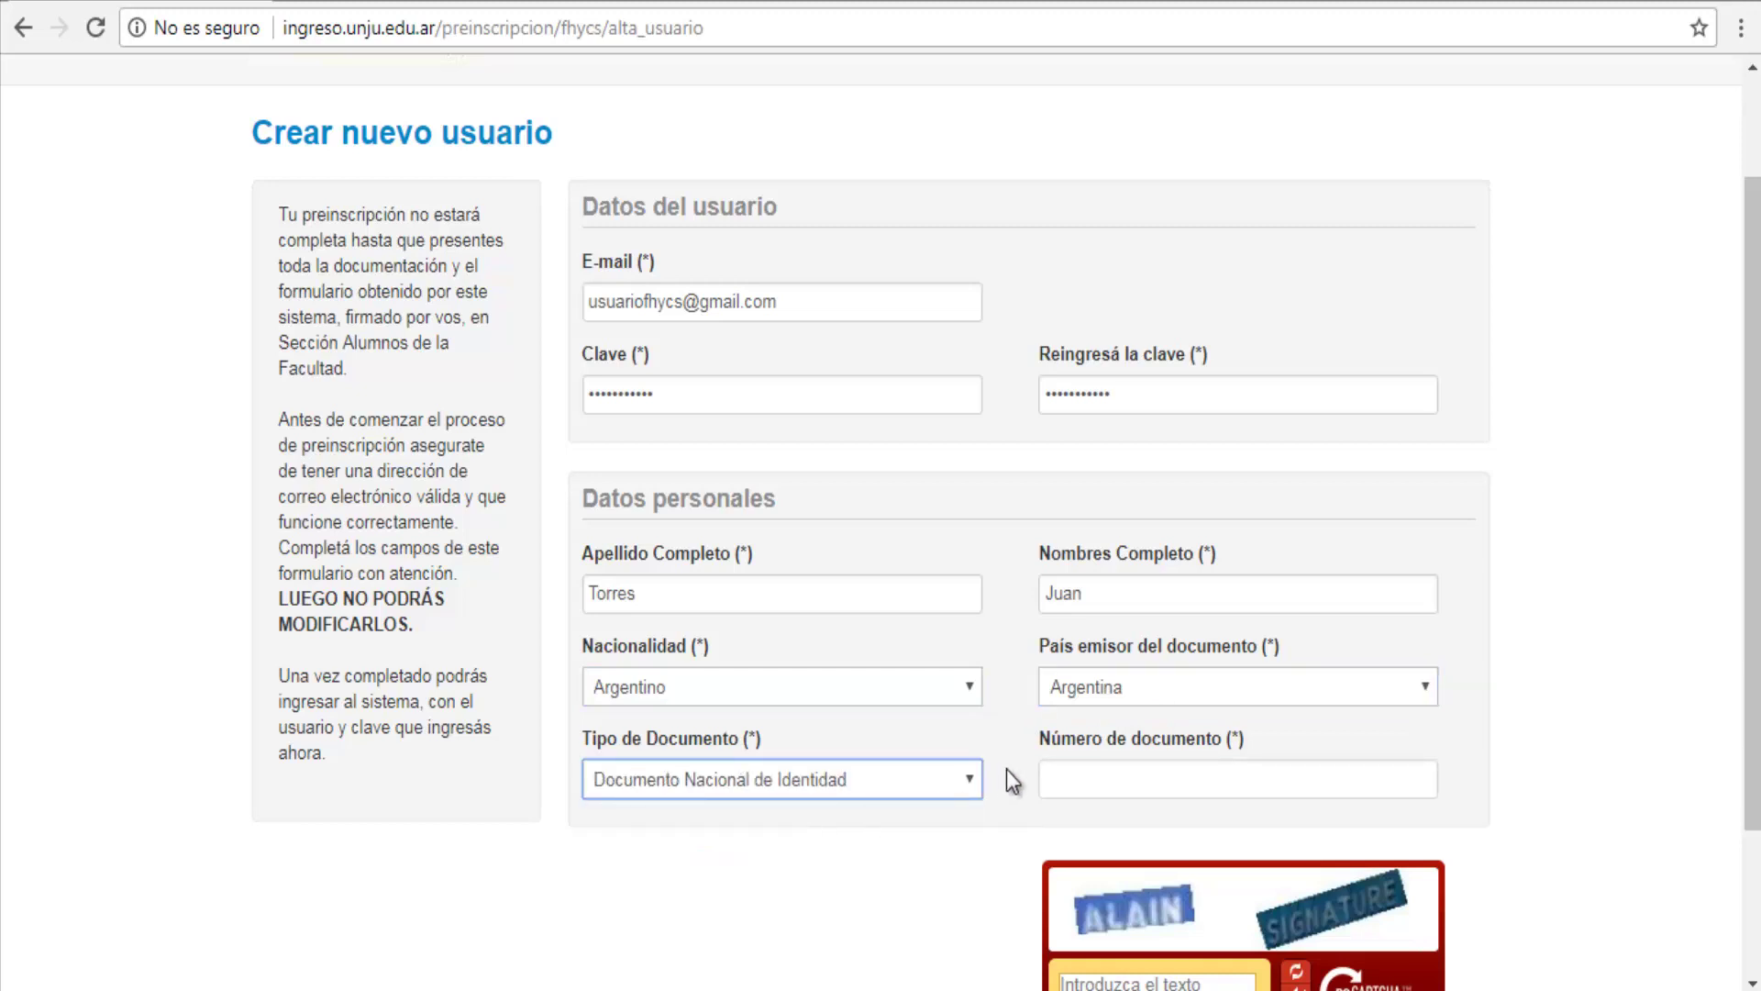
left_click(1116, 776)
Step: Enter the captcha words and submit the form to generate the user
scroll(1116, 776, "down", 2)
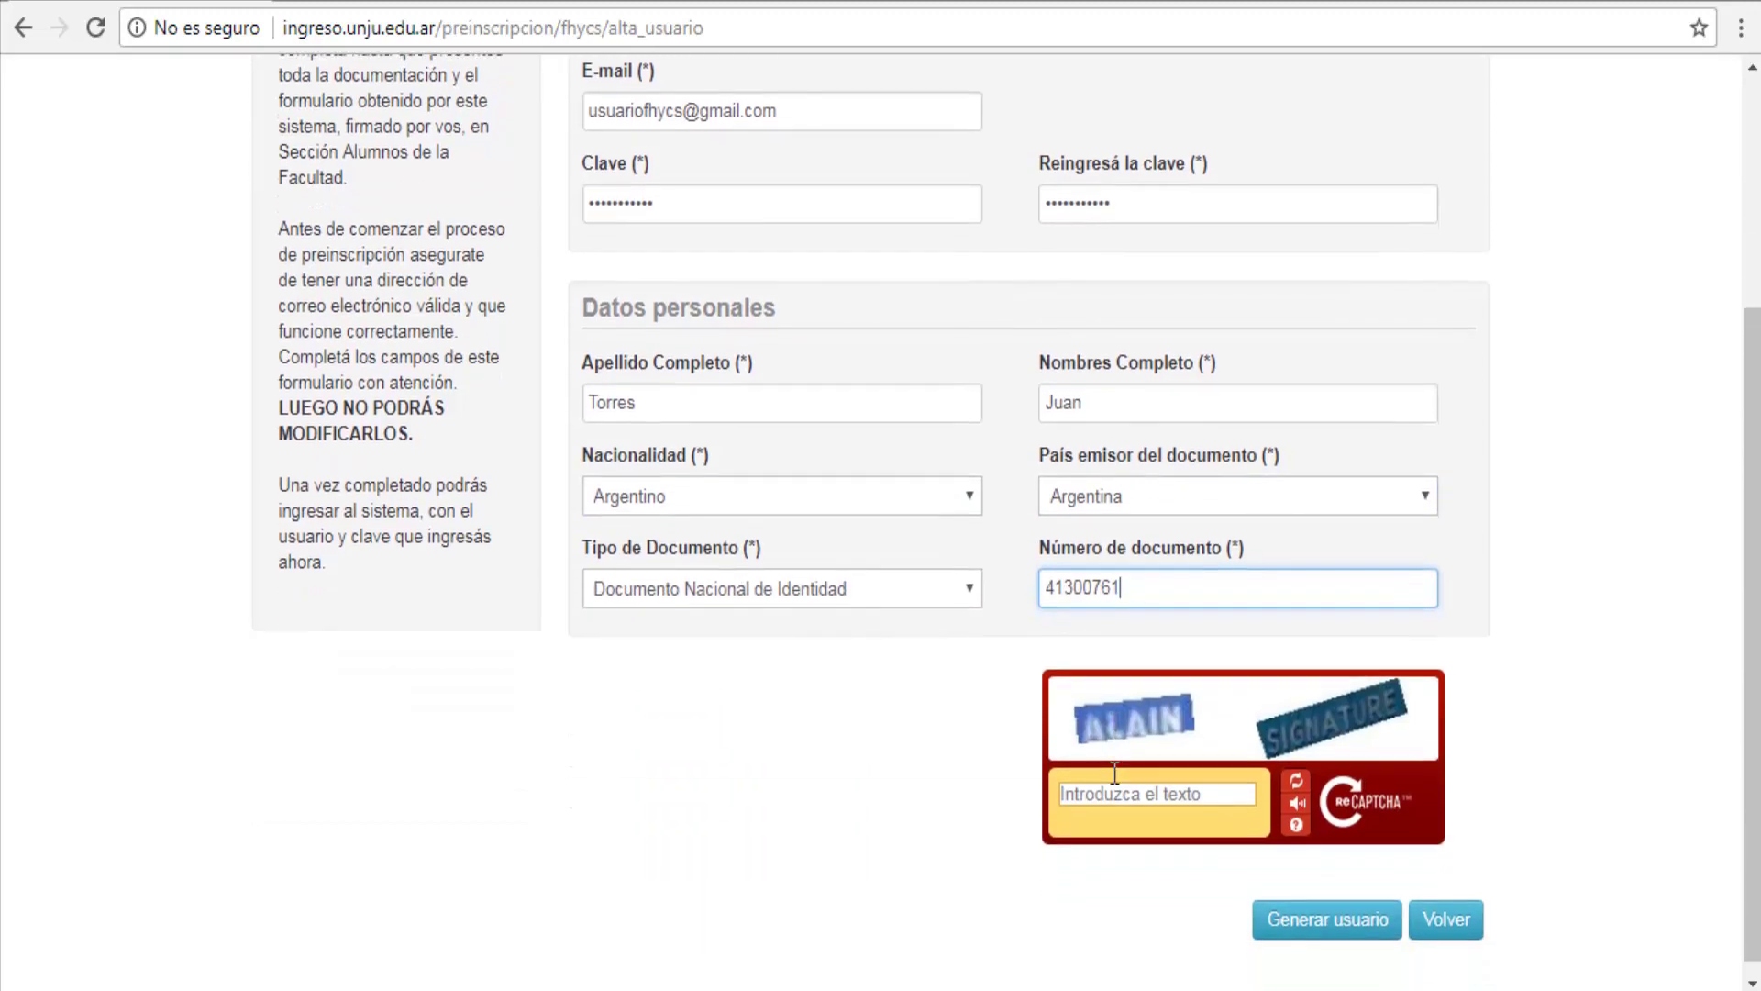
left_click(1147, 787)
type("ALAIN S")
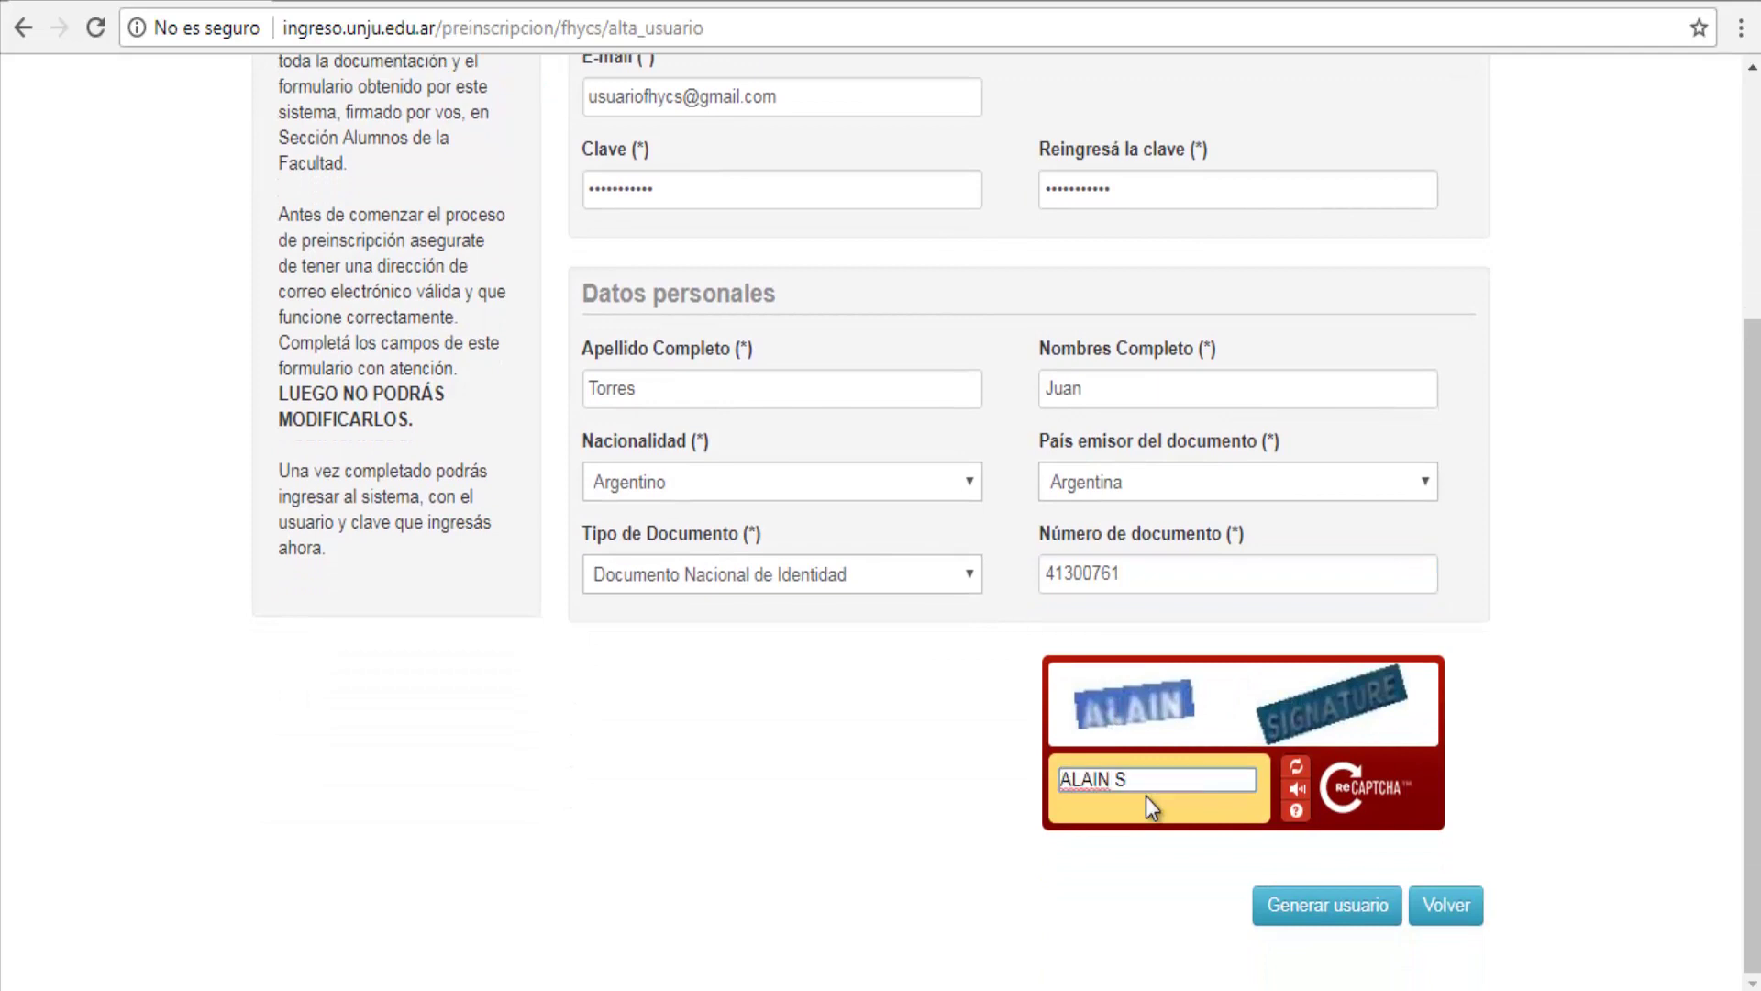
type("IGNATURE")
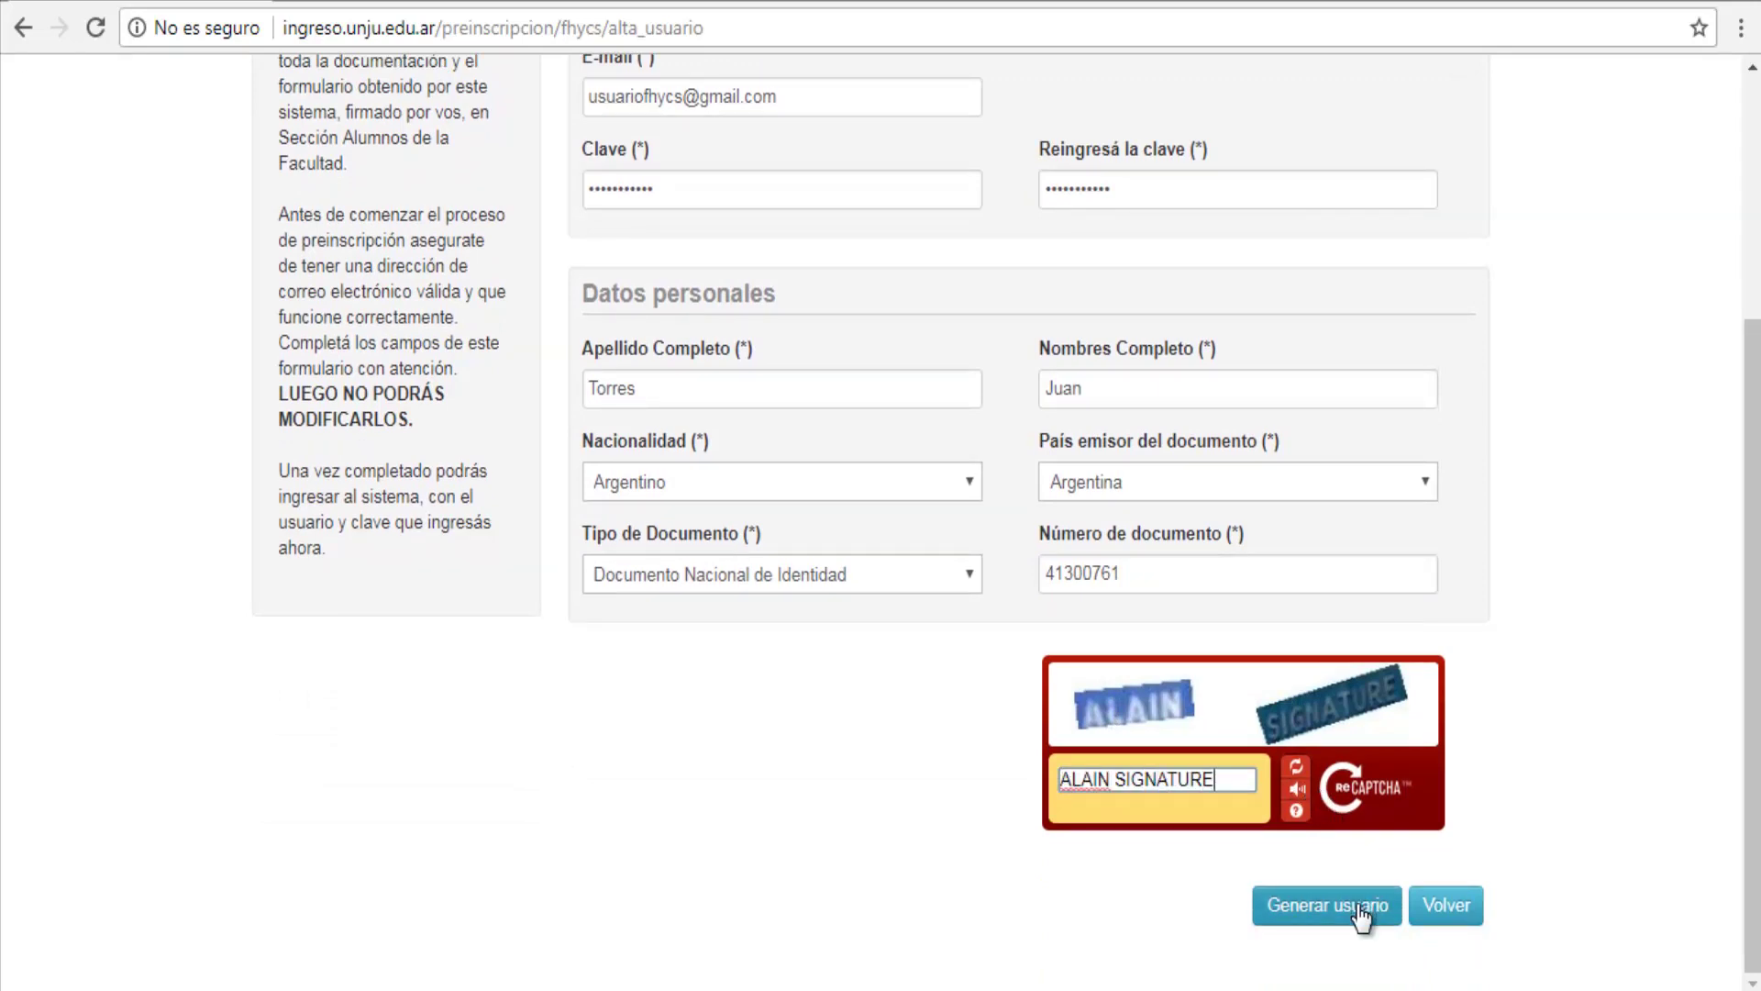
left_click(1362, 915)
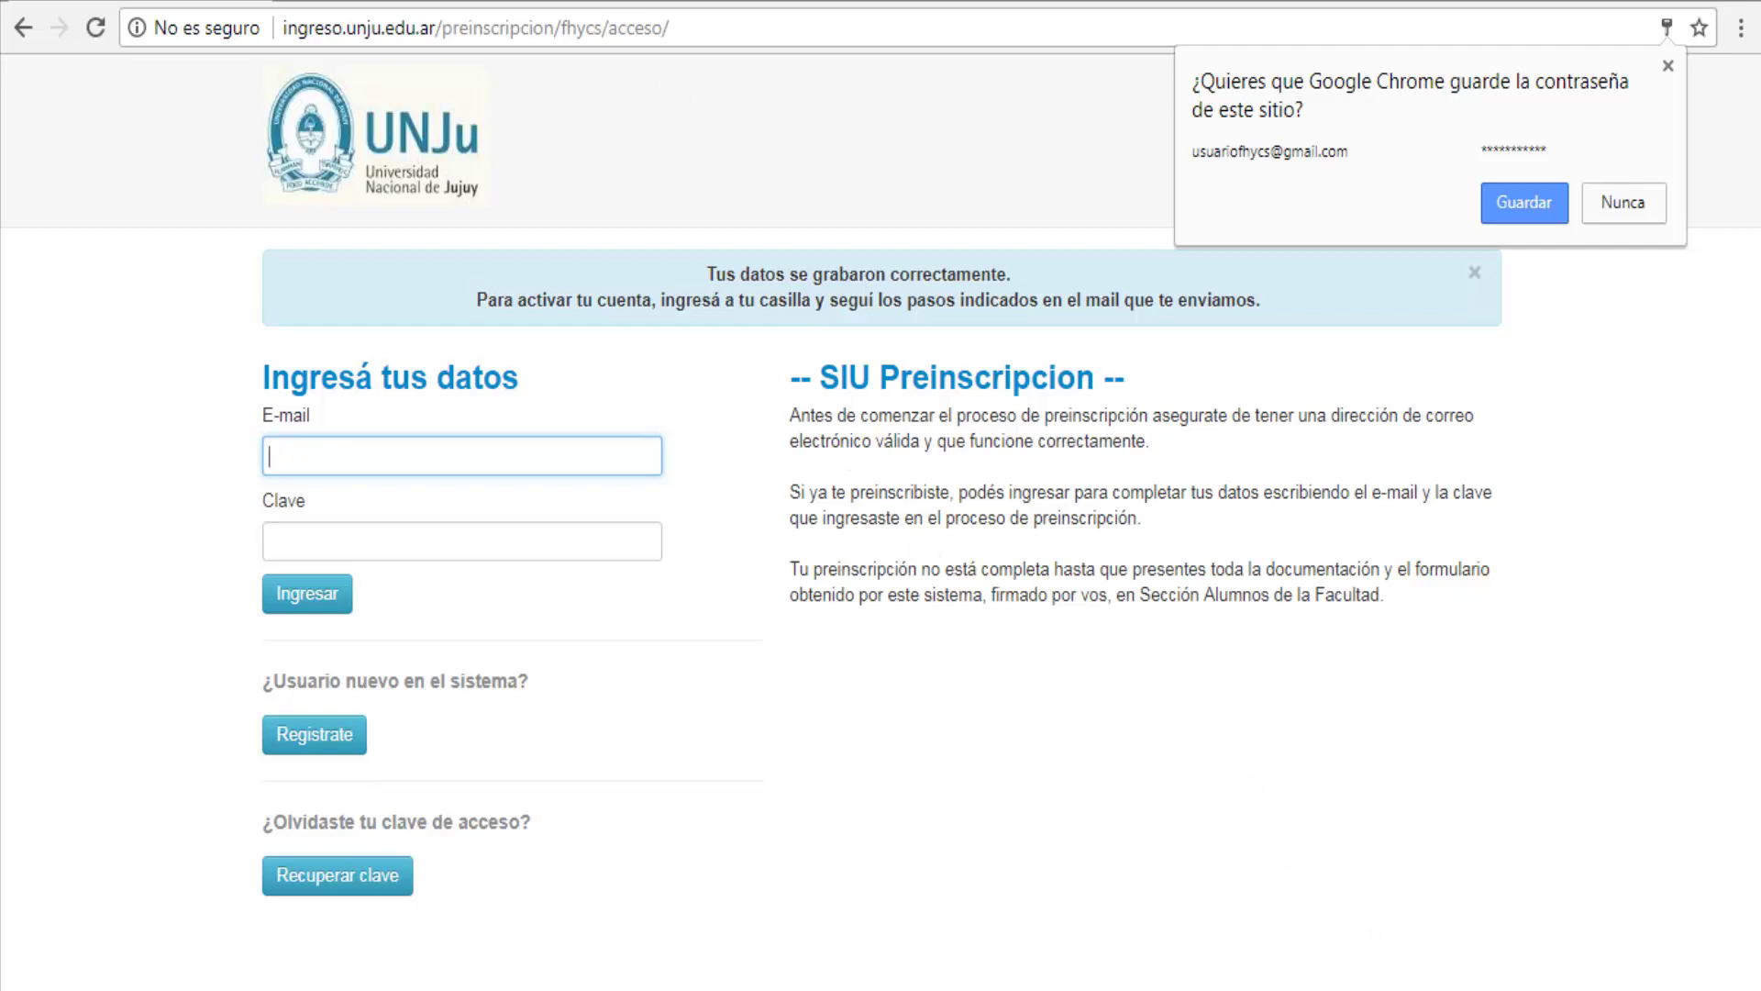
Step: Open the SIU-Preinscripción e-mail in Gmail in a new tab and follow its activation link
key("ctrl+t")
left_click(1415, 154)
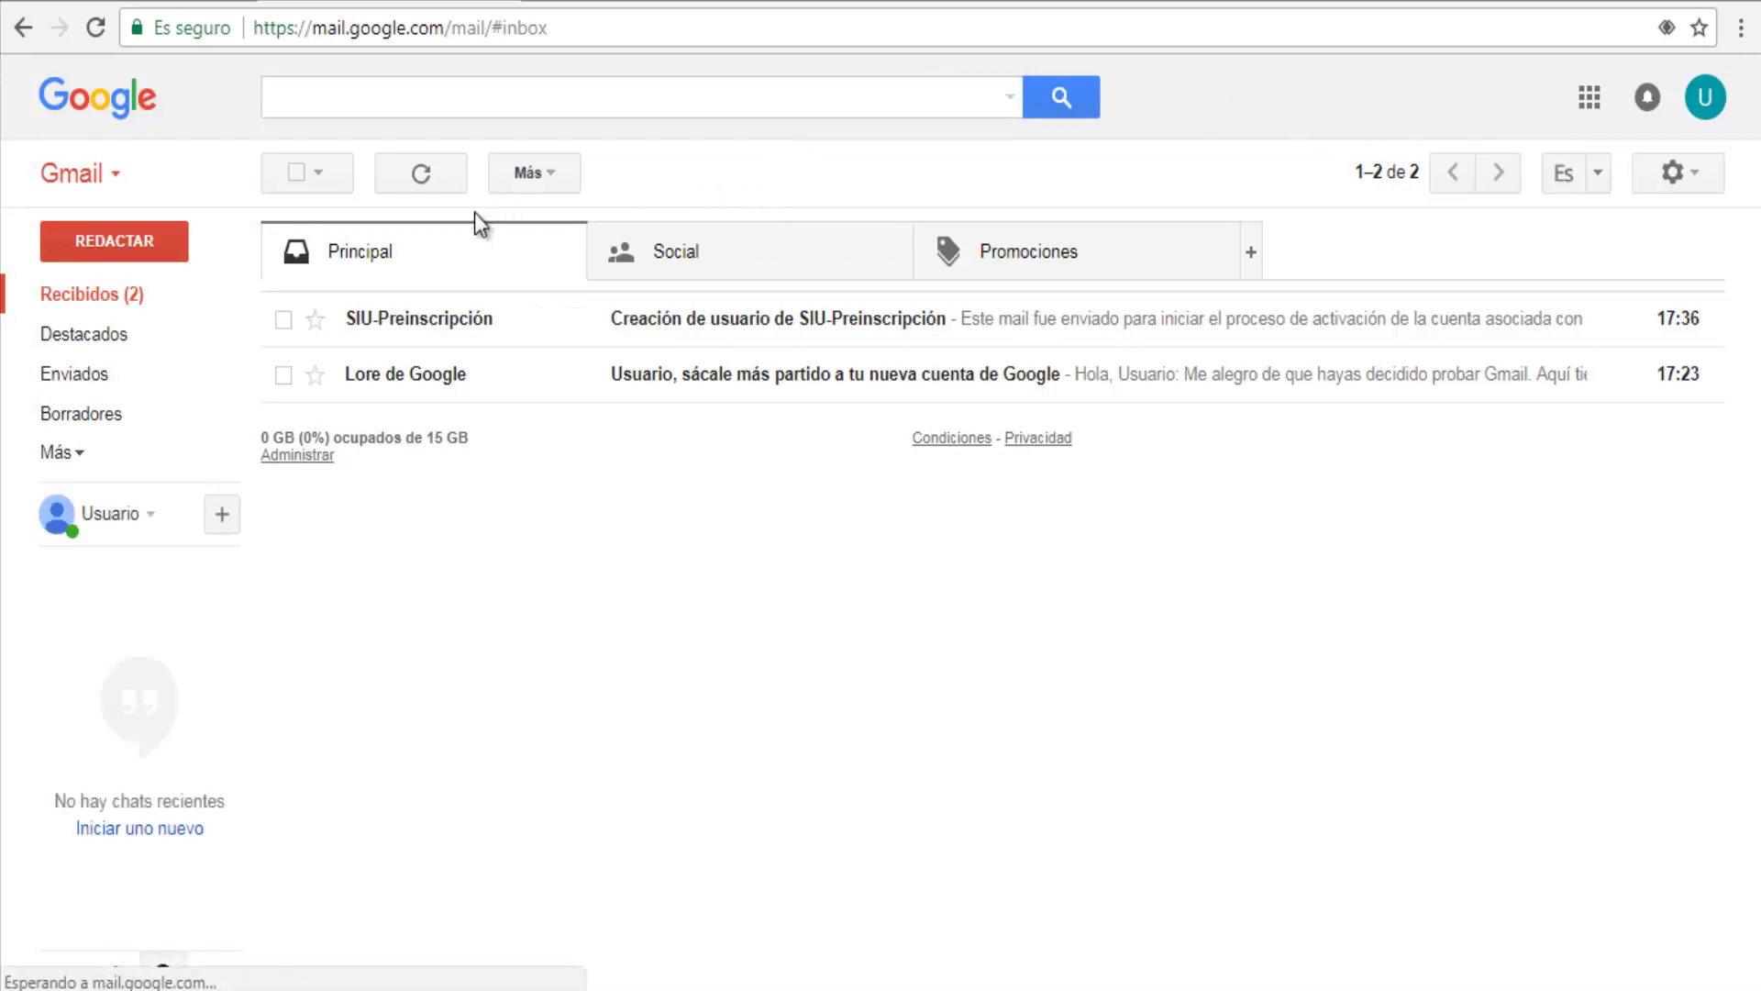
left_click(418, 336)
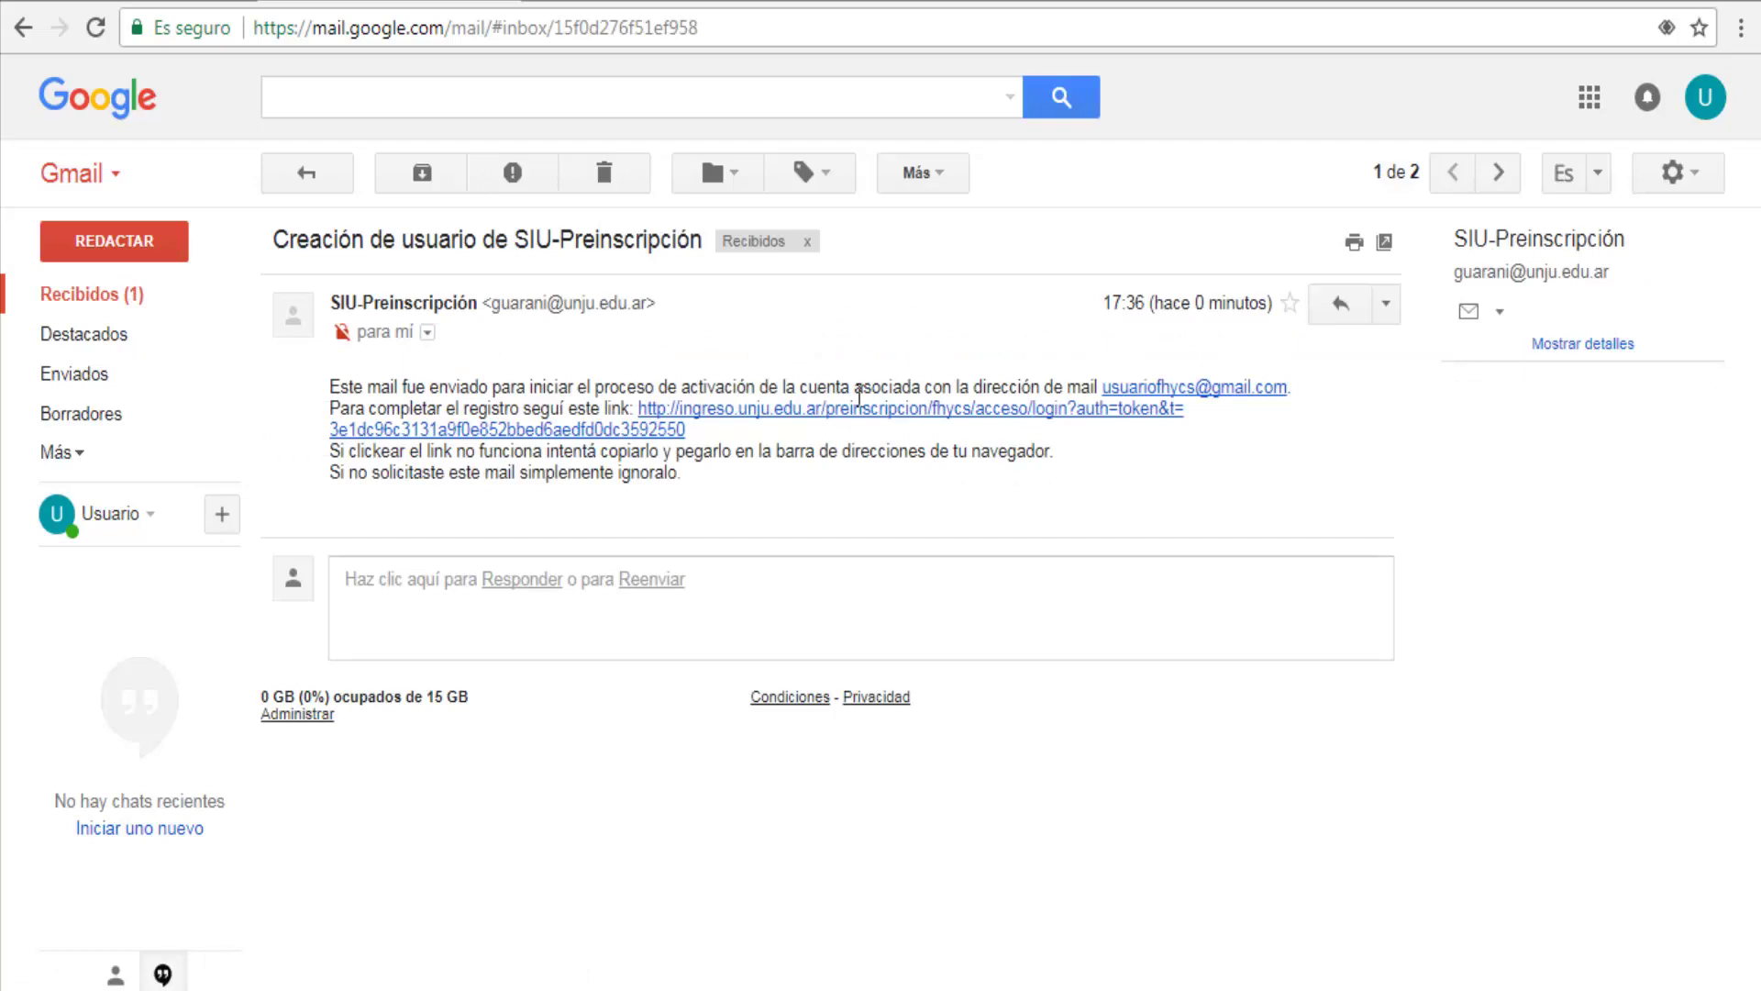
left_click(855, 409)
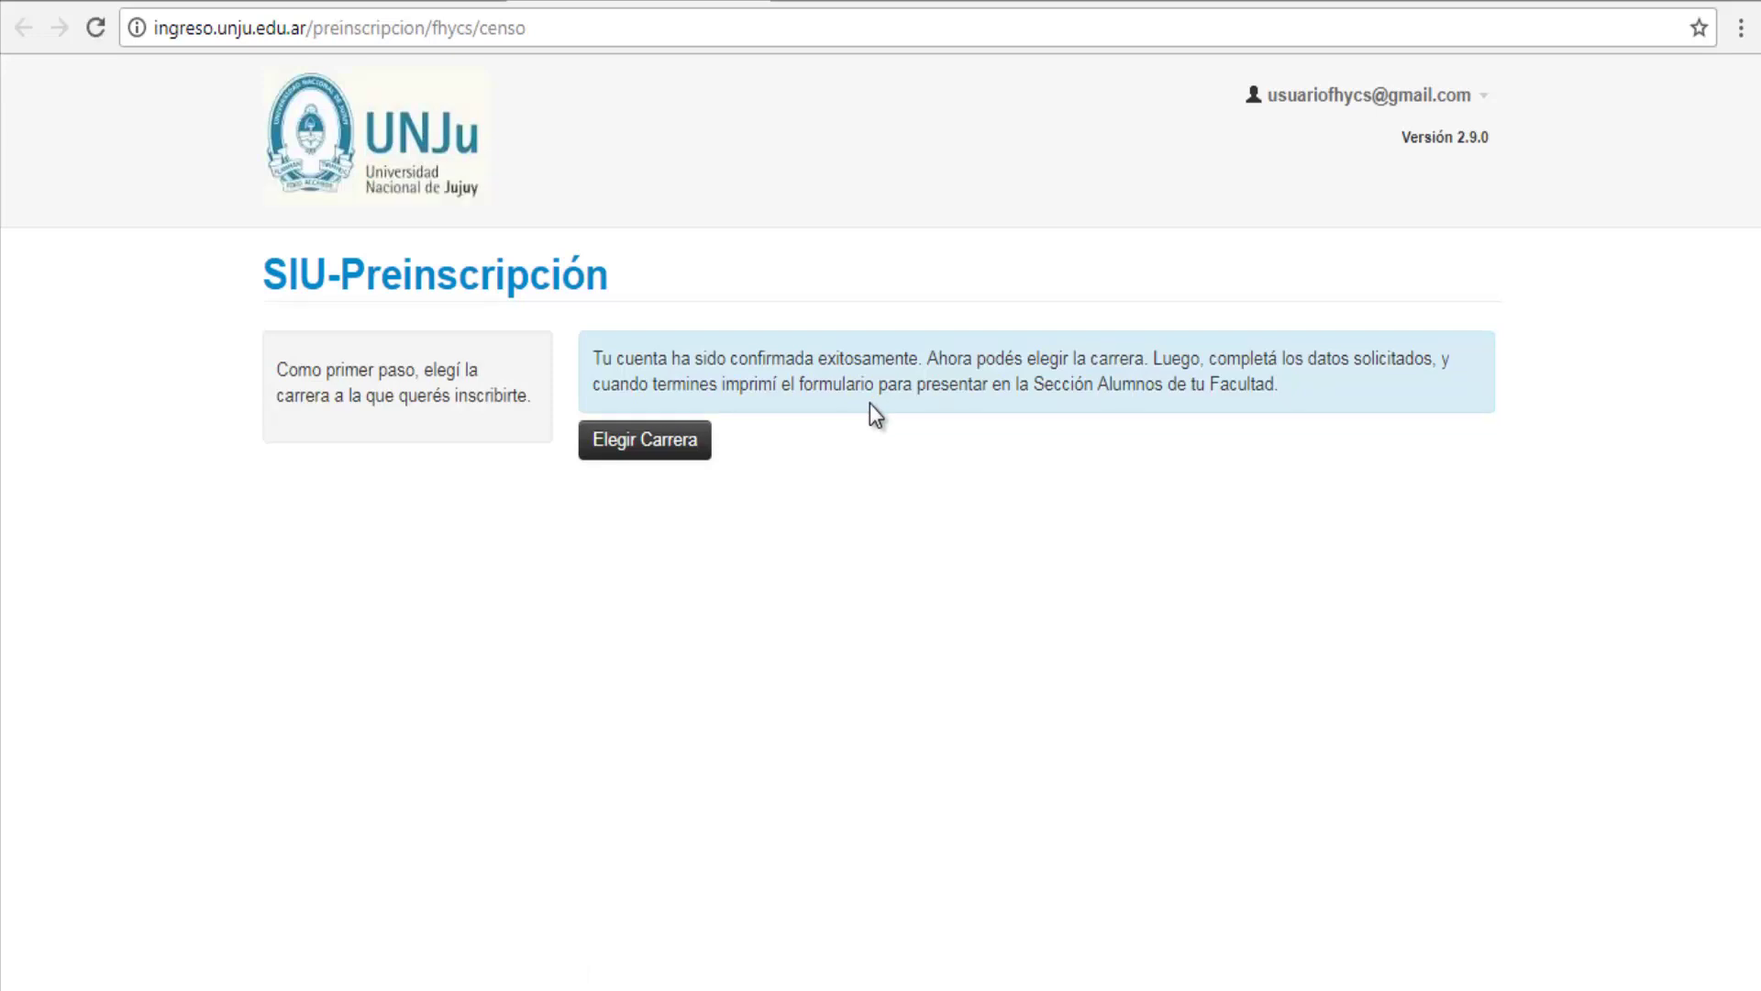
Step: Choose FACULTAD DE HUMANIDADES Y CIENCIAS SOCIALES, Licenciatura en Comunicación Social, campus San Salvador de Jujuy, and accept
left_click(656, 458)
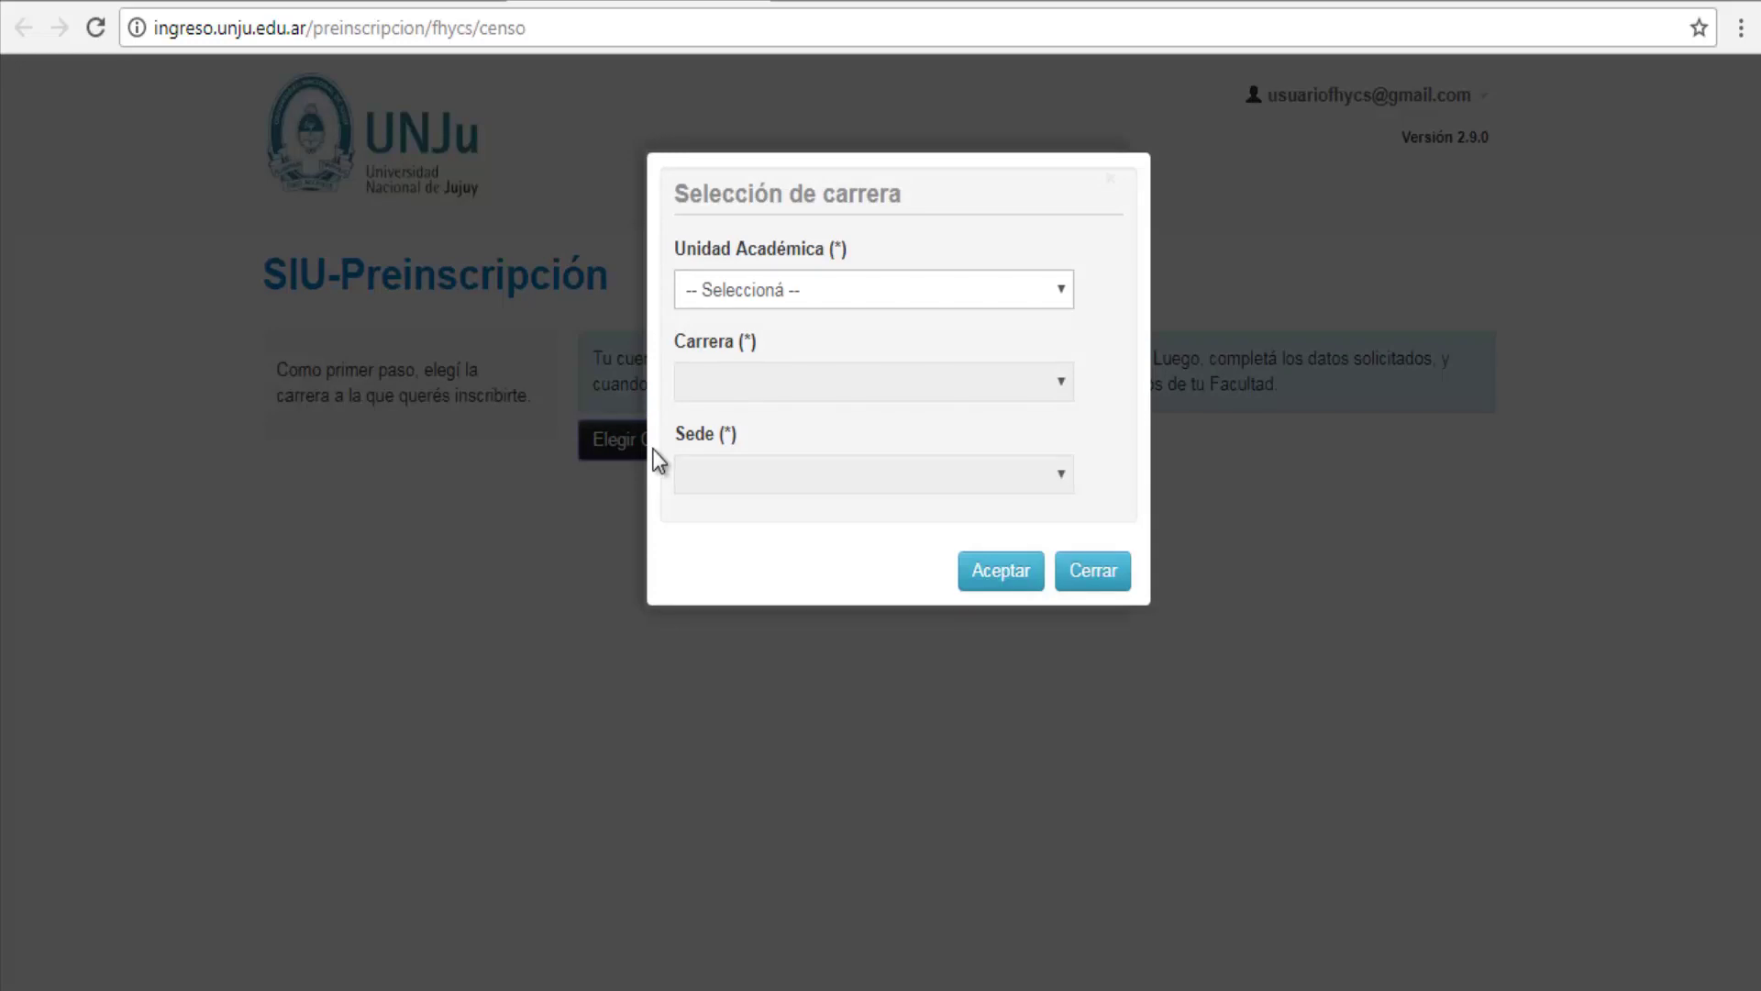
left_click(892, 292)
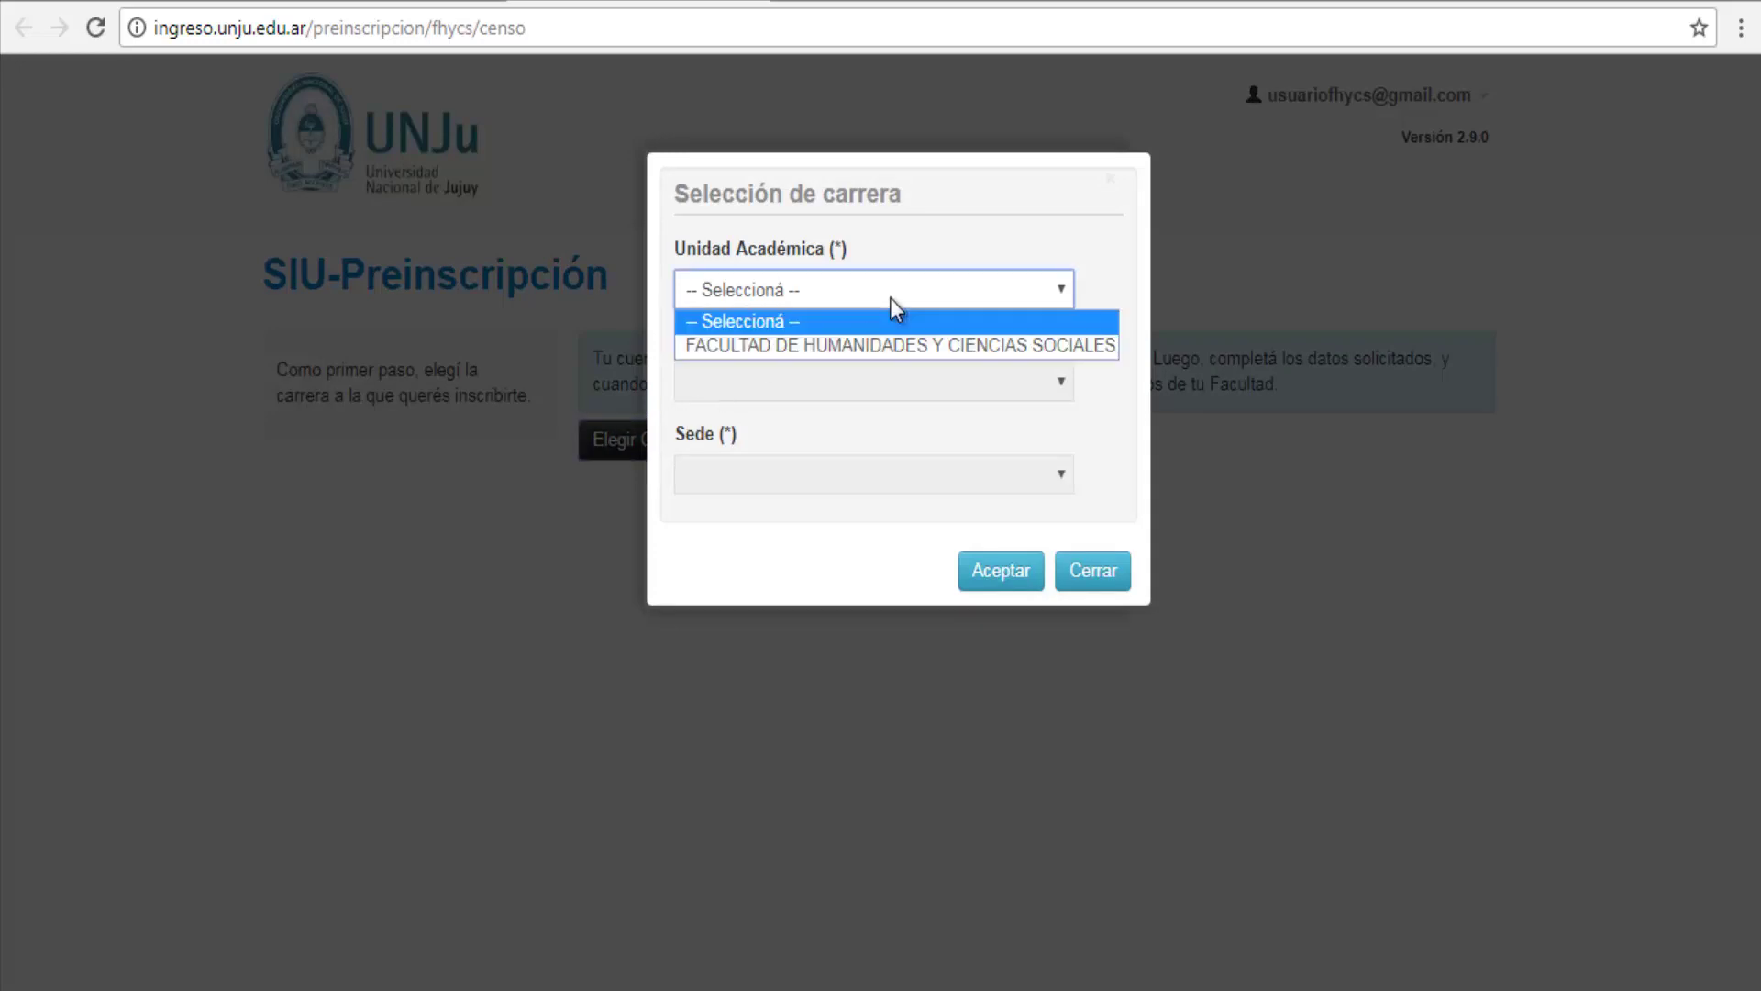
left_click(897, 347)
left_click(901, 382)
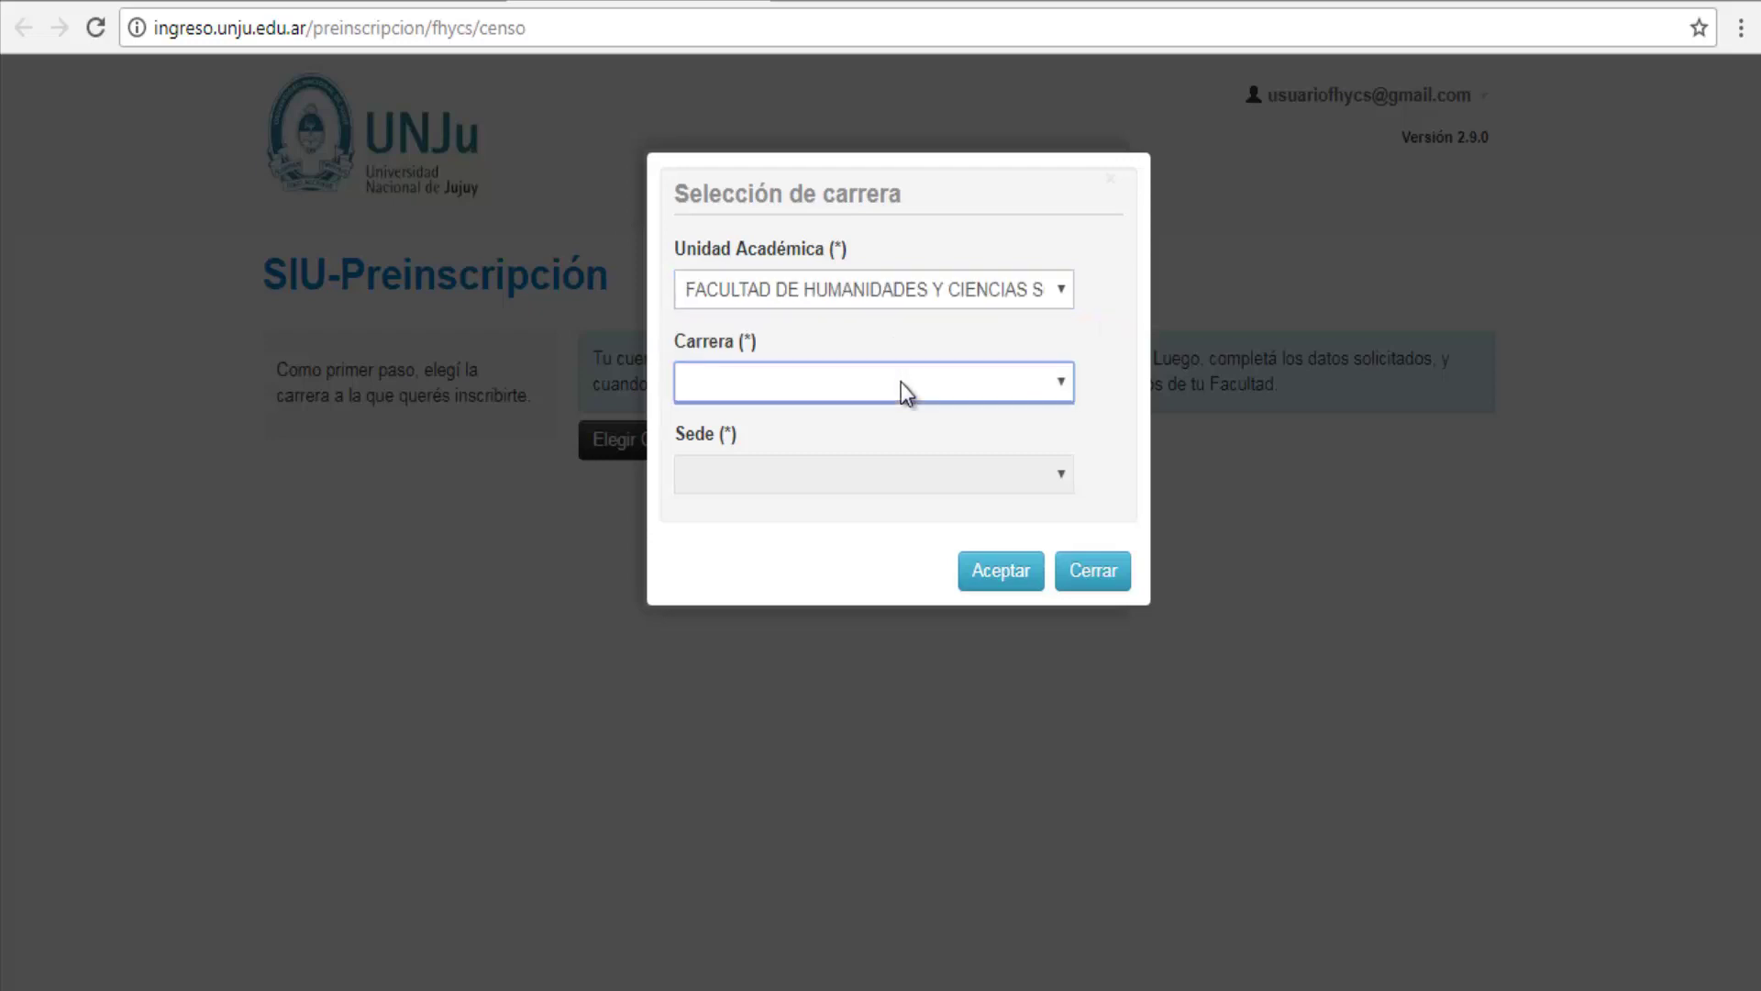
left_click(1066, 386)
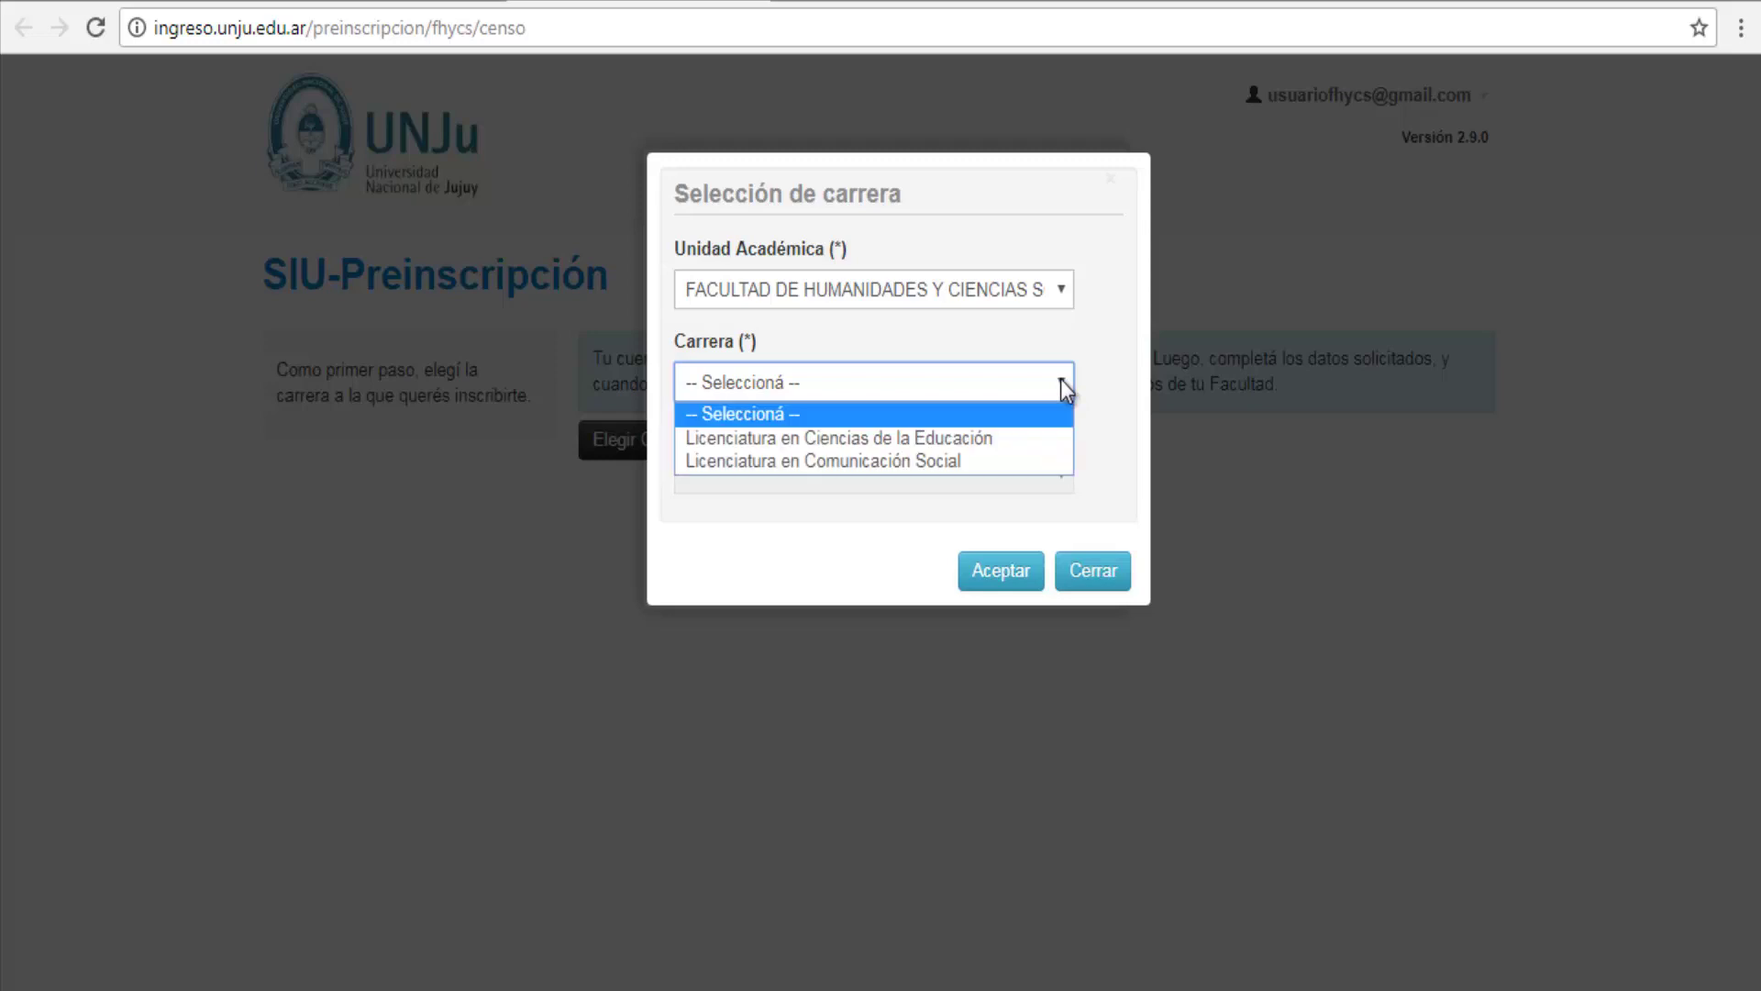
left_click(970, 461)
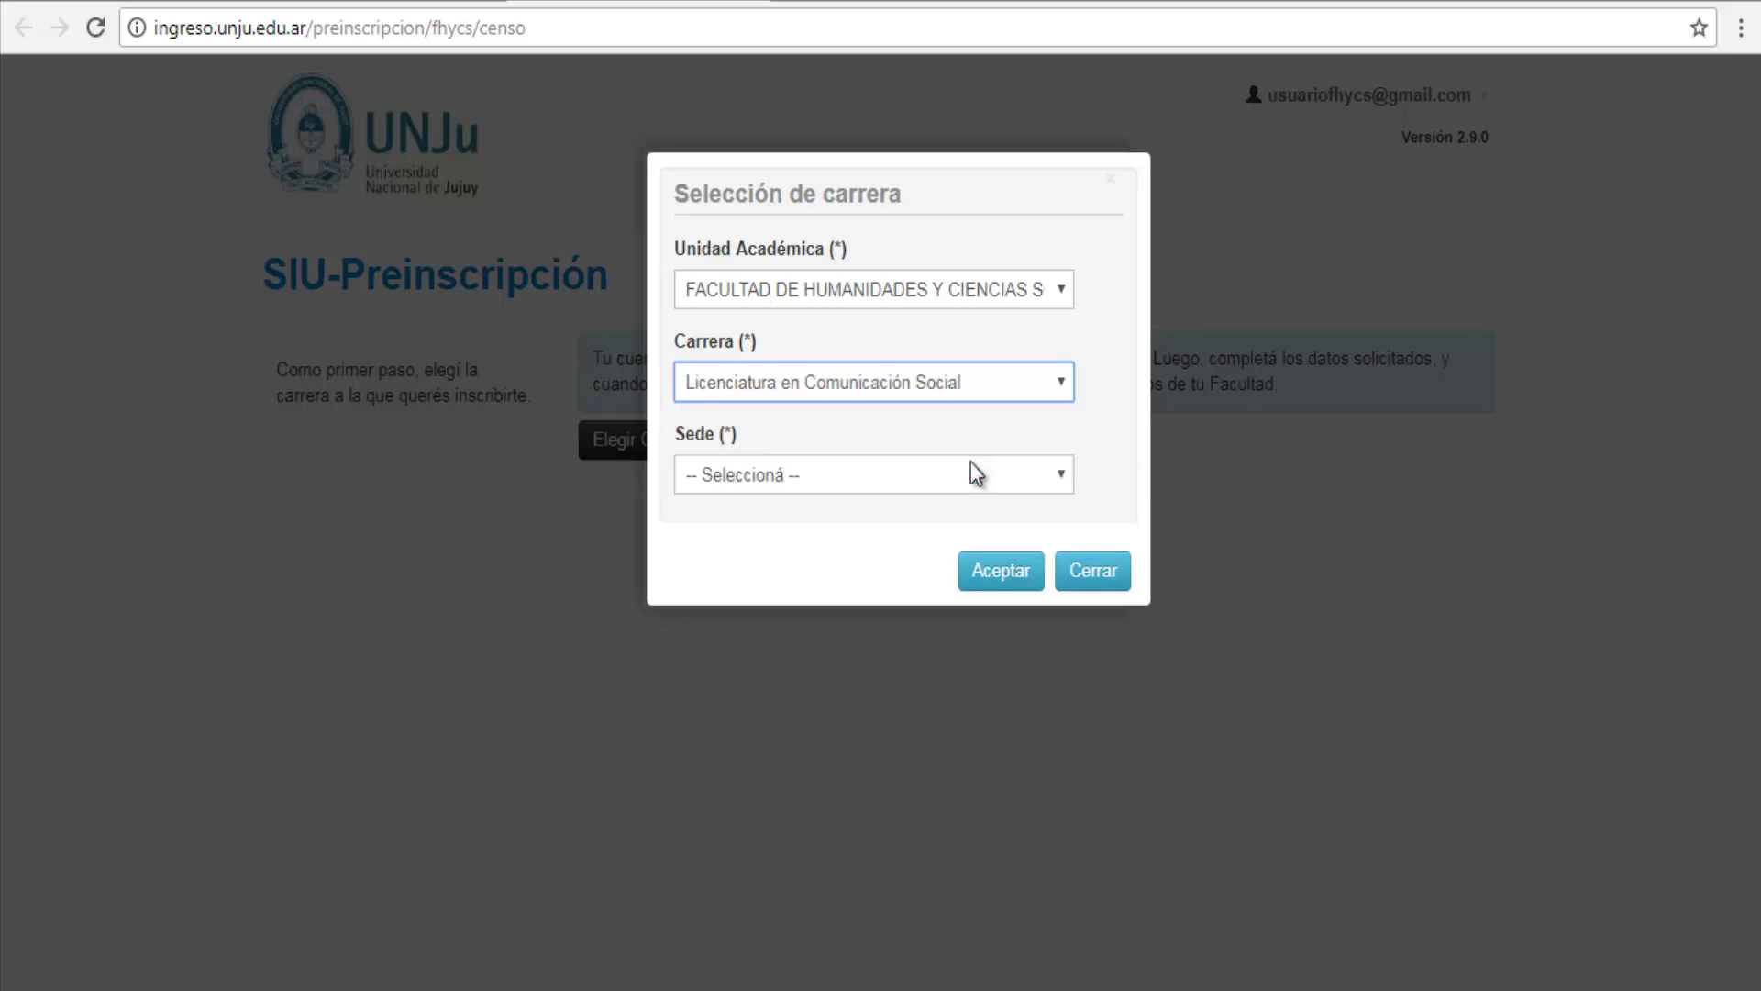
left_click(954, 473)
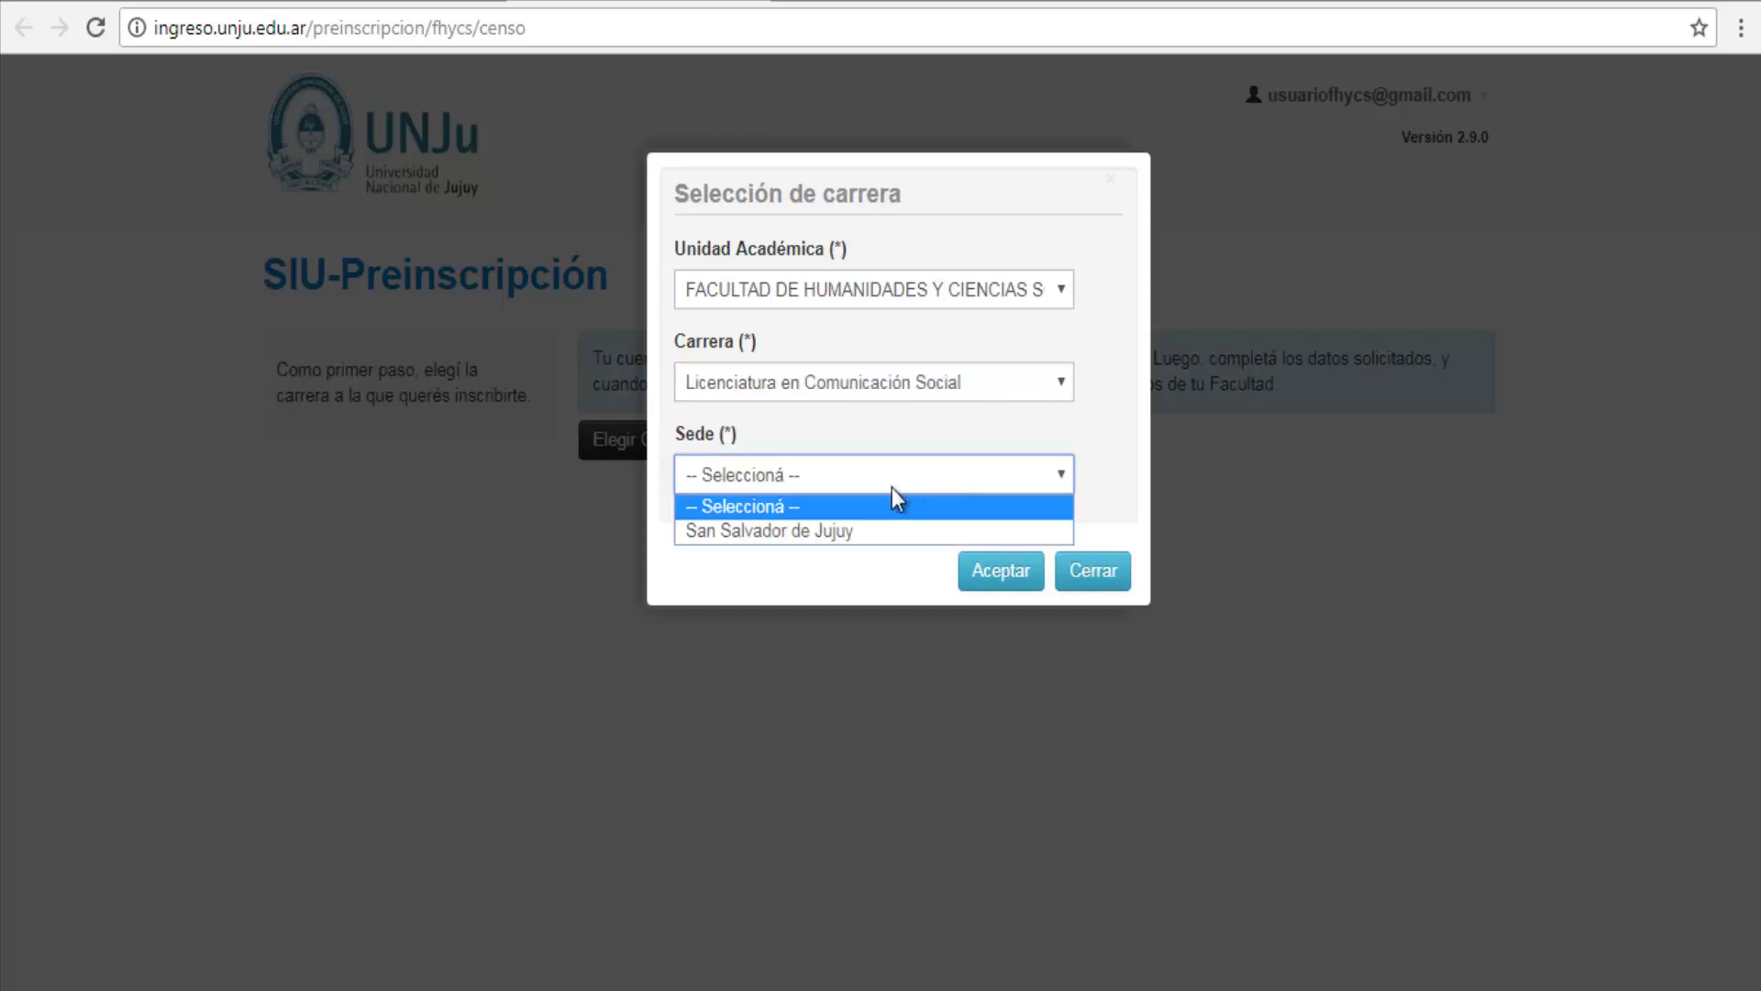
left_click(861, 530)
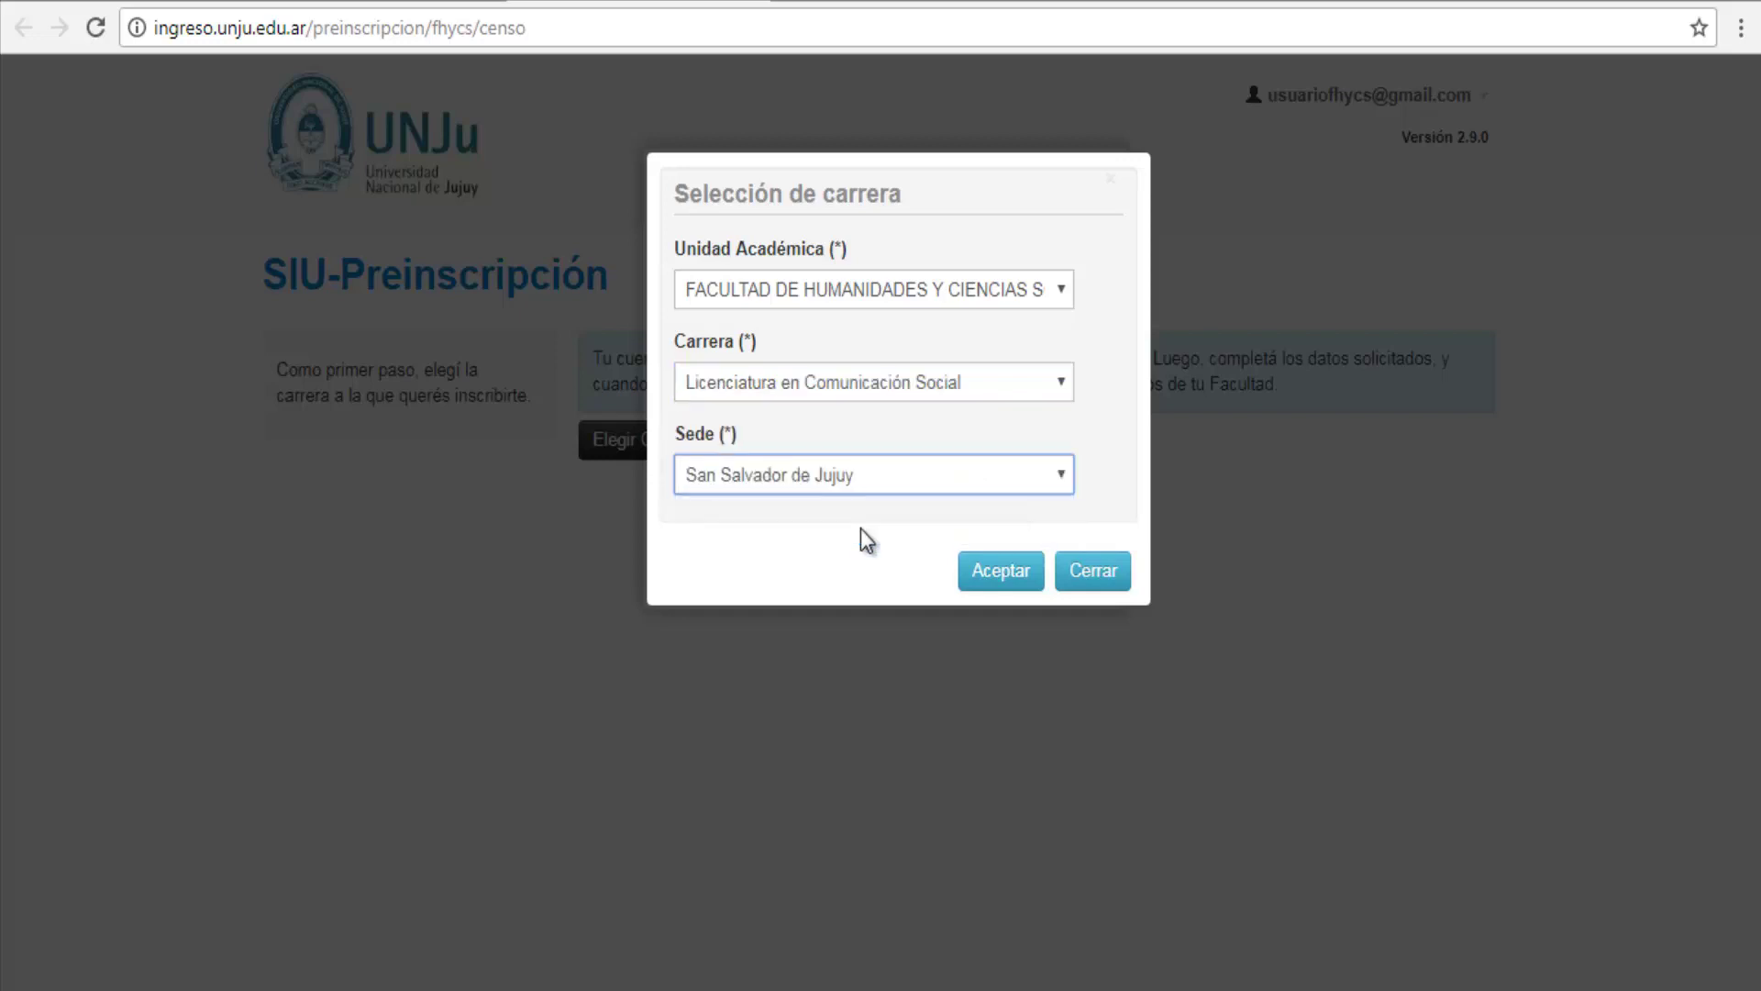
left_click(1000, 573)
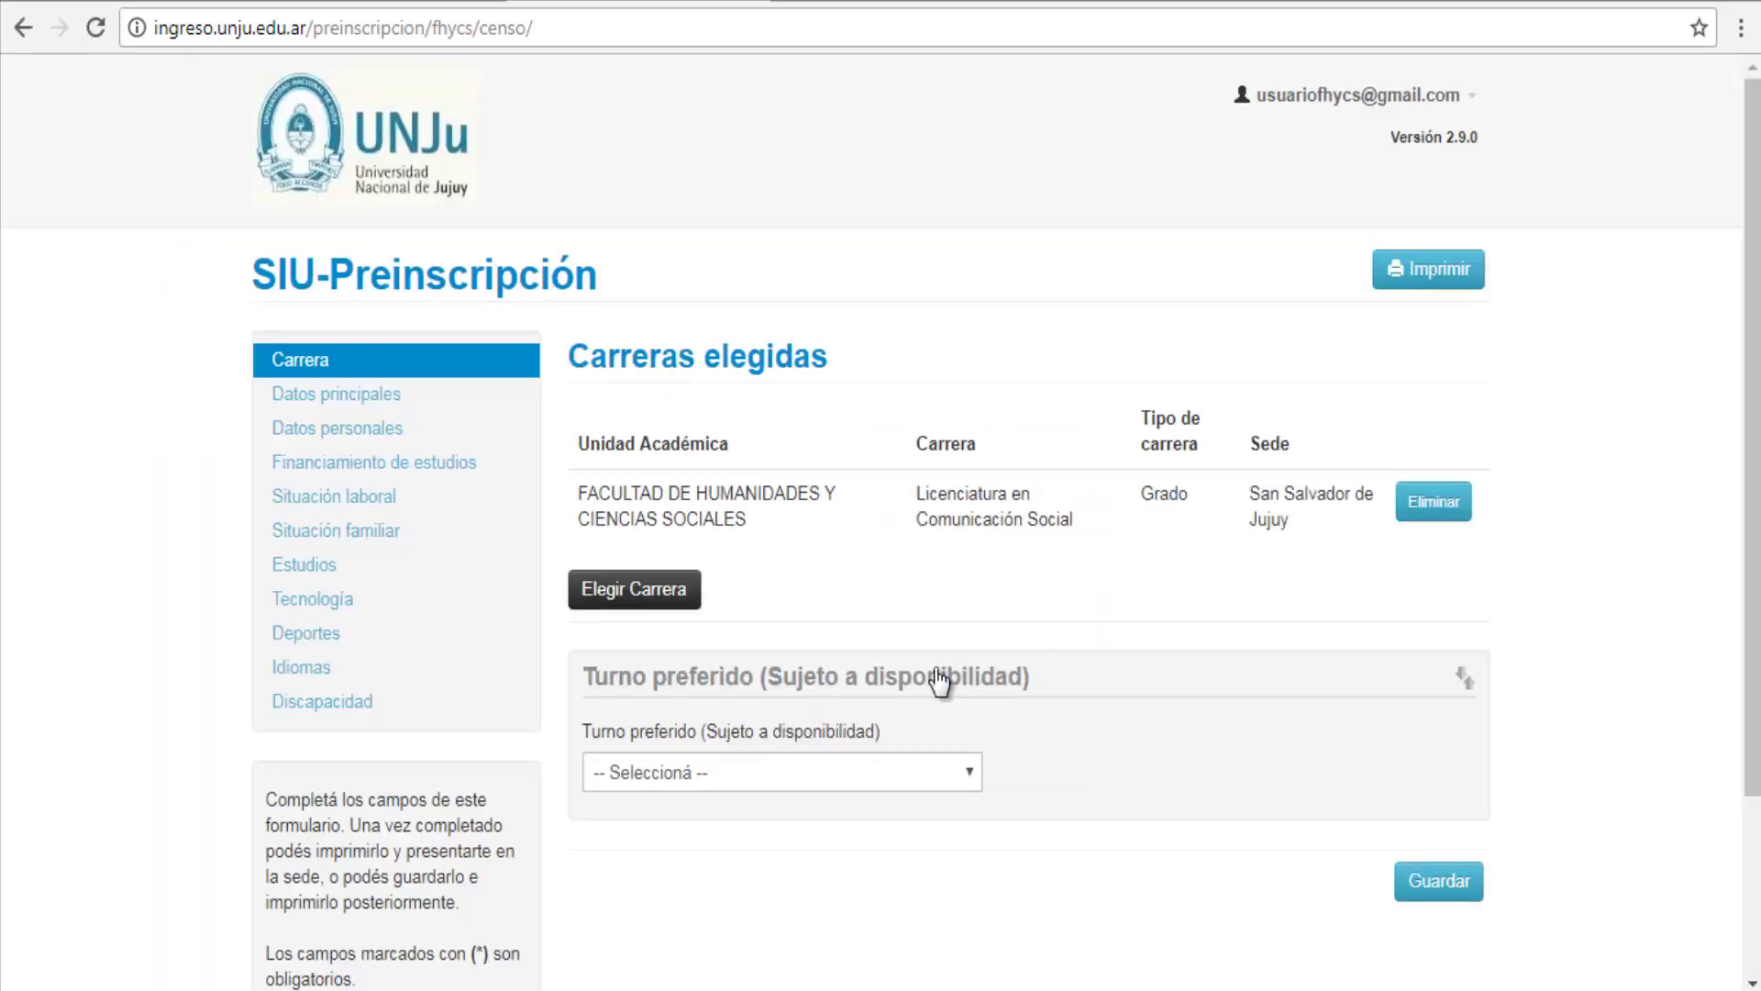
Step: Pick Mañana as the preferred shift and save it
left_click(927, 763)
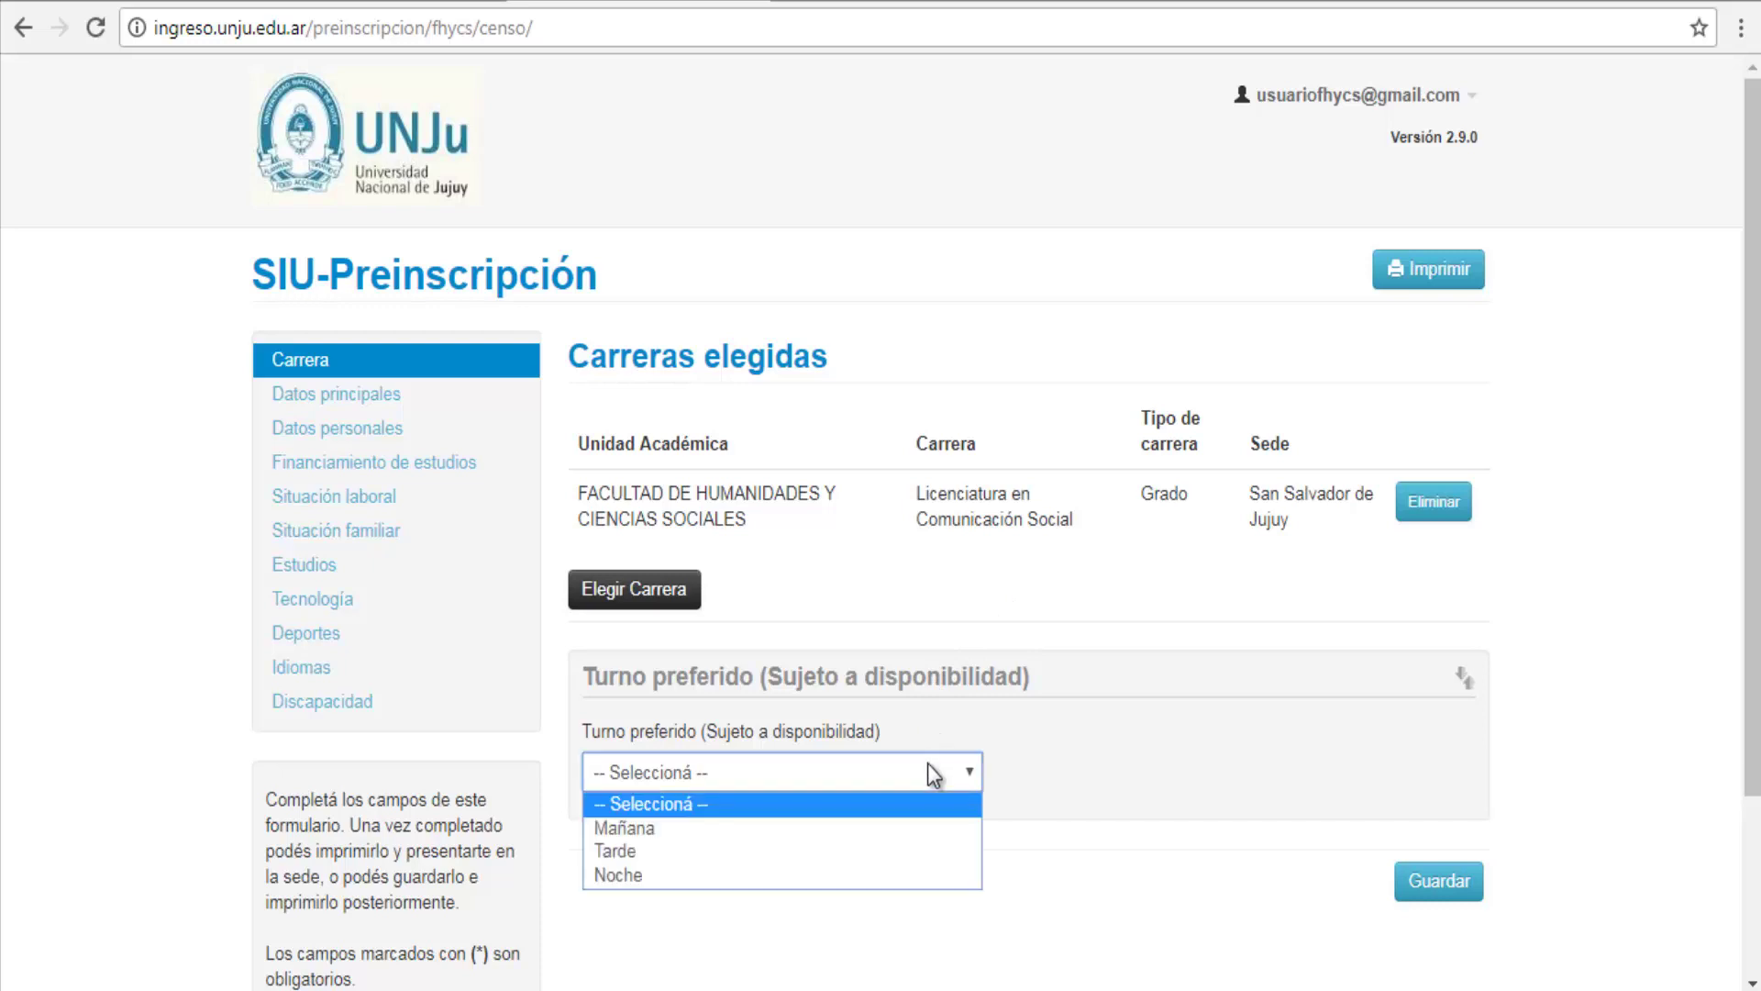
left_click(892, 822)
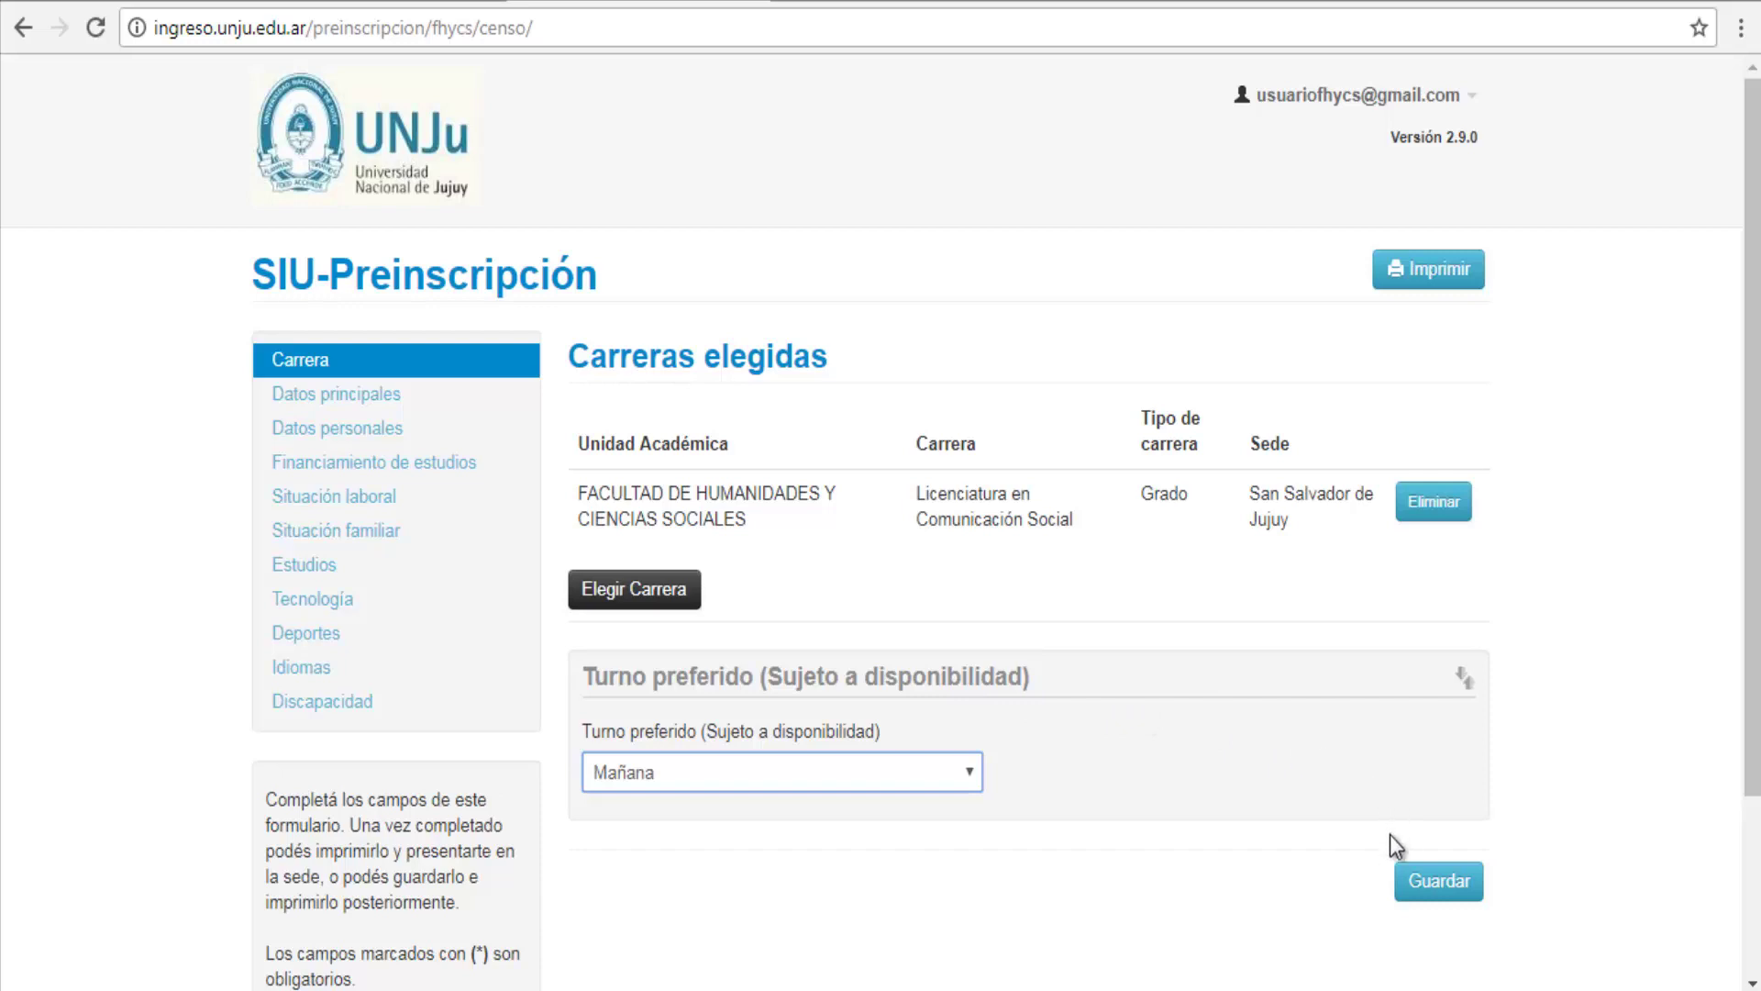
left_click(1413, 895)
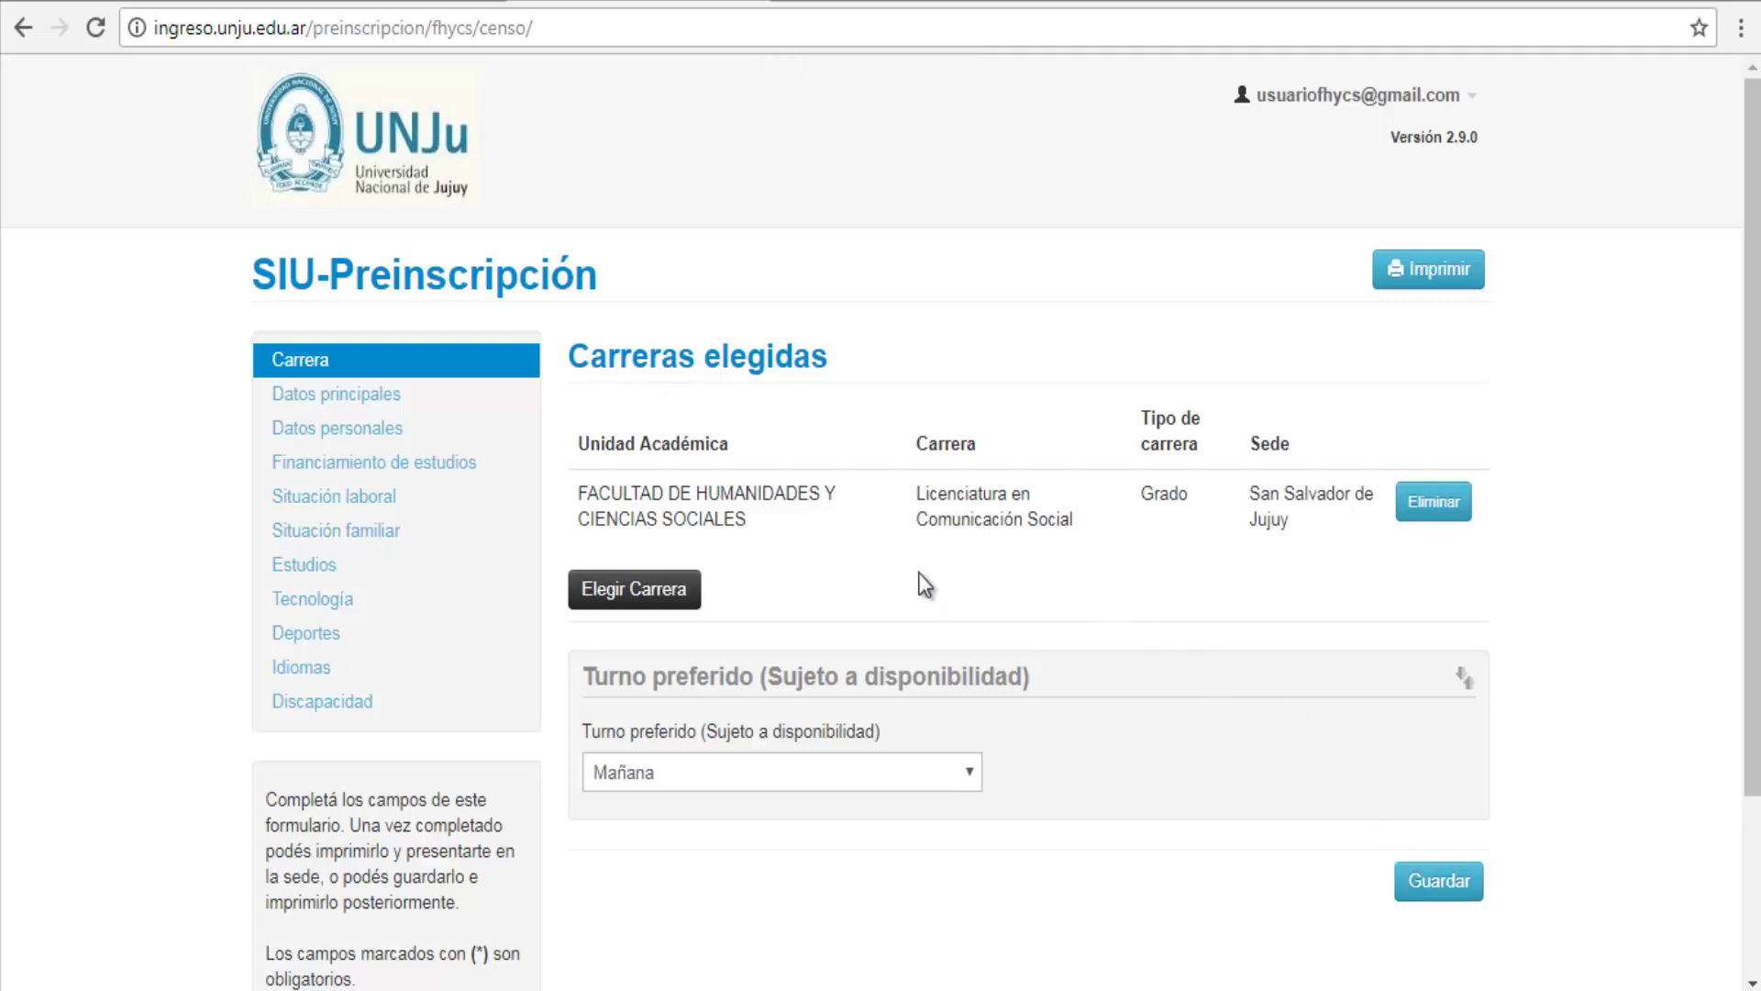
Step: Open Datos principales and set gender to Masculino
left_click(338, 399)
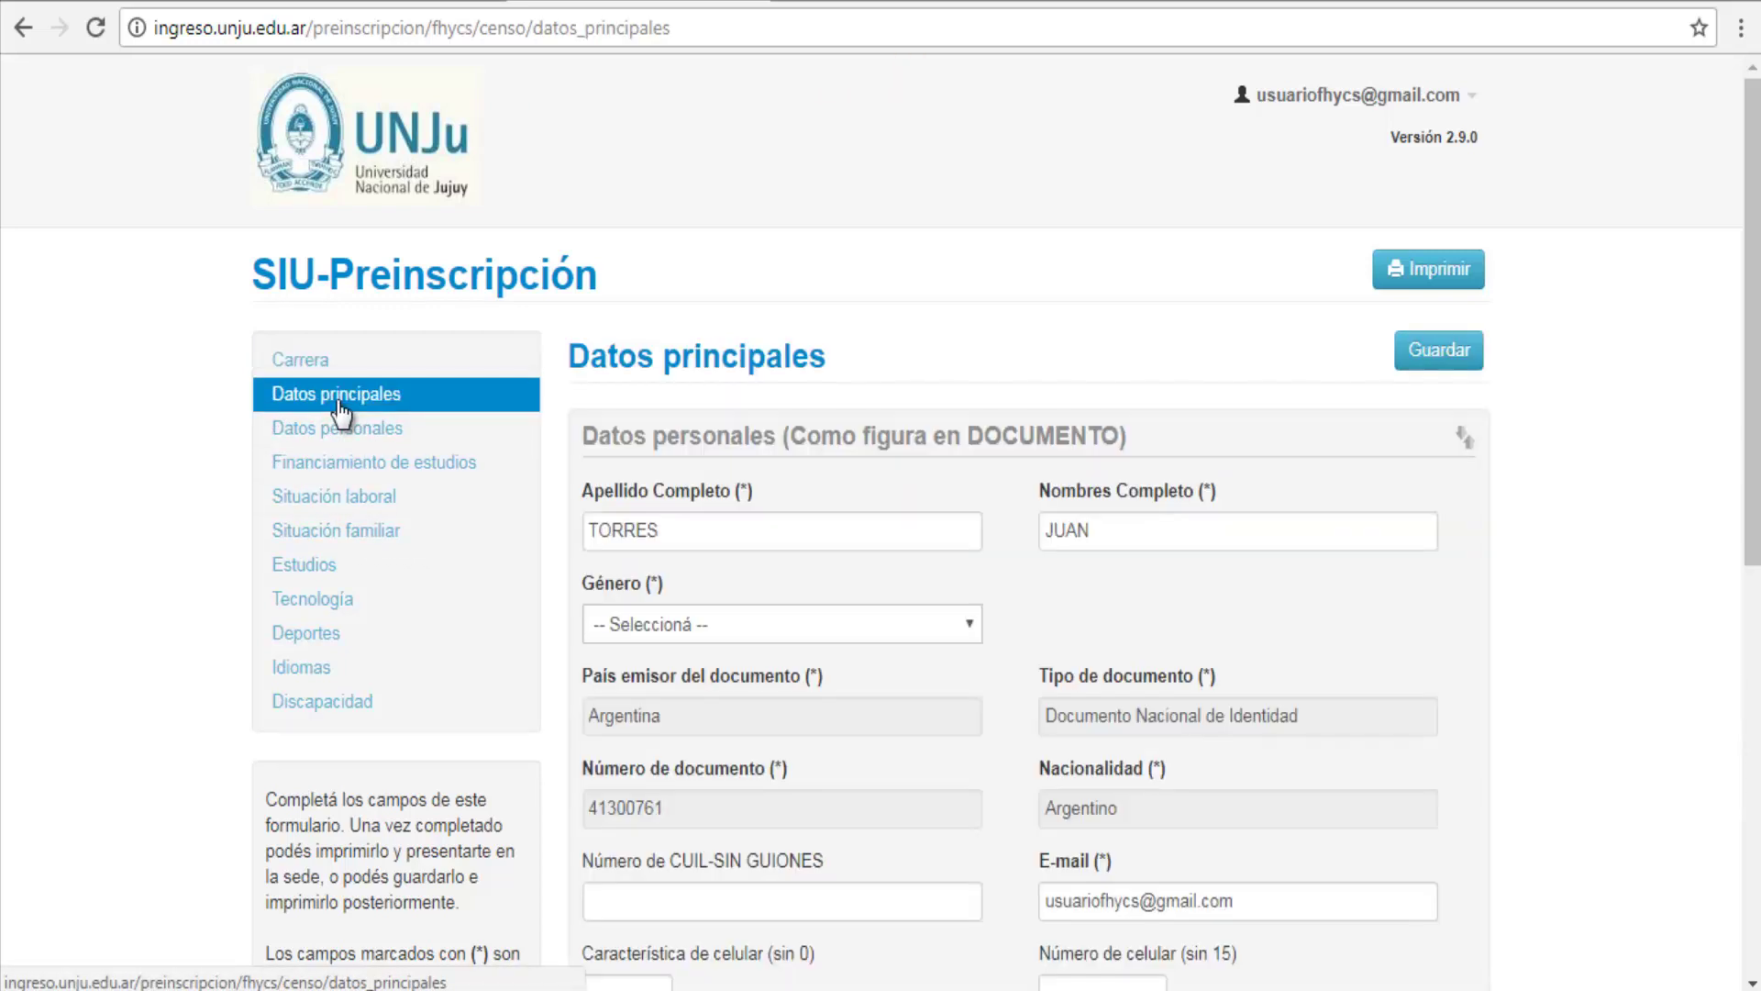
left_click(864, 625)
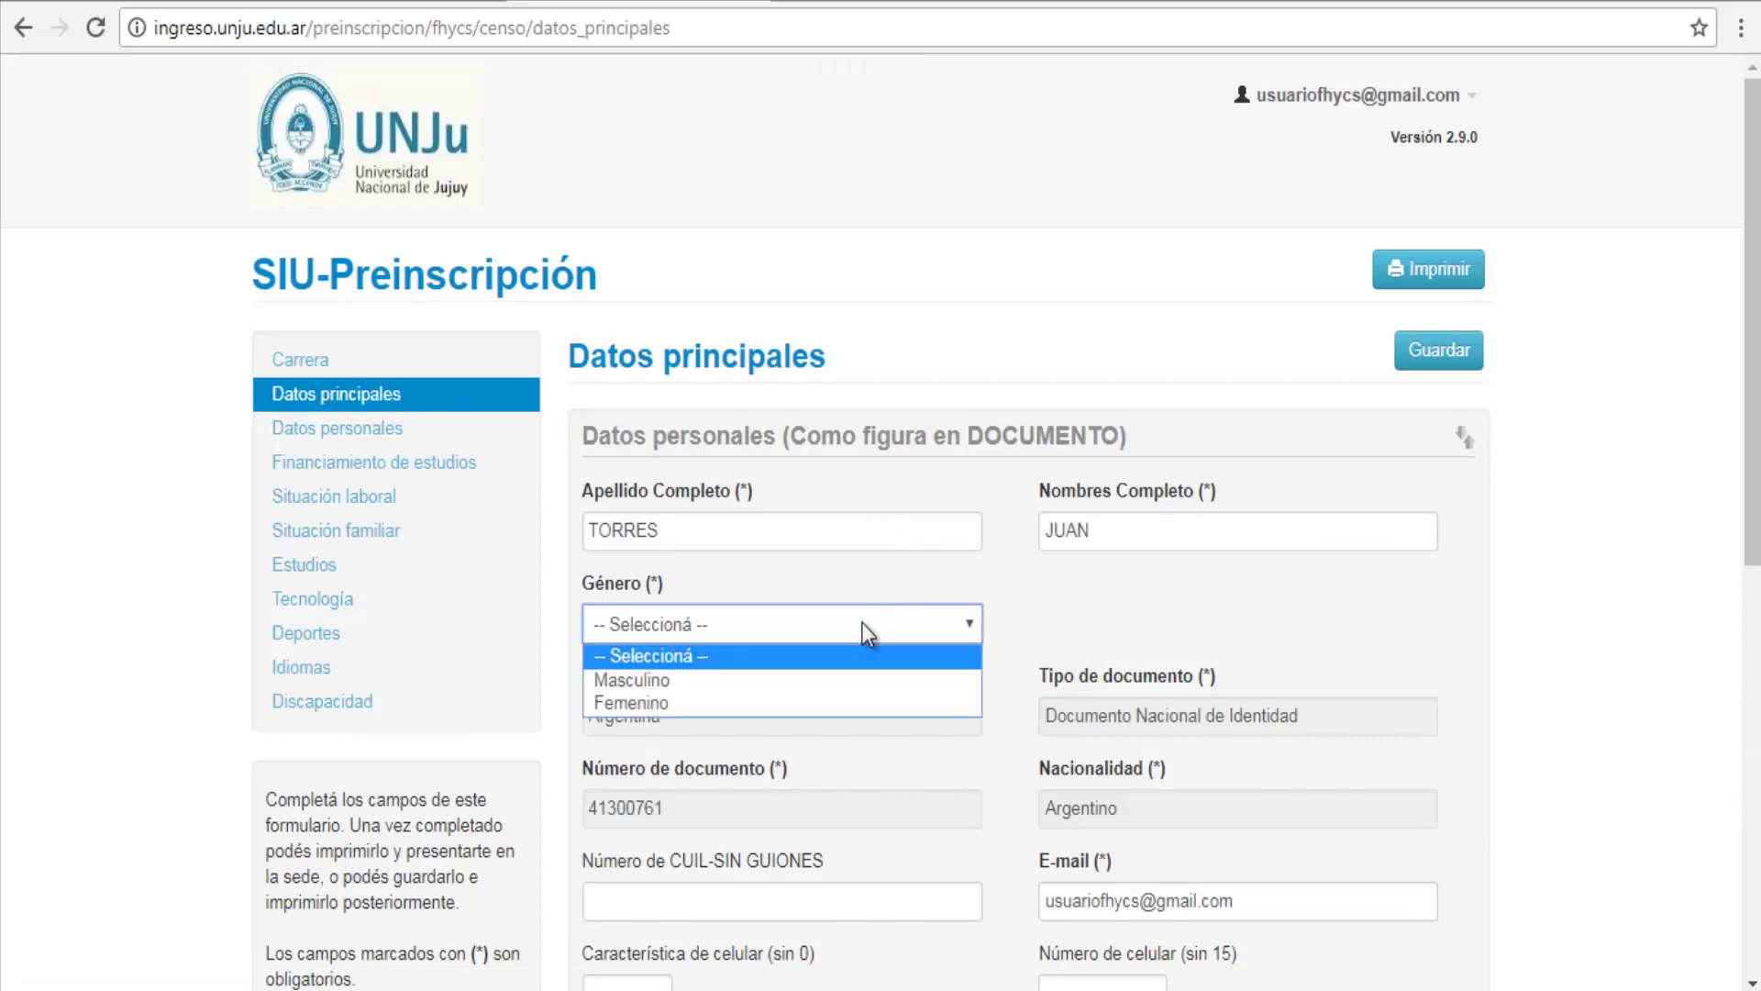
left_click(833, 681)
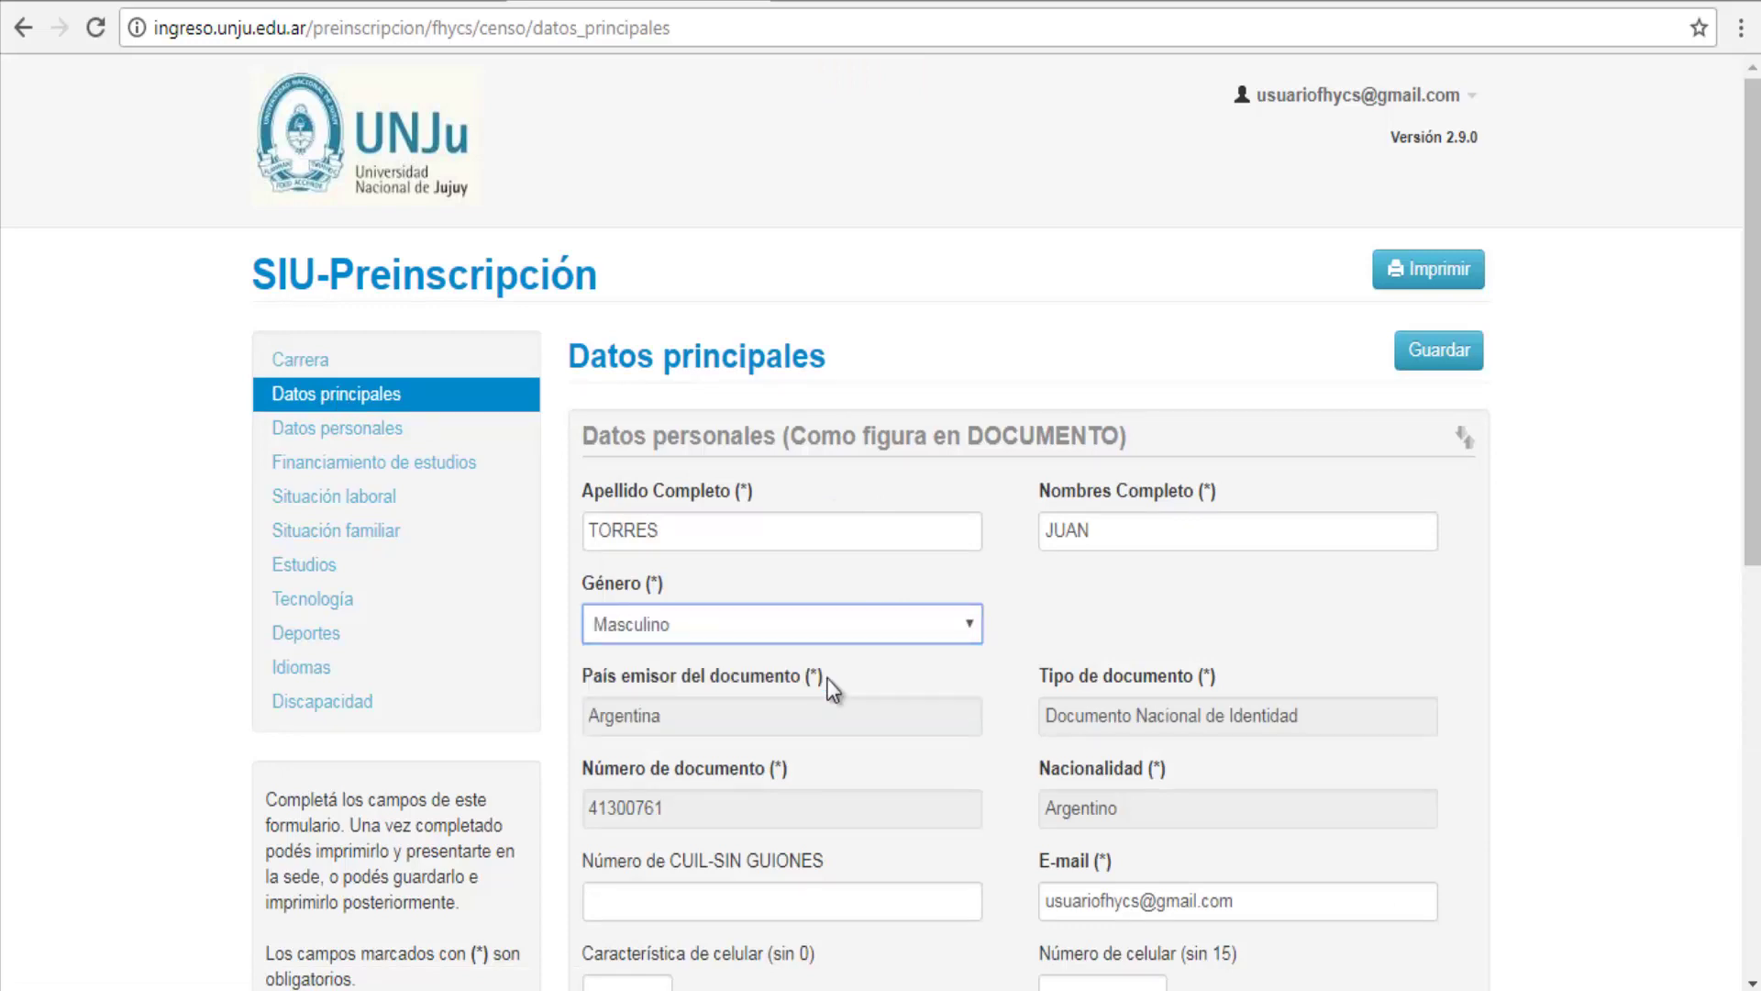
Step: Enter the CUIL number and the mobile phone area code and number
scroll(1081, 719, "down", 3)
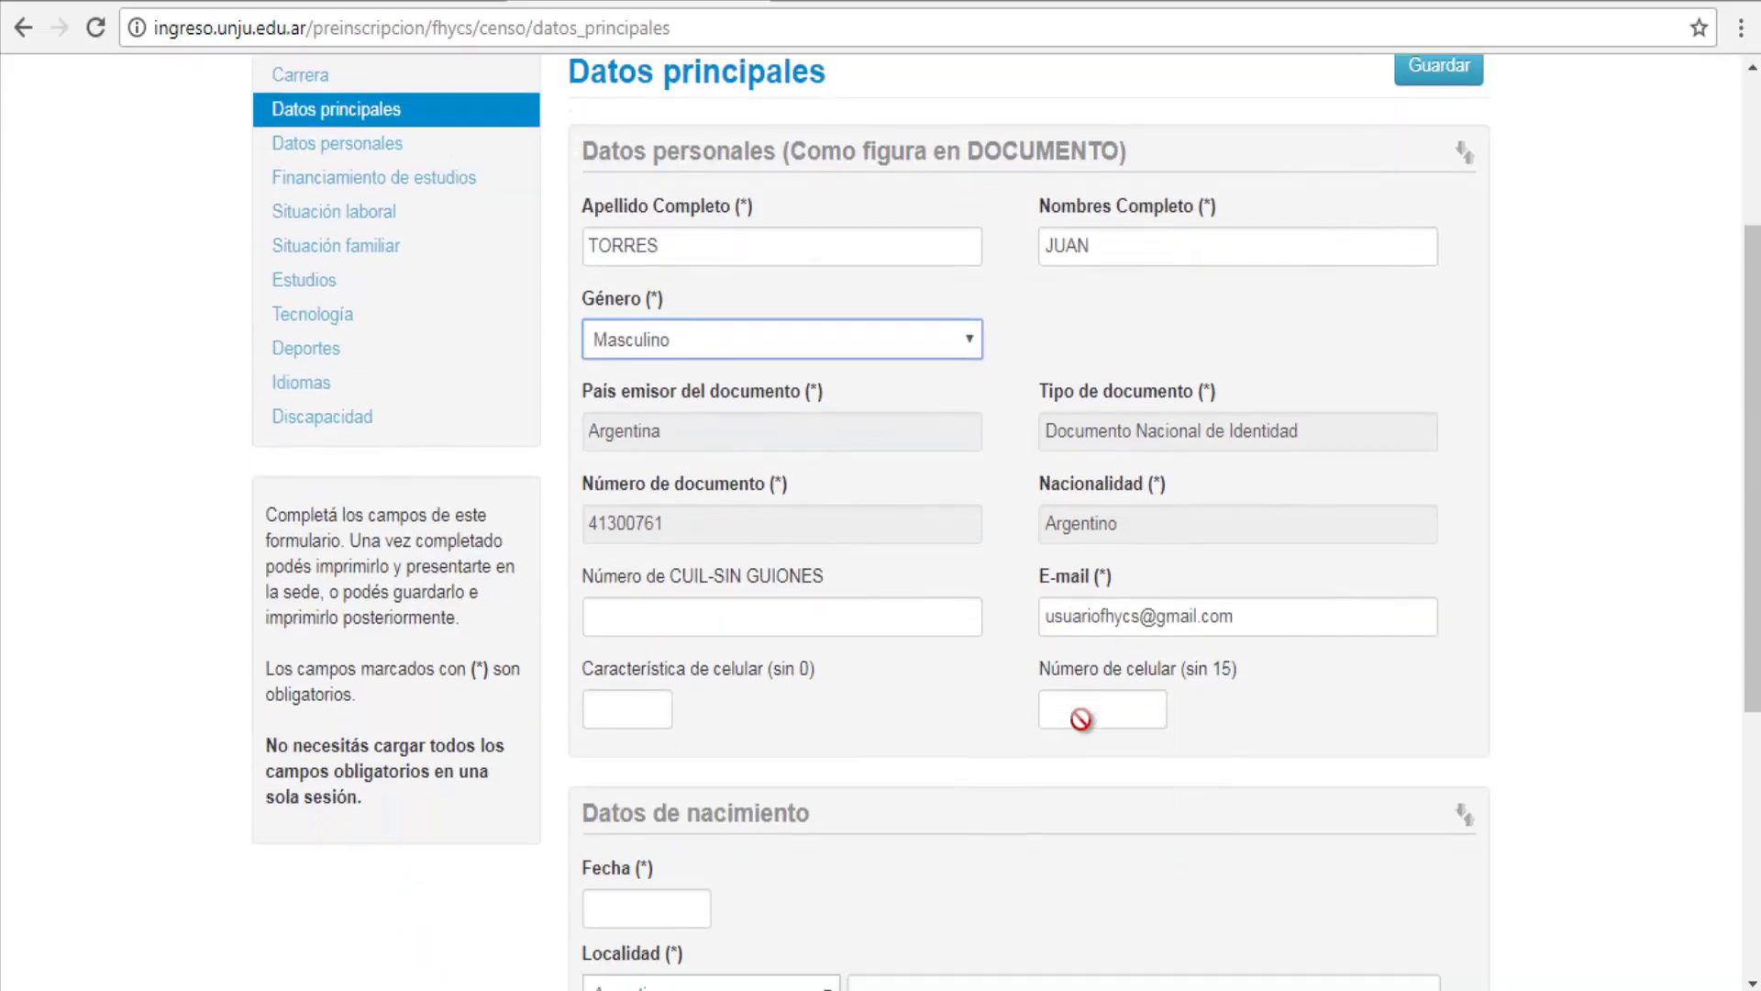
scroll(1083, 720, "down", 1)
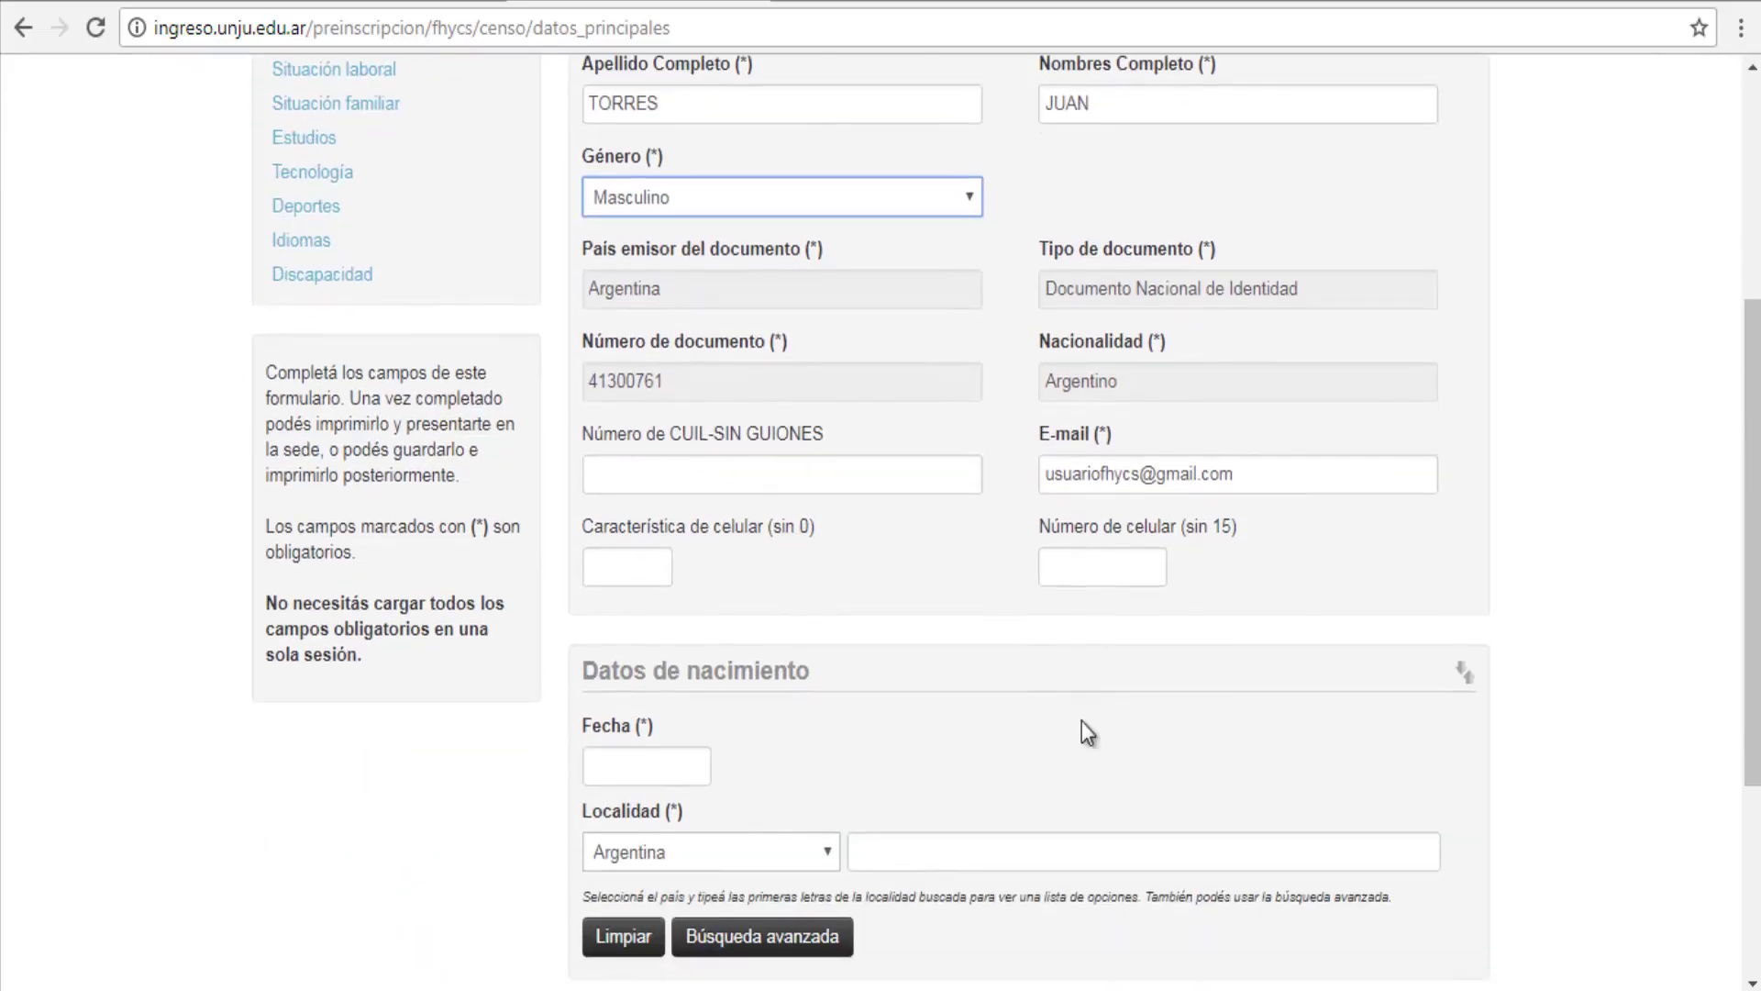
left_click(724, 476)
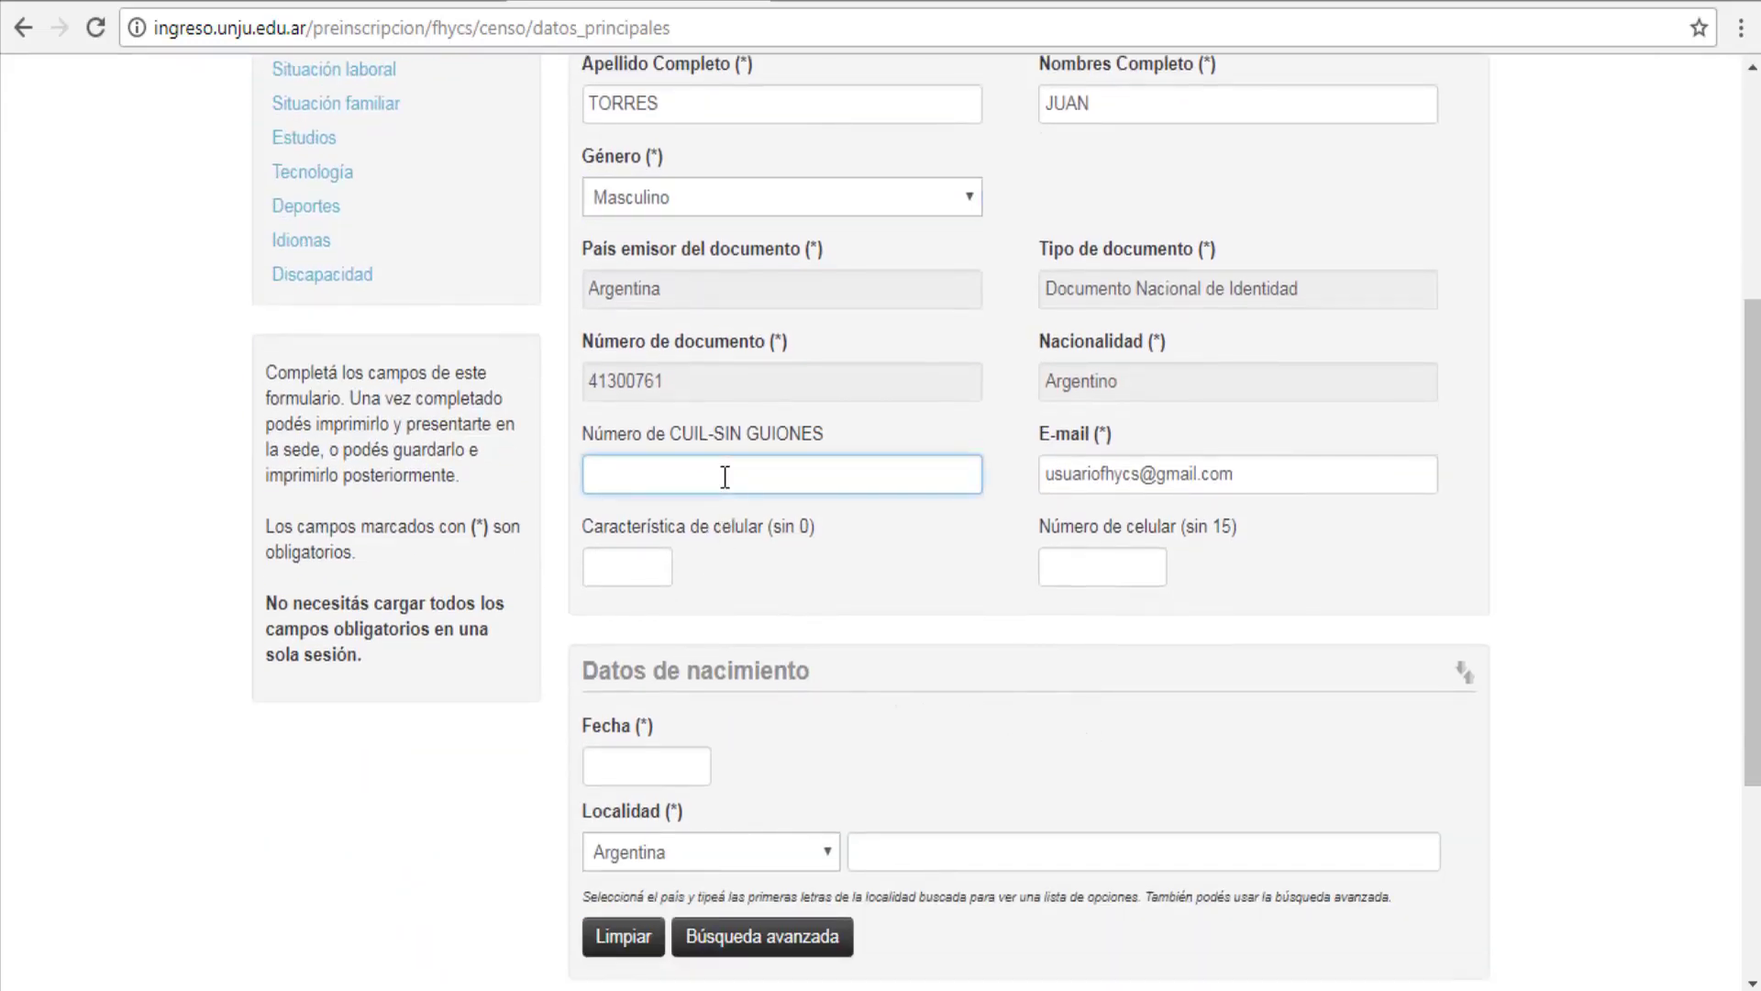
left_click(644, 562)
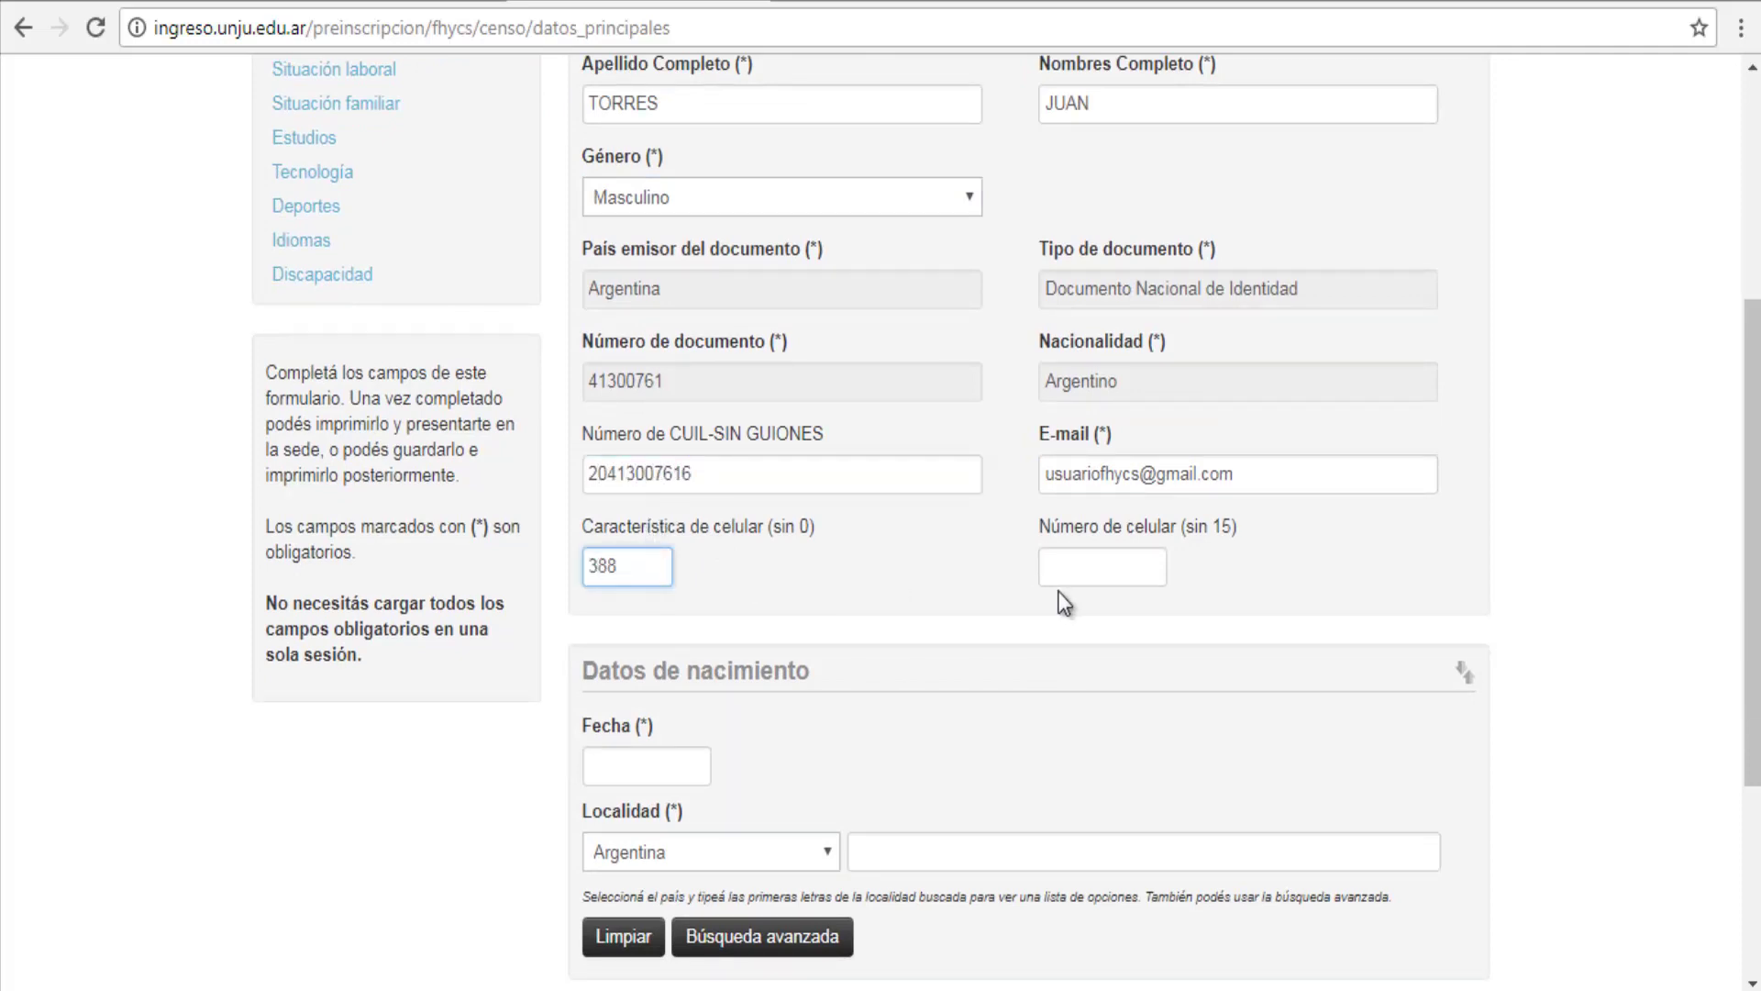
left_click(1104, 567)
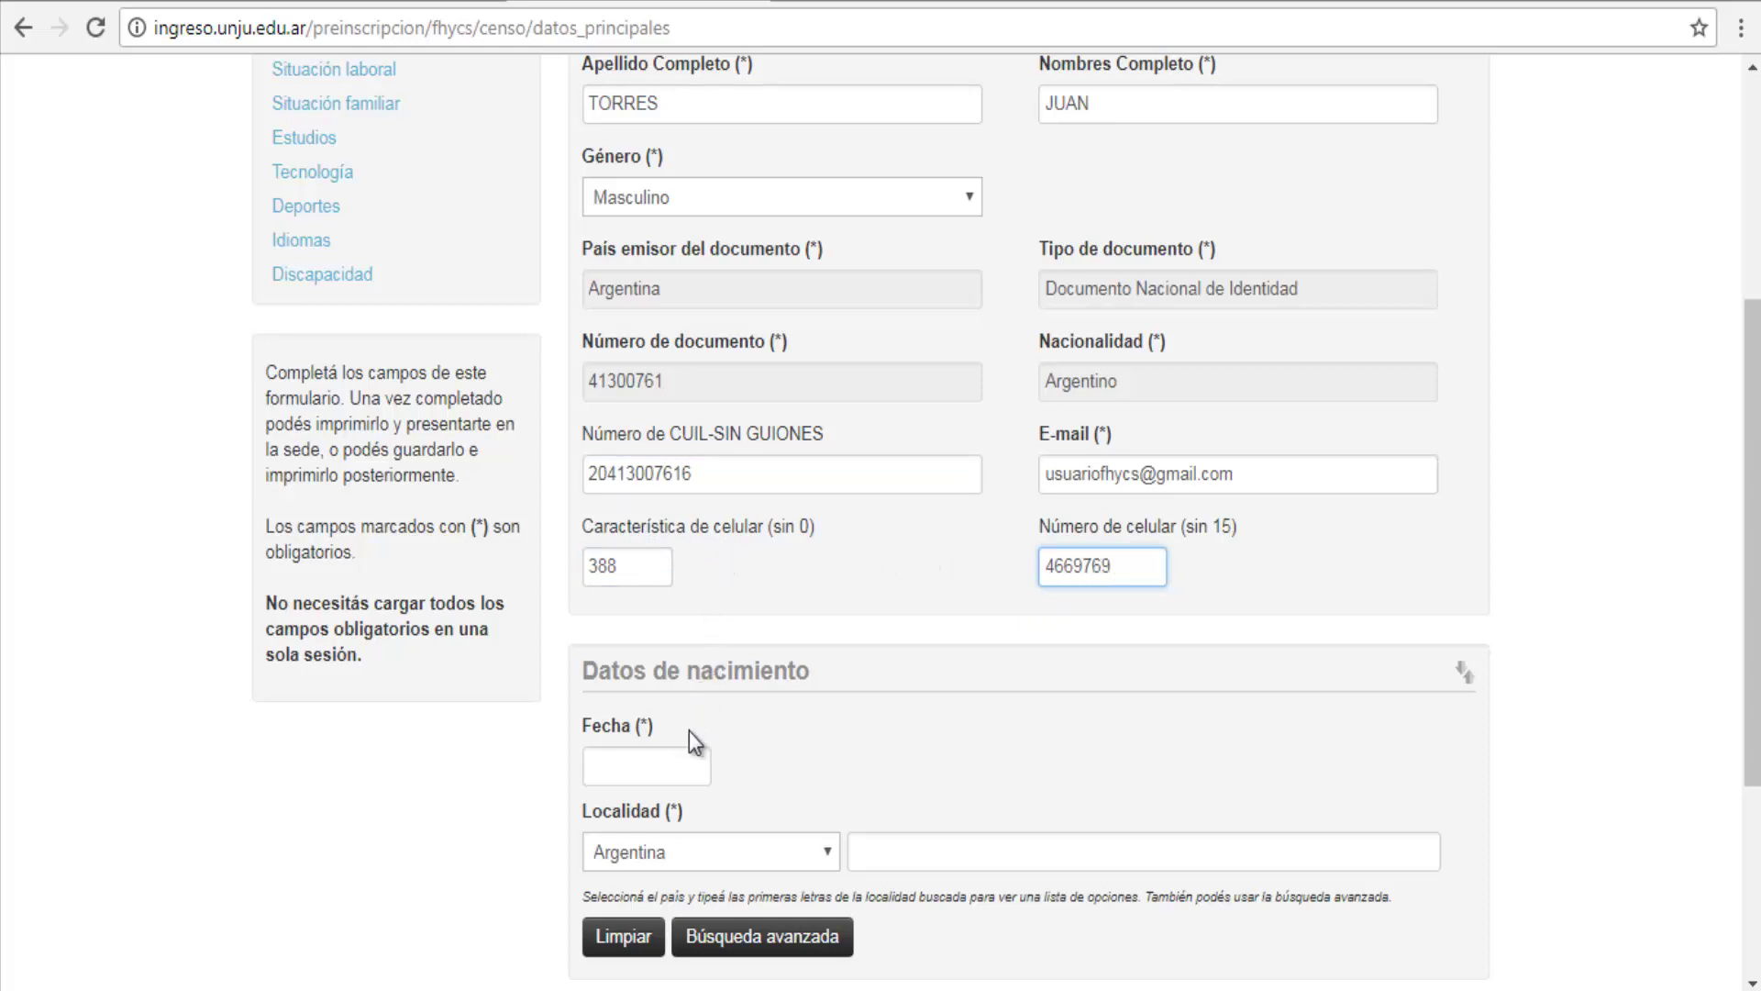
Step: Set the birth date year to 1990 and keep Argentina as birth country
left_click(689, 761)
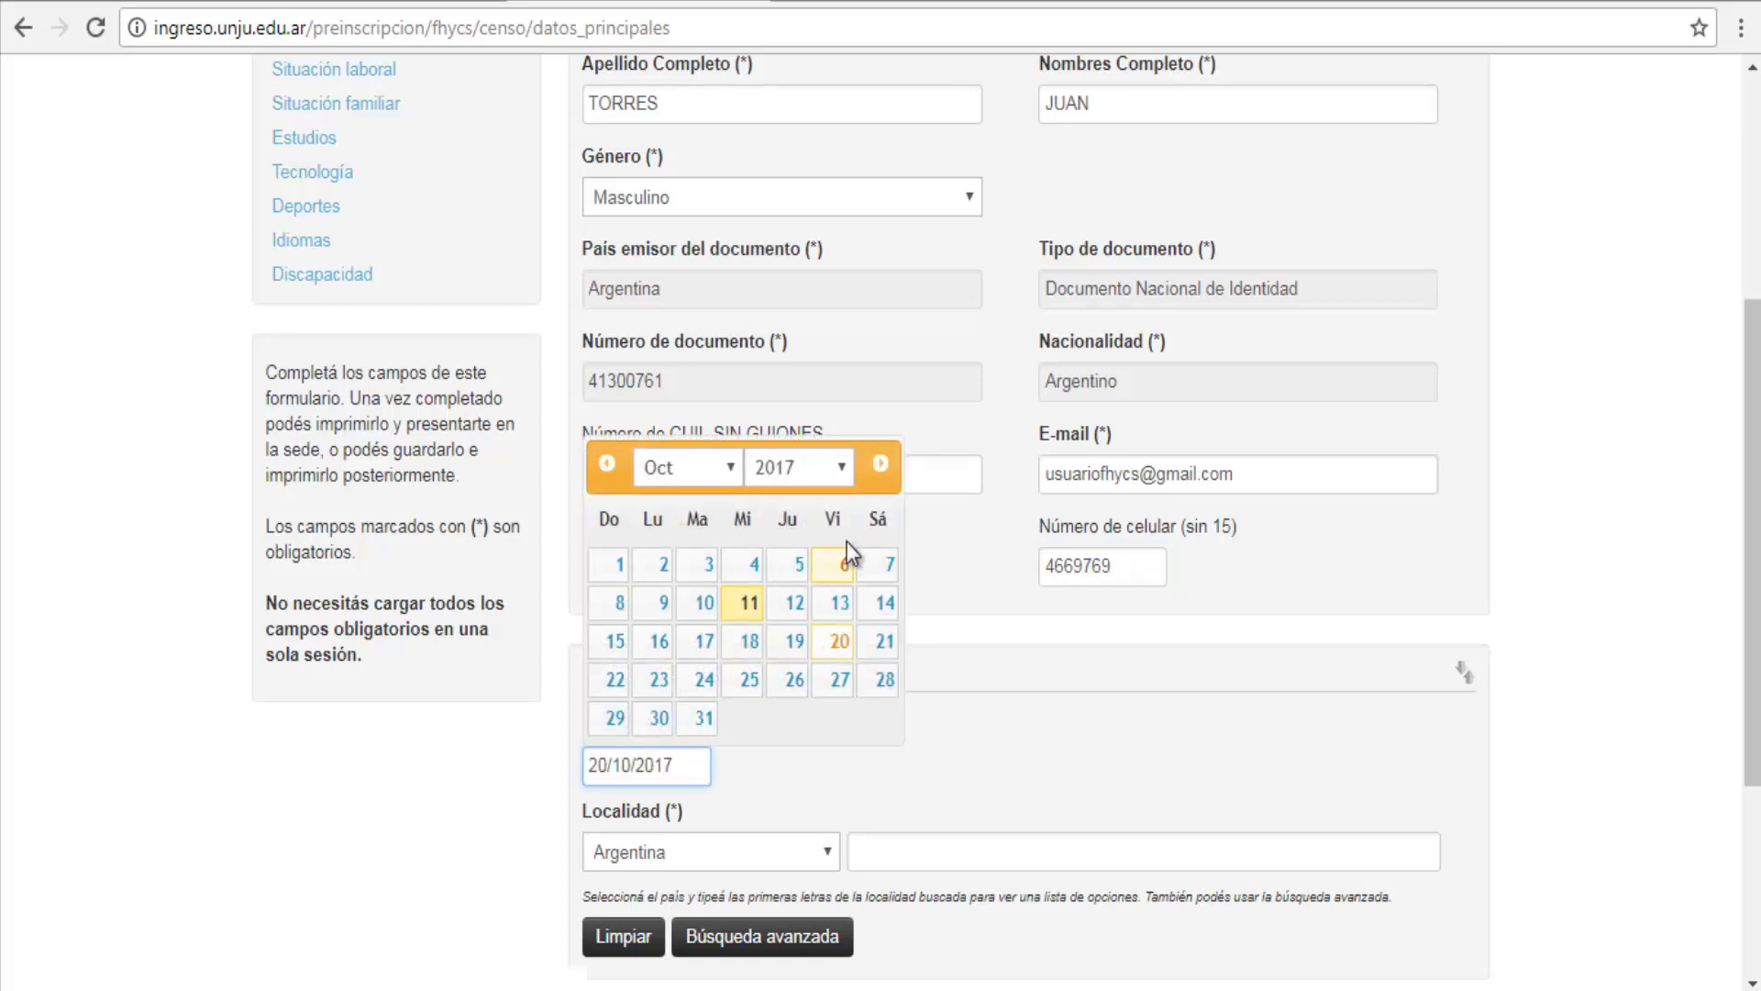
left_click(842, 472)
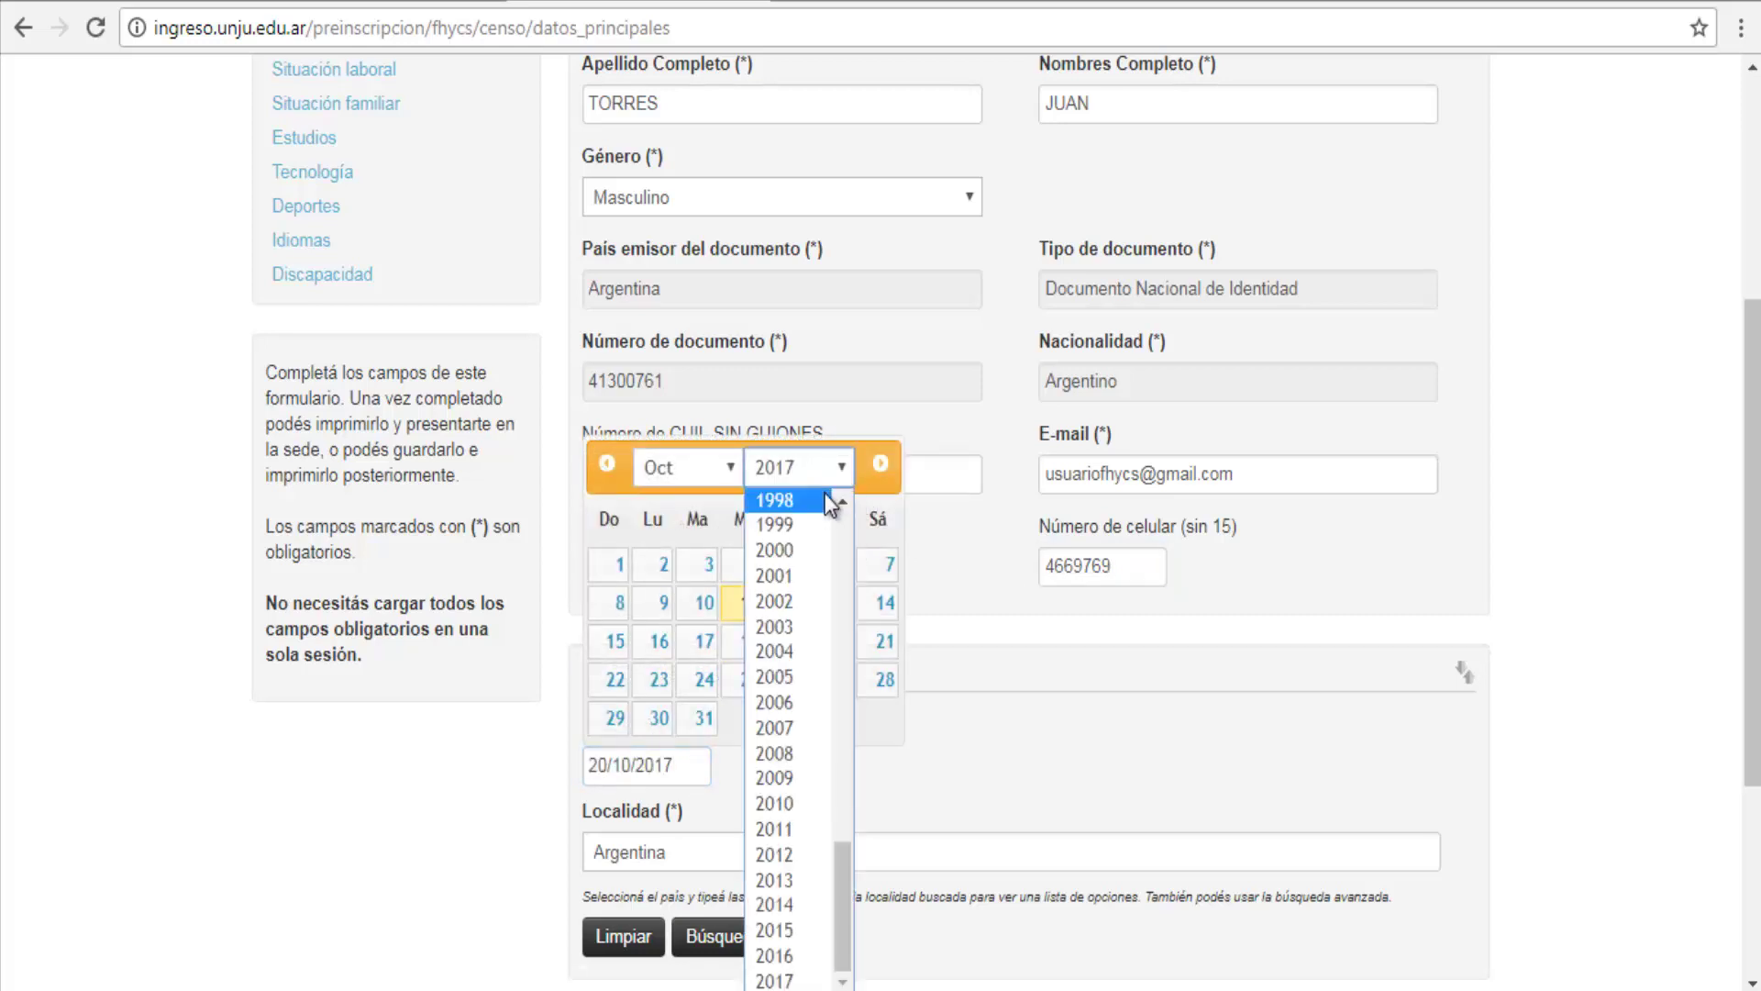
scroll(819, 499, "up", 5)
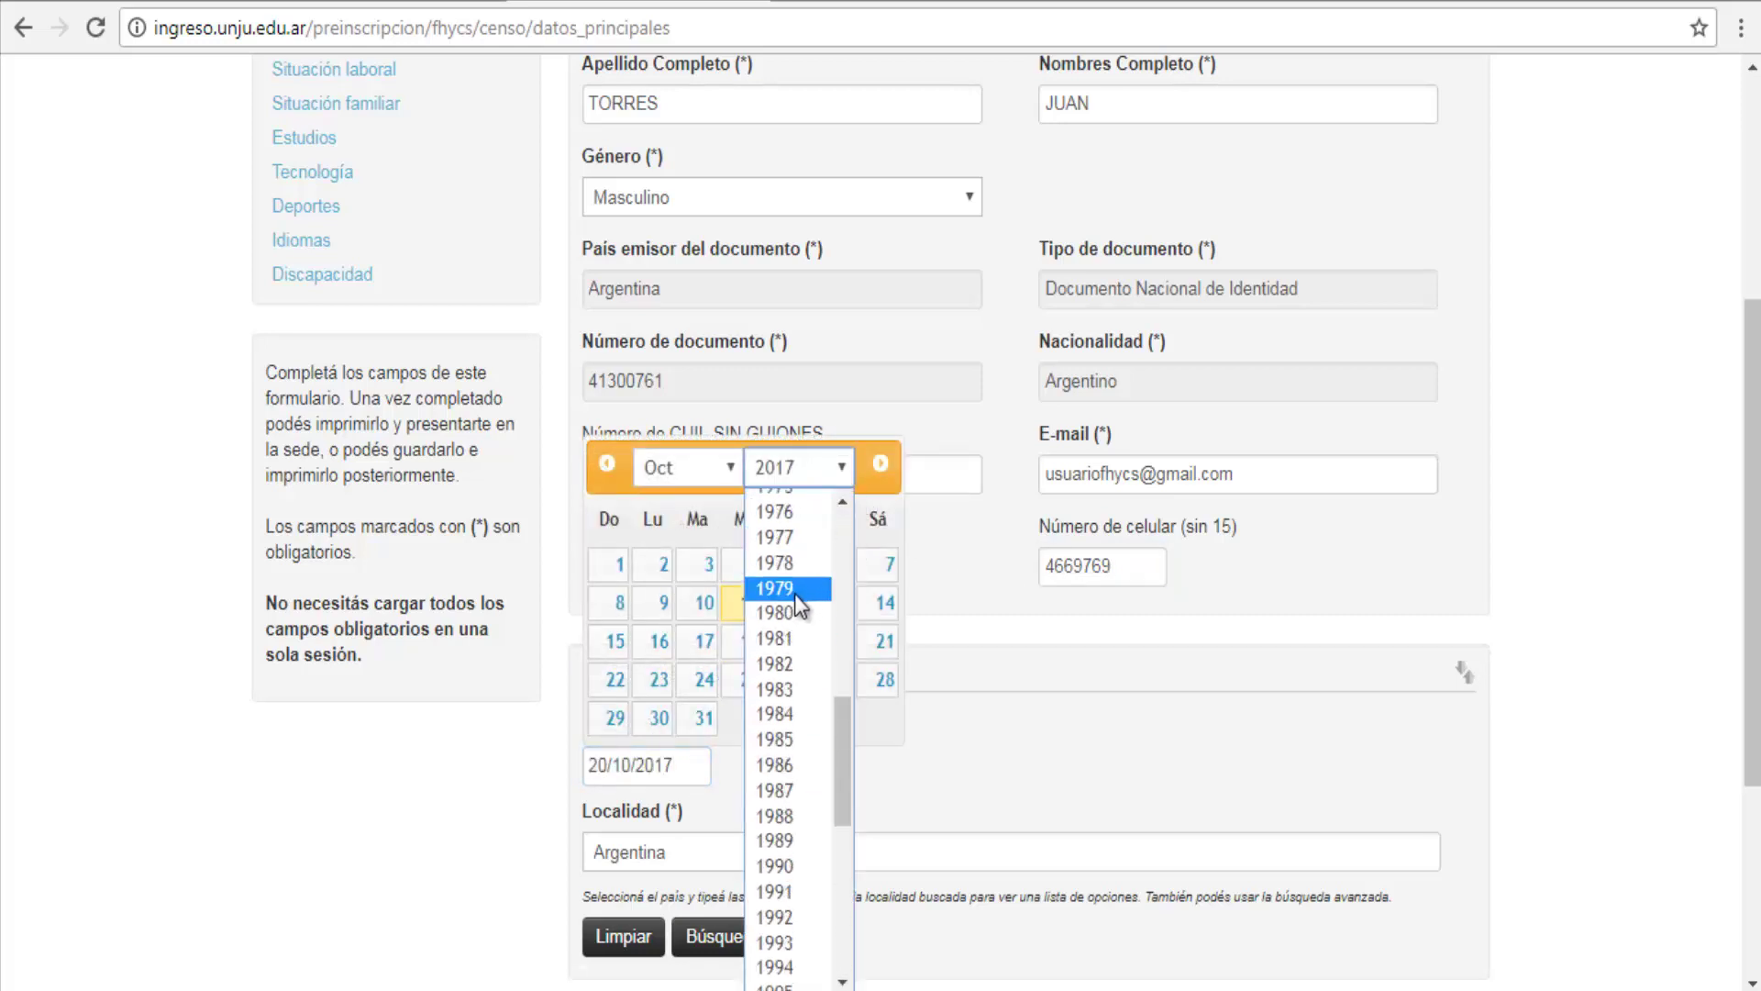
left_click(790, 865)
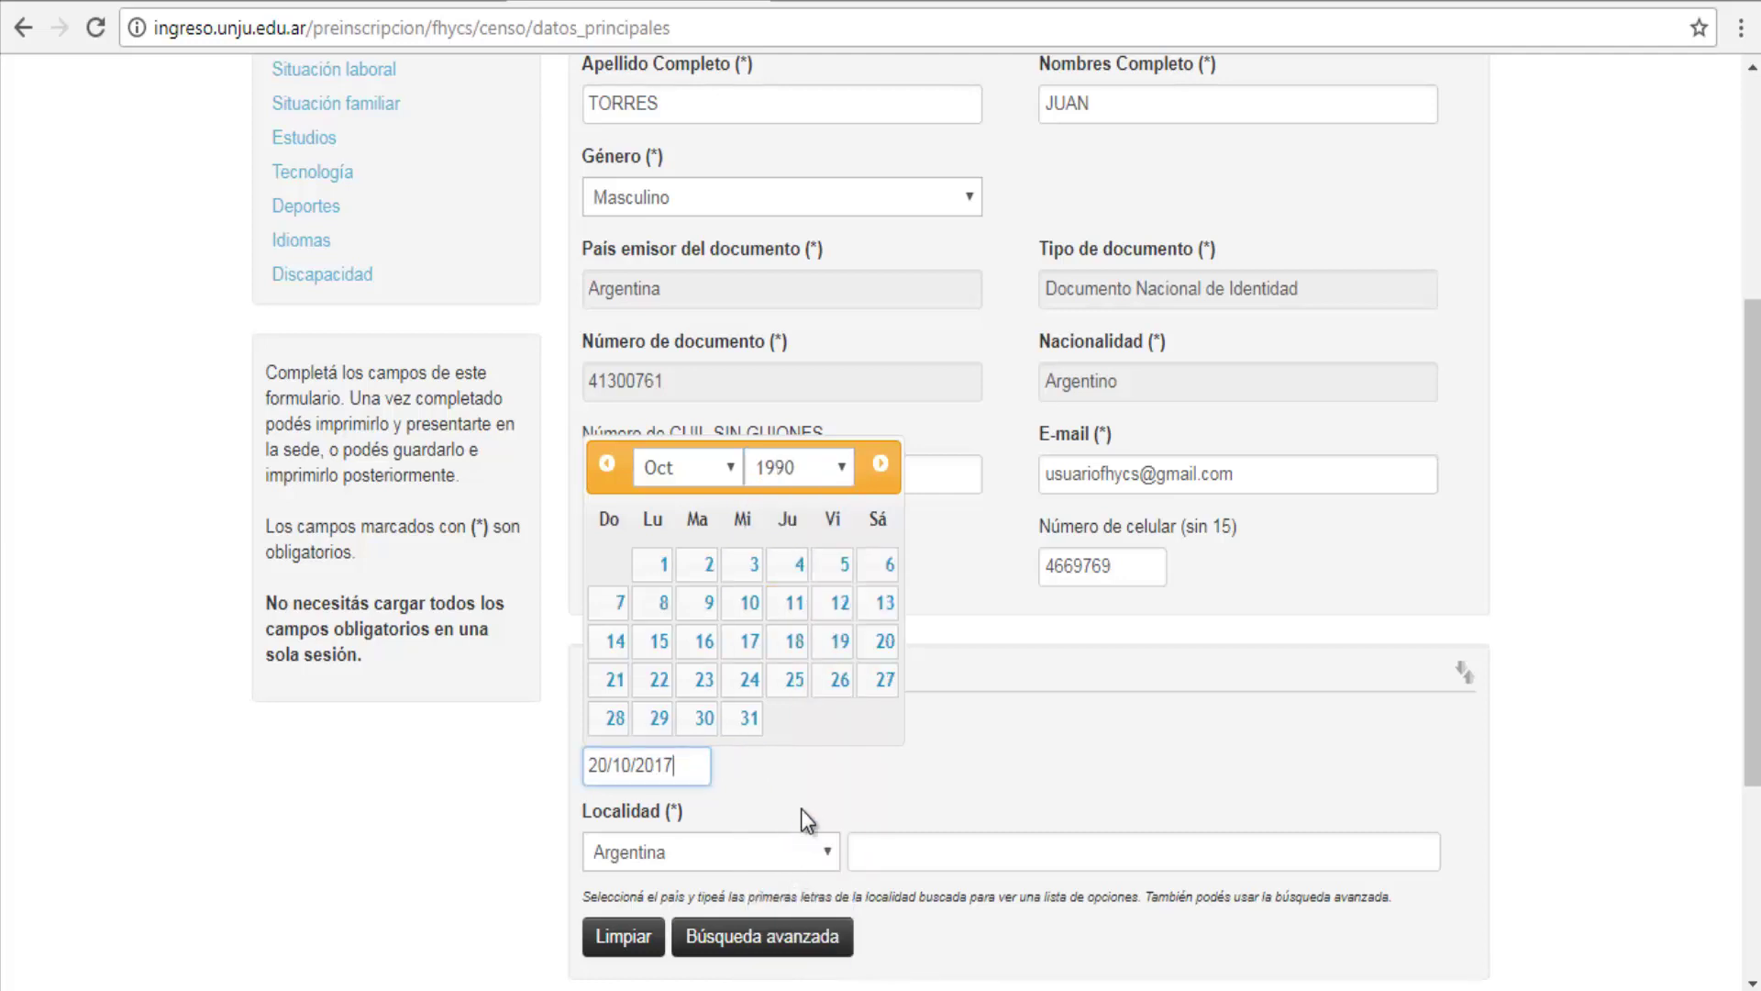
left_click(860, 787)
left_click(809, 849)
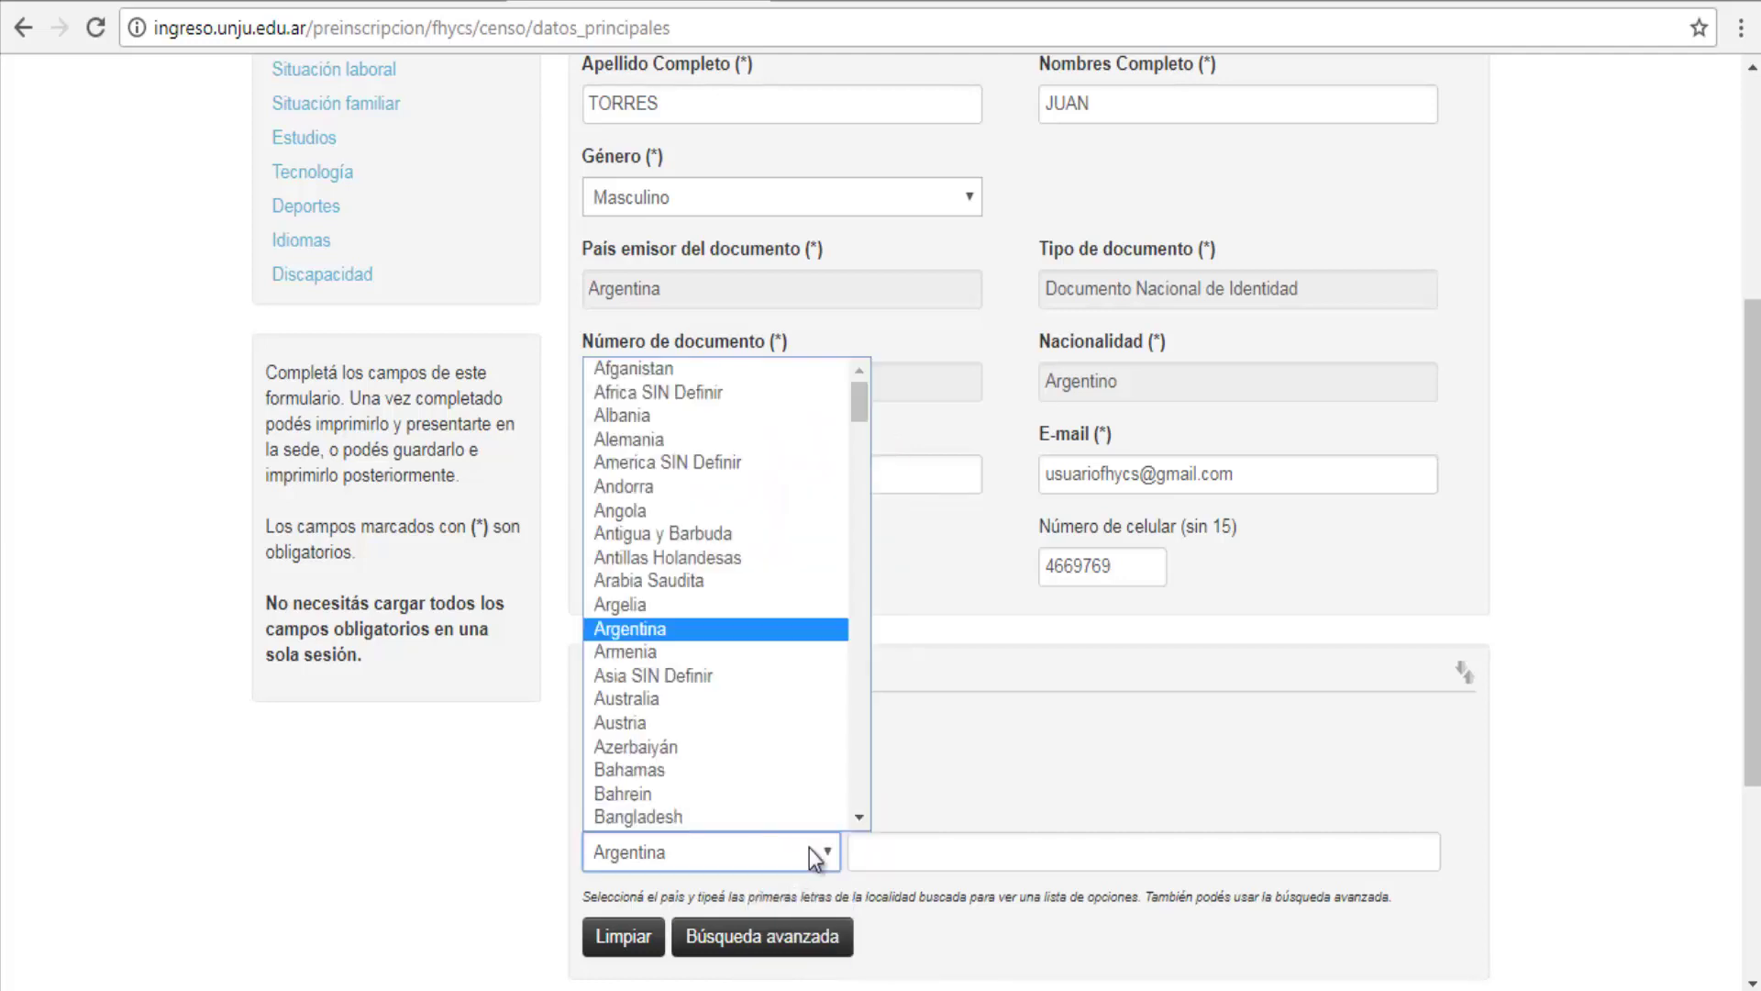
left_click(658, 631)
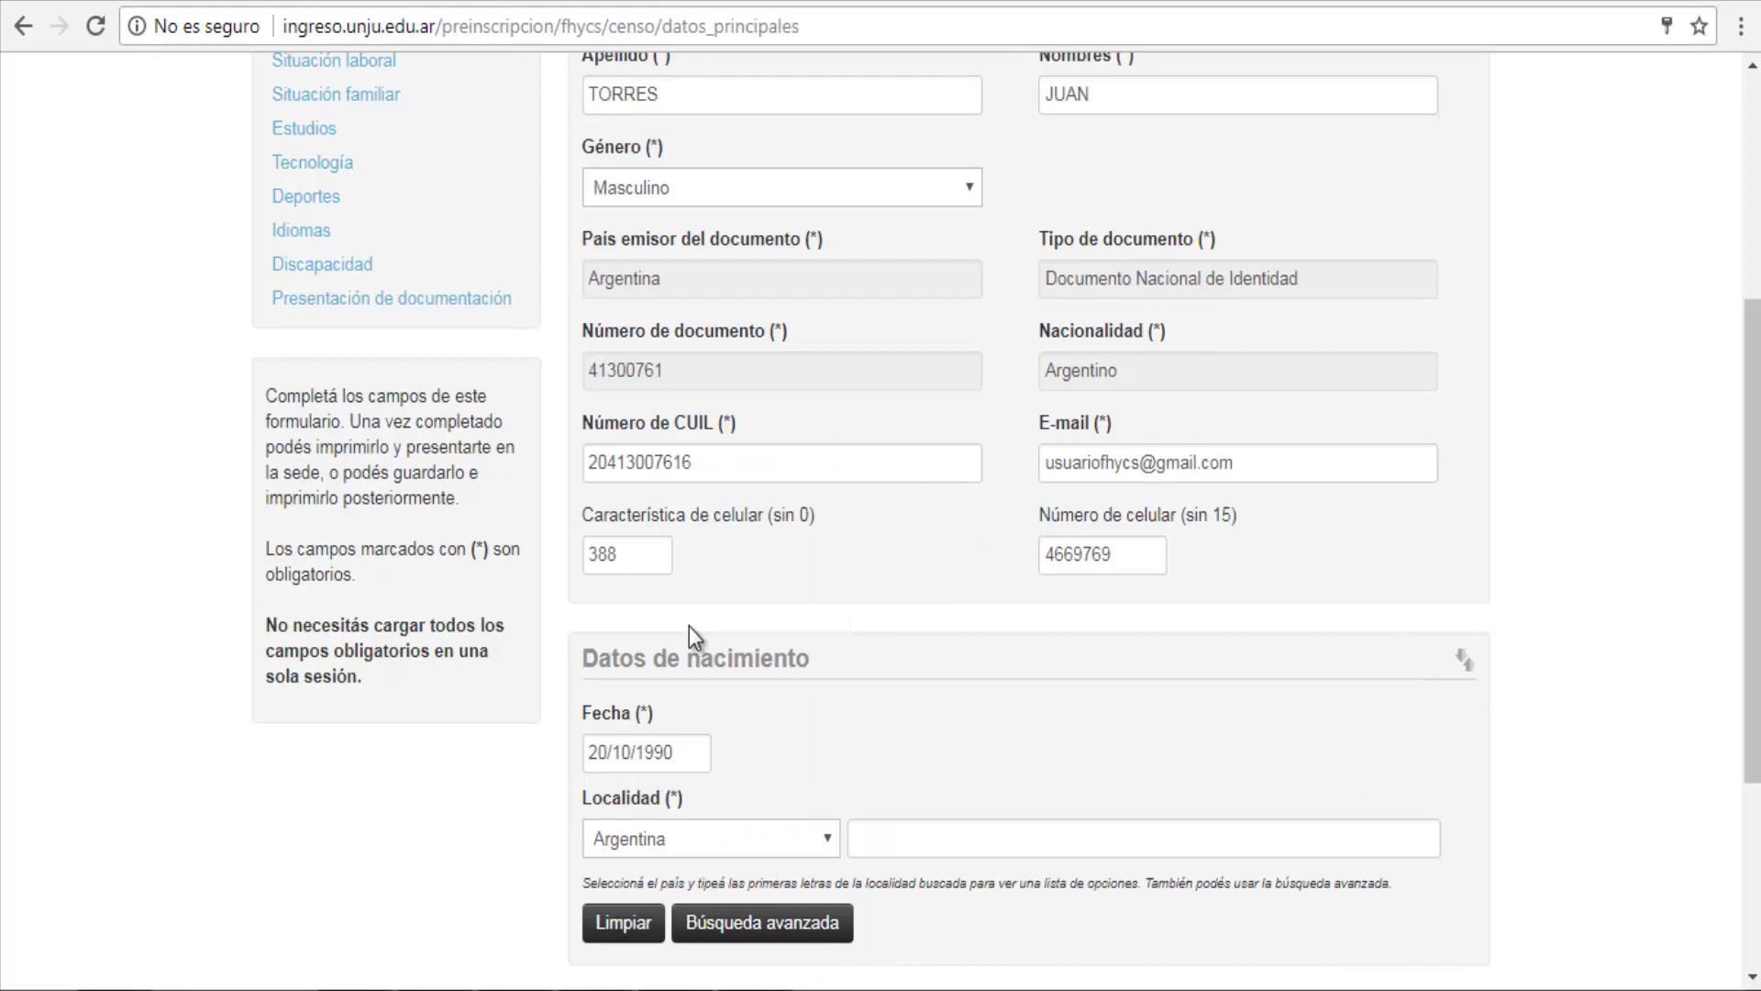
Step: Set the birth locality to SAN SALVADOR DE JUJUY, JUJUY, ARGENTINA
left_click(927, 842)
type("San Sal")
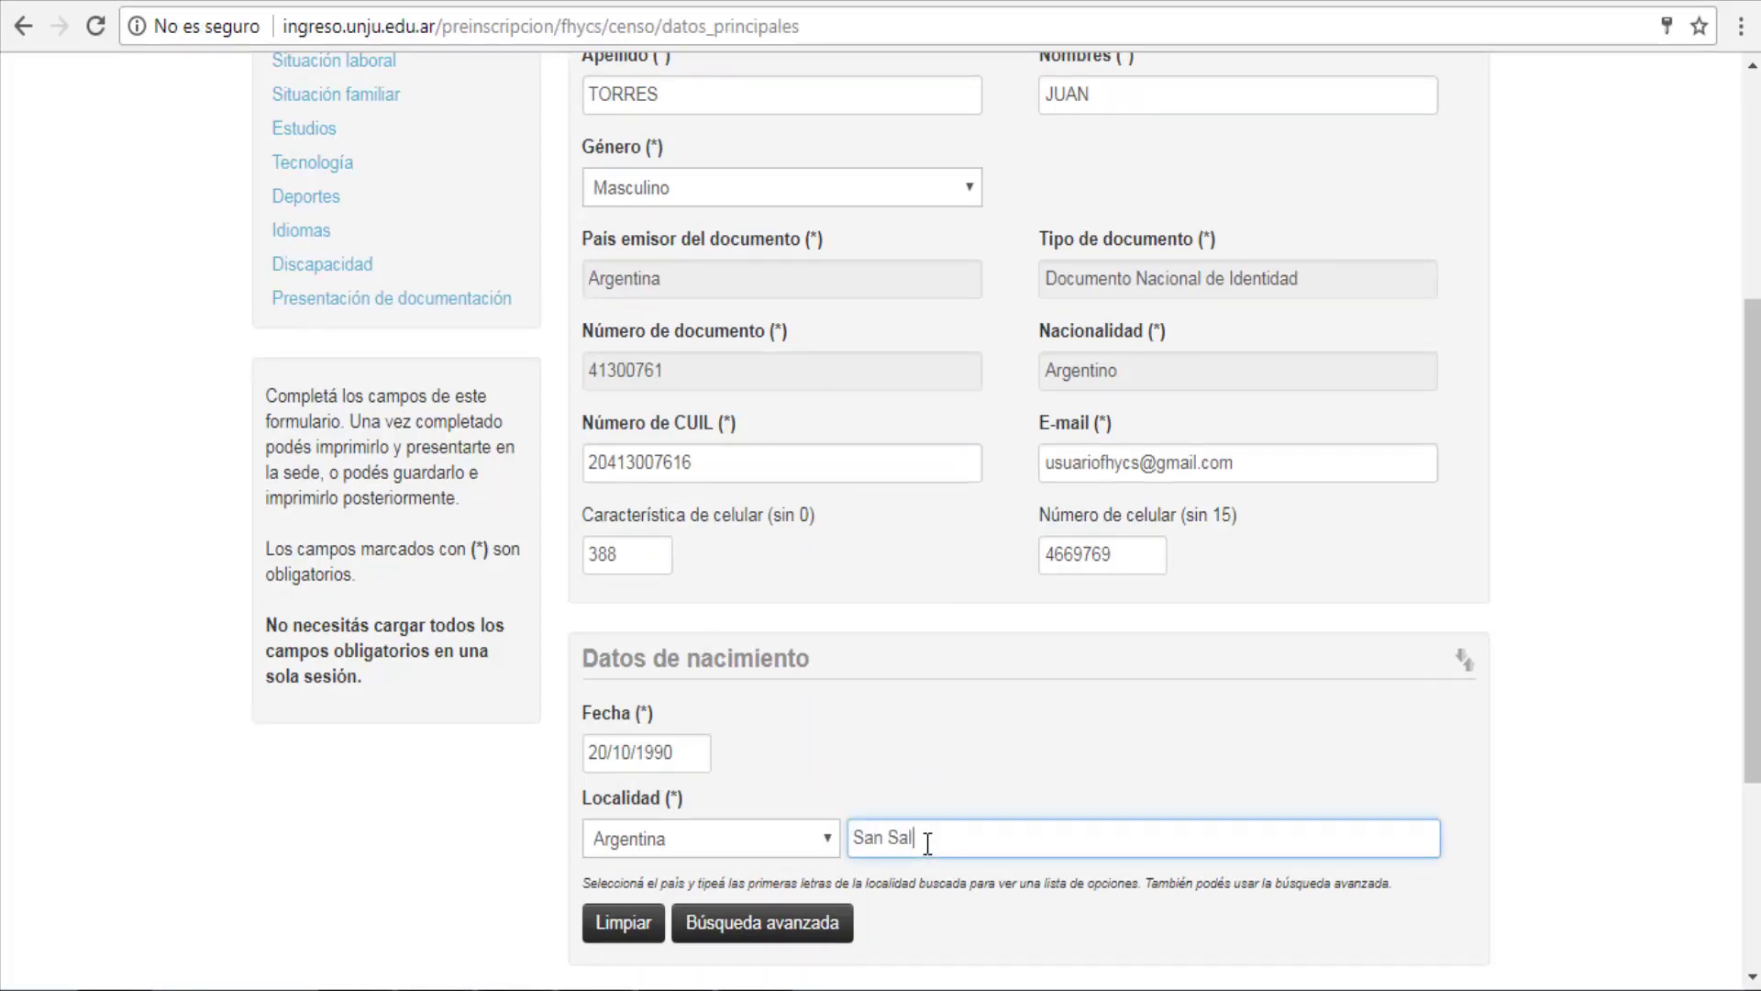
type("vador de Ju")
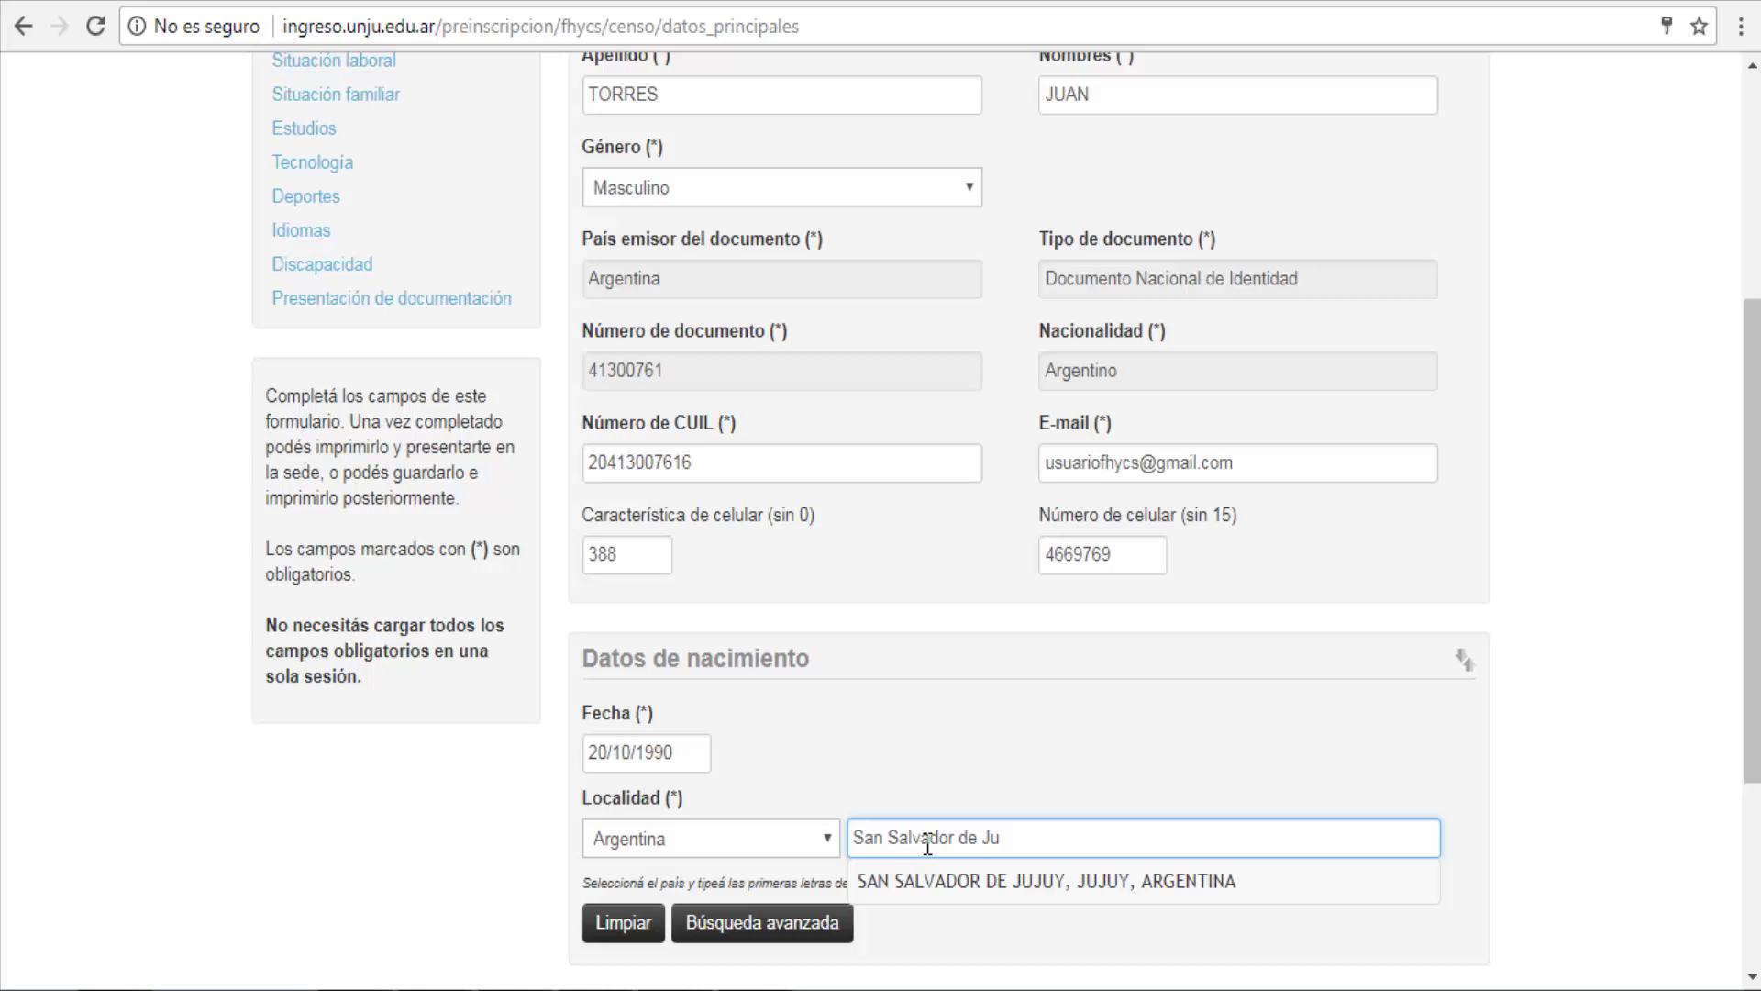
key("Down")
key("Return")
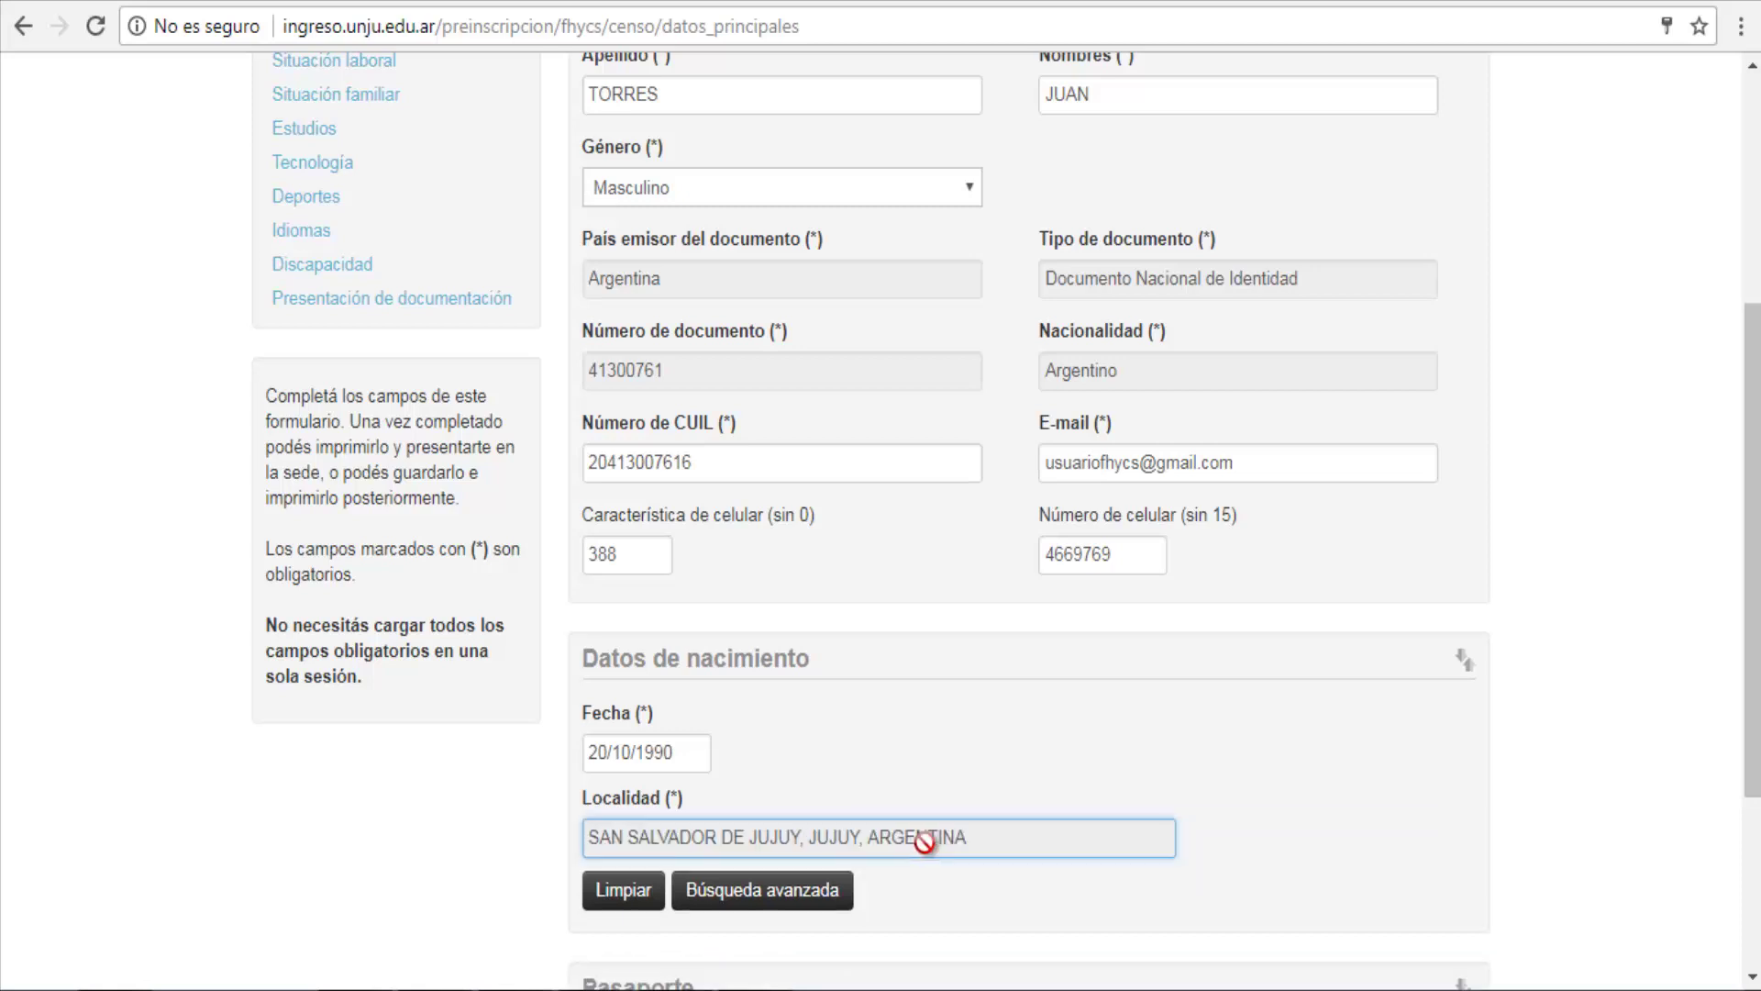
scroll(1042, 688, "down", 4)
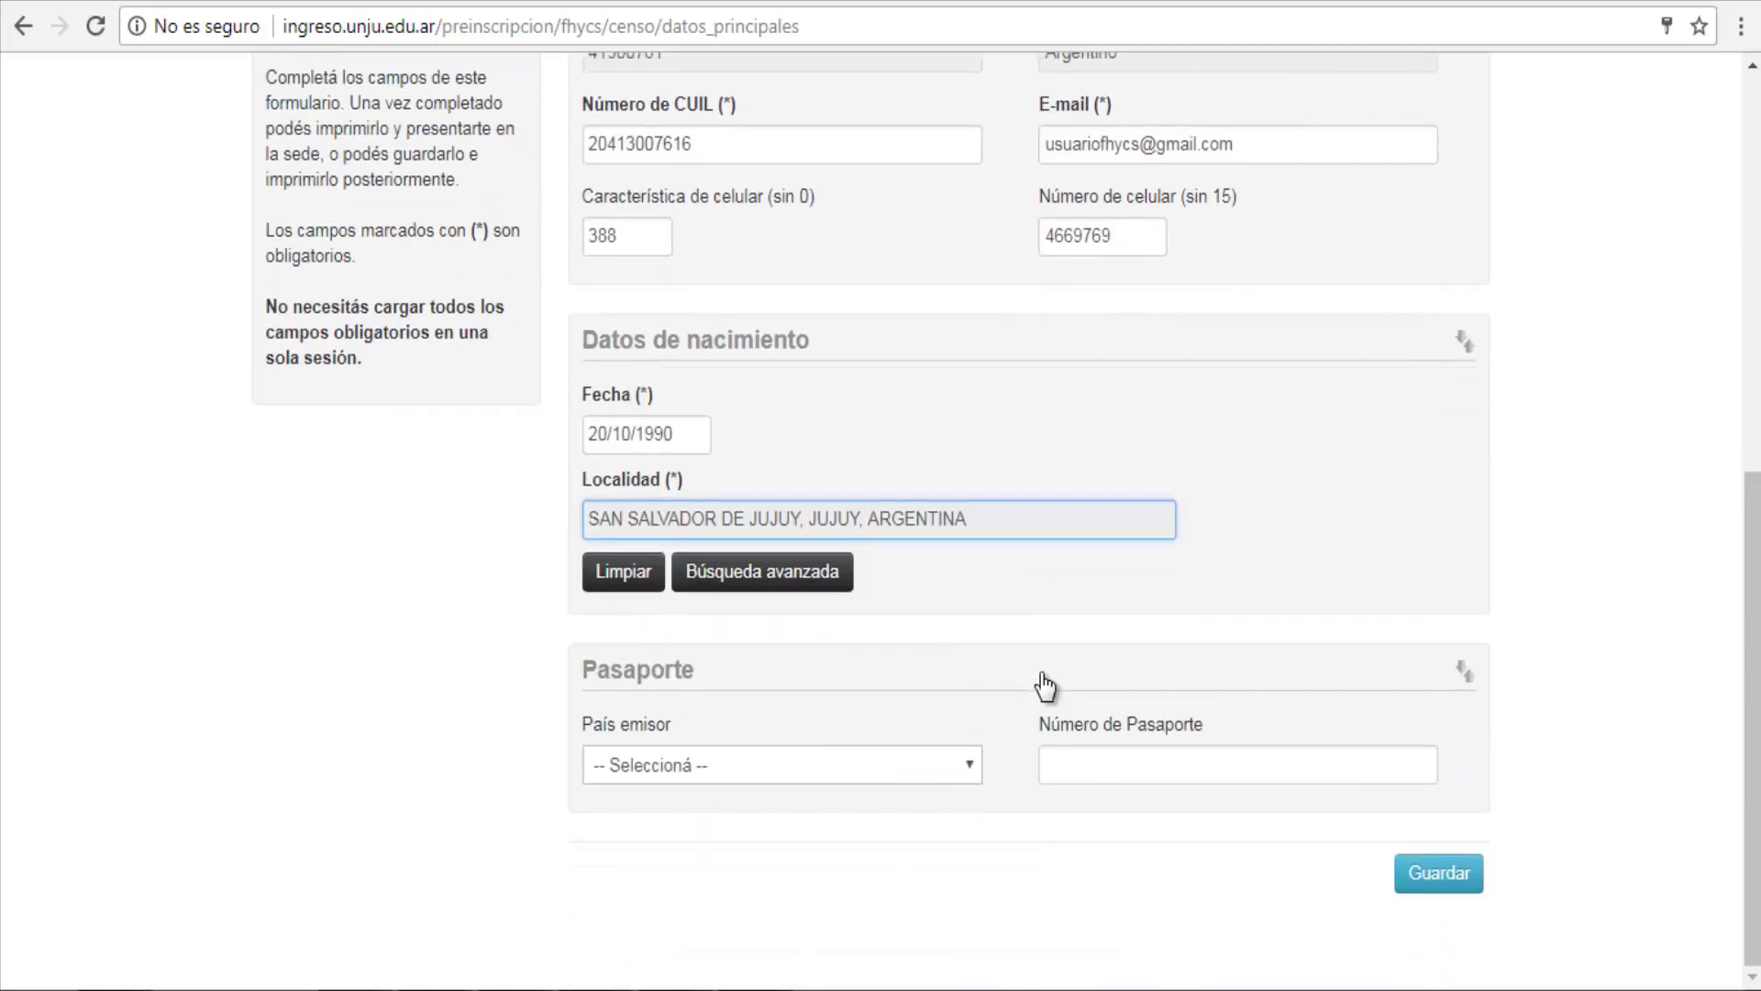
Step: Save Datos principales and switch to the Datos personales section
left_click(1441, 876)
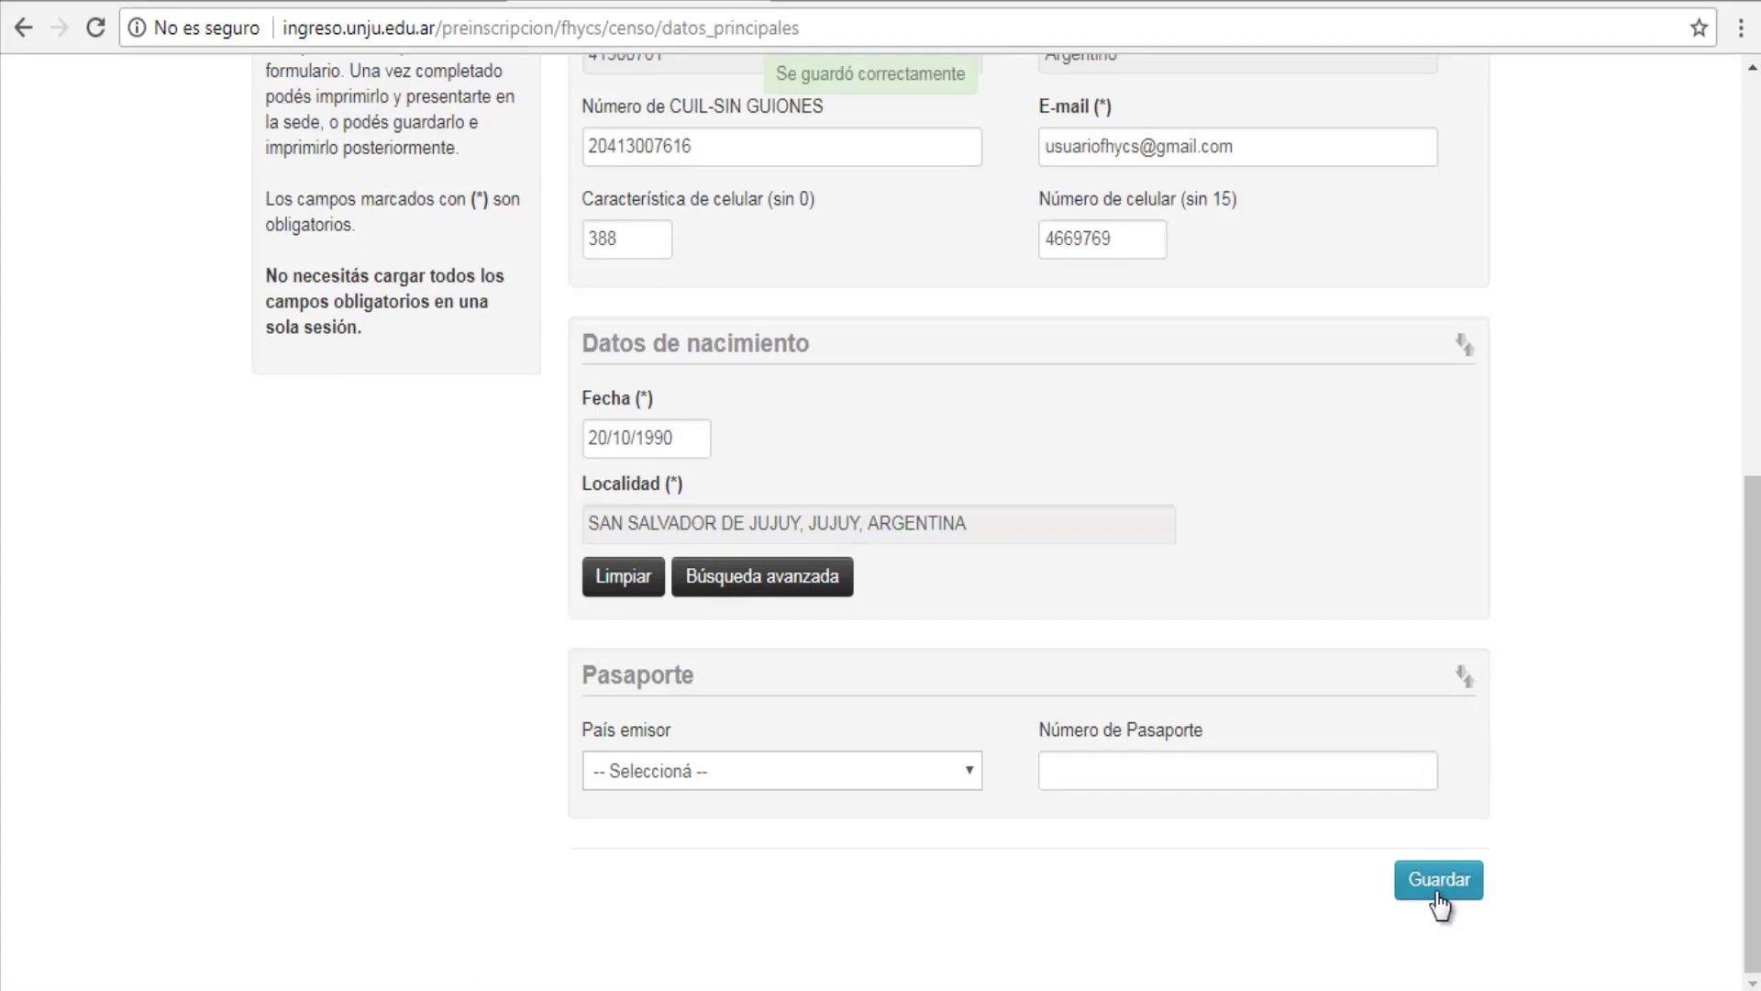
scroll(1383, 917, "up", 5)
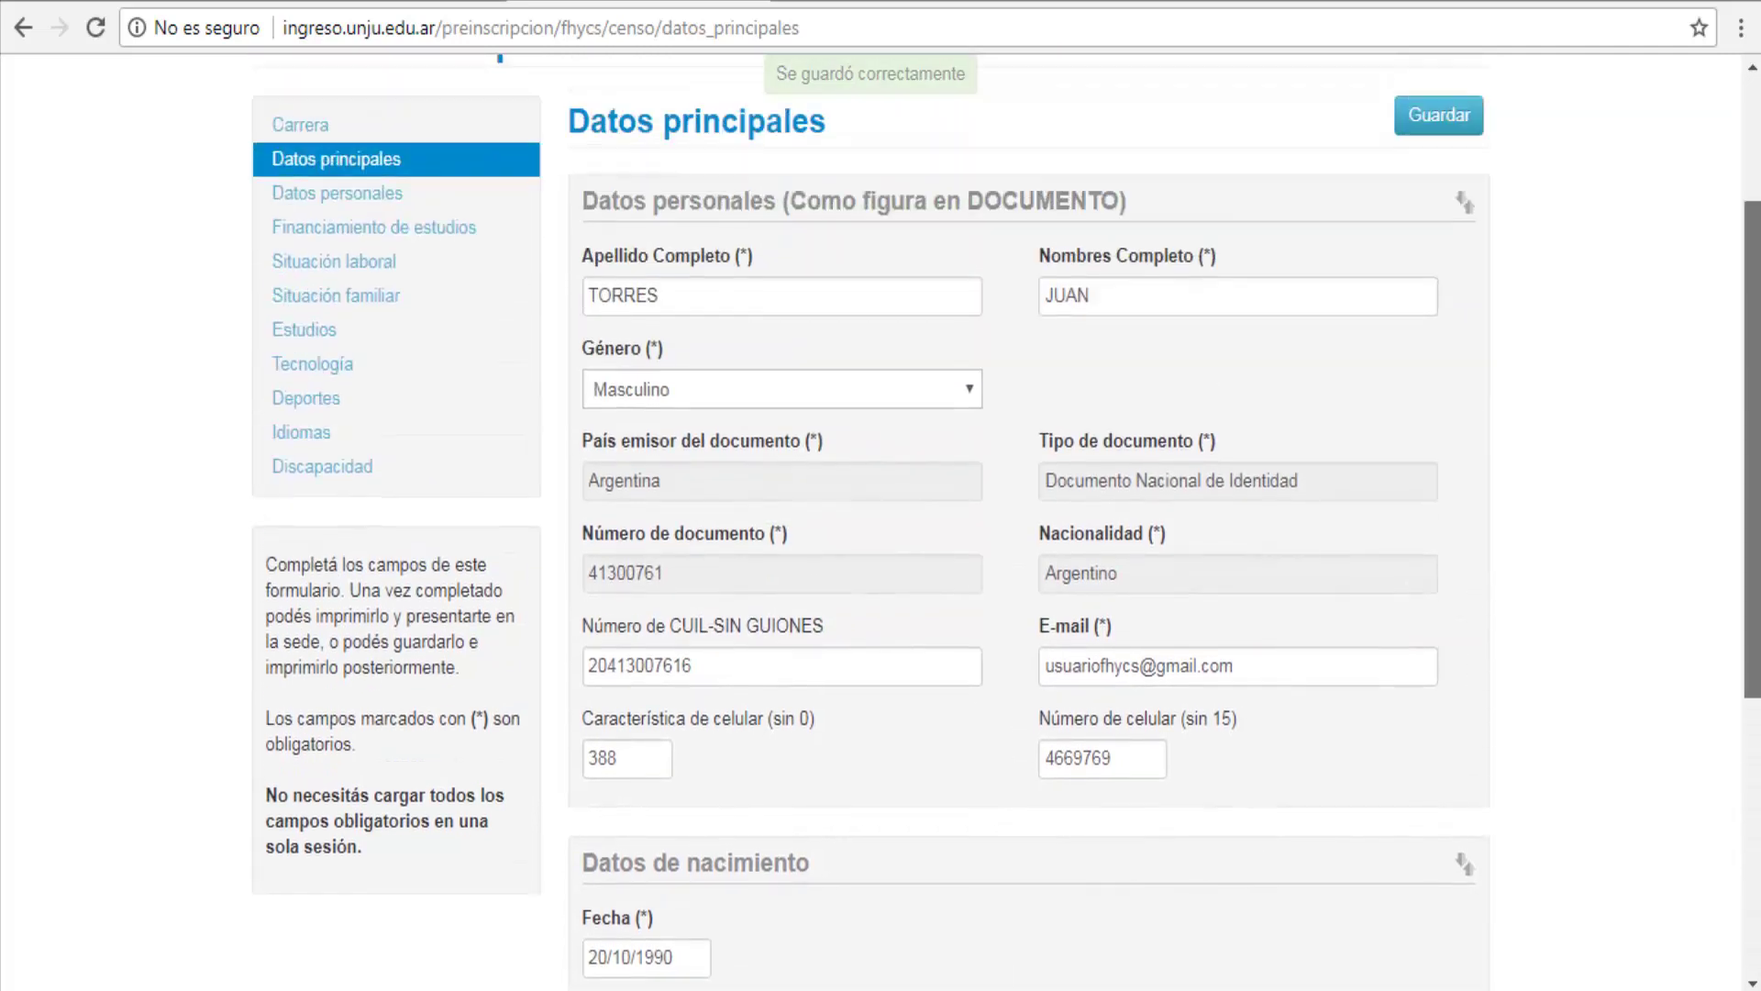
scroll(881, 514, "up", 2)
left_click(396, 351)
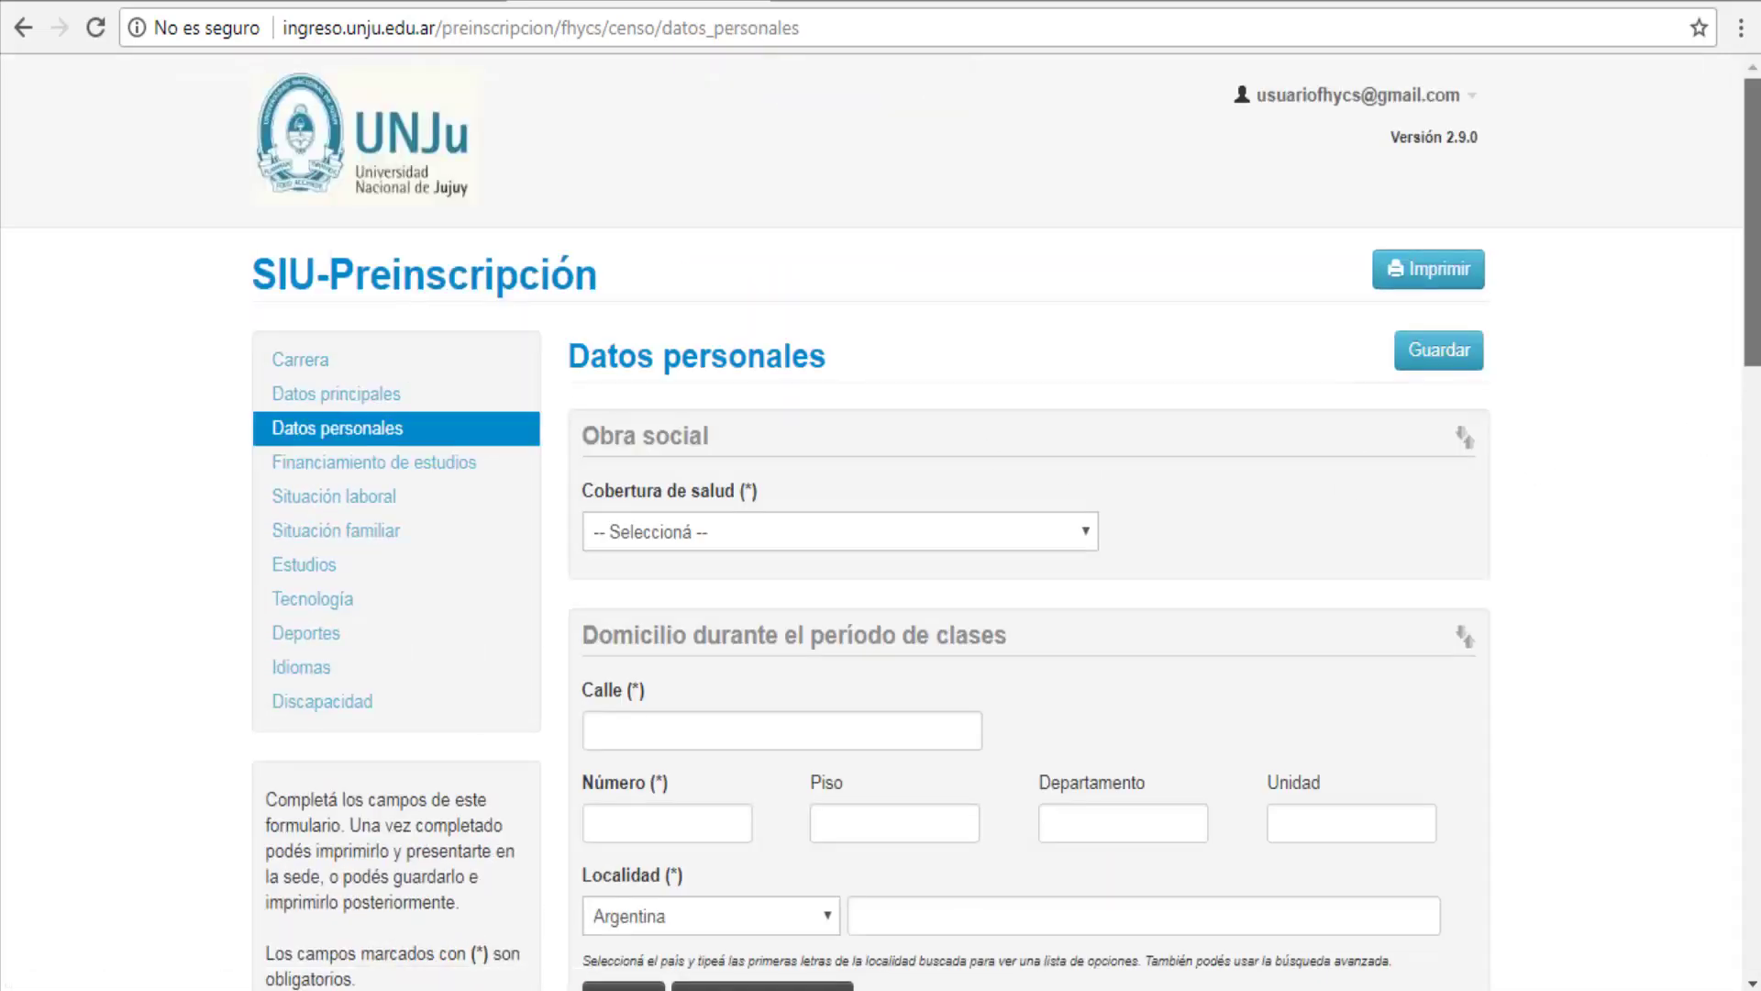
Step: Enter the term-time street and house number, keeping Argentina as the country
scroll(1596, 404, "down", 4)
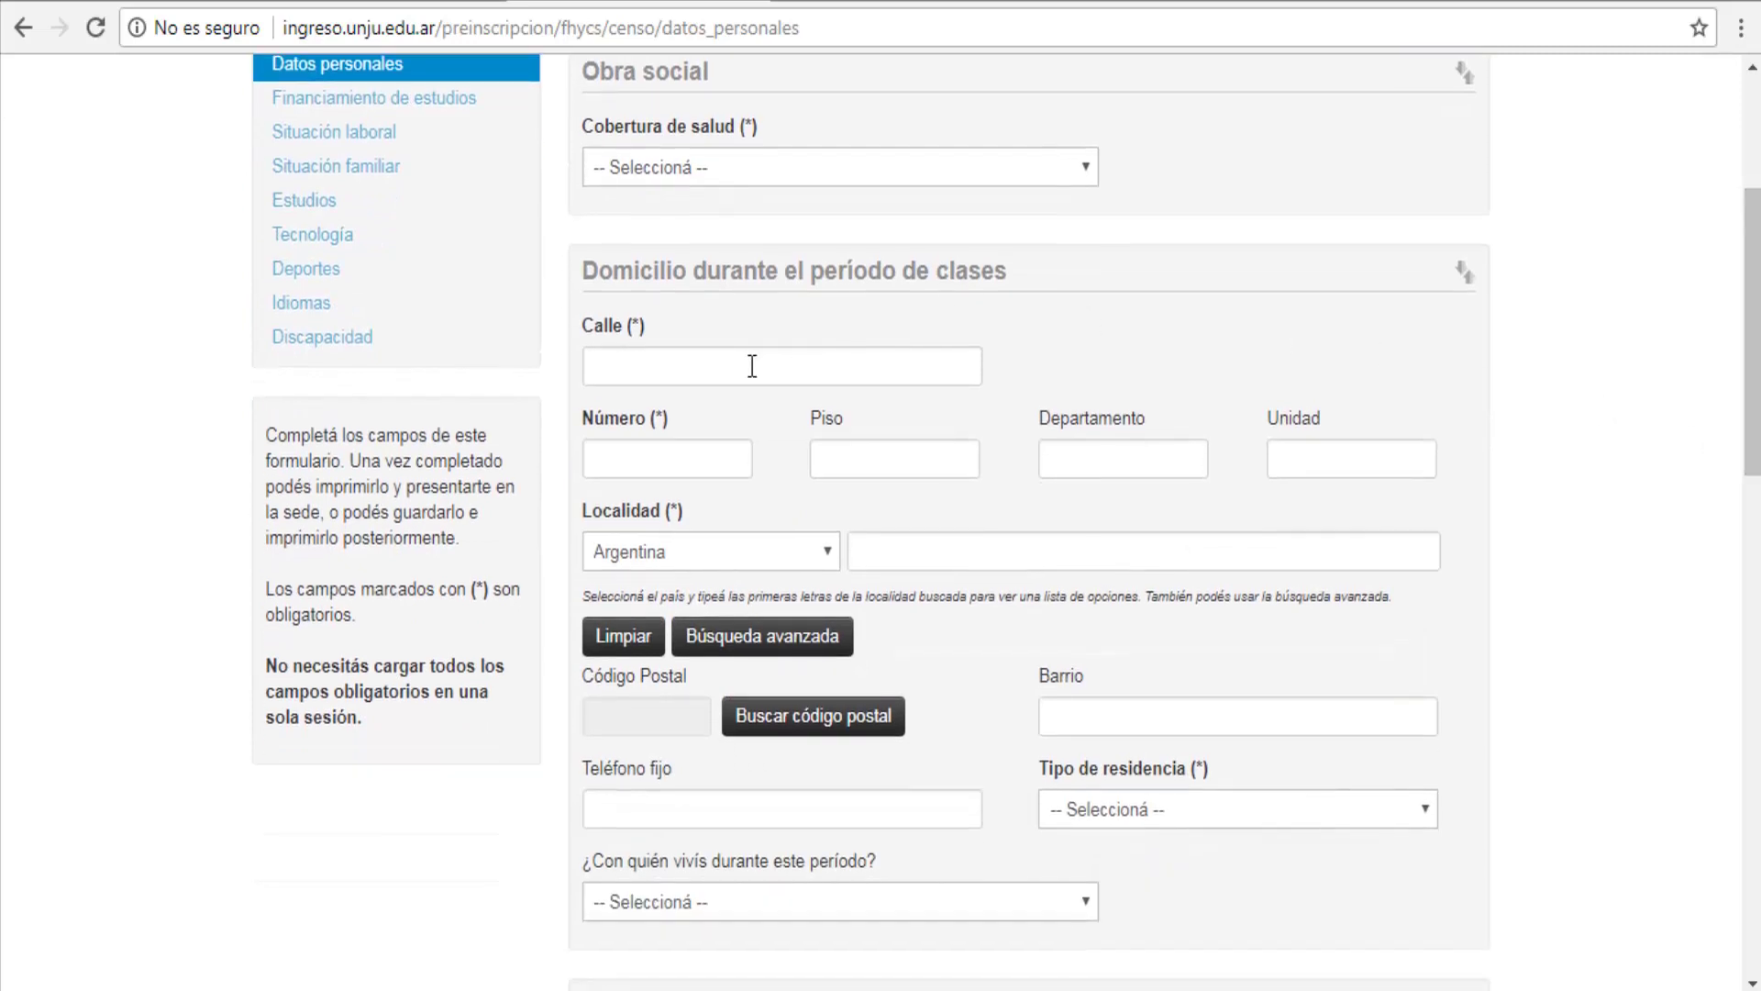
left_click(752, 366)
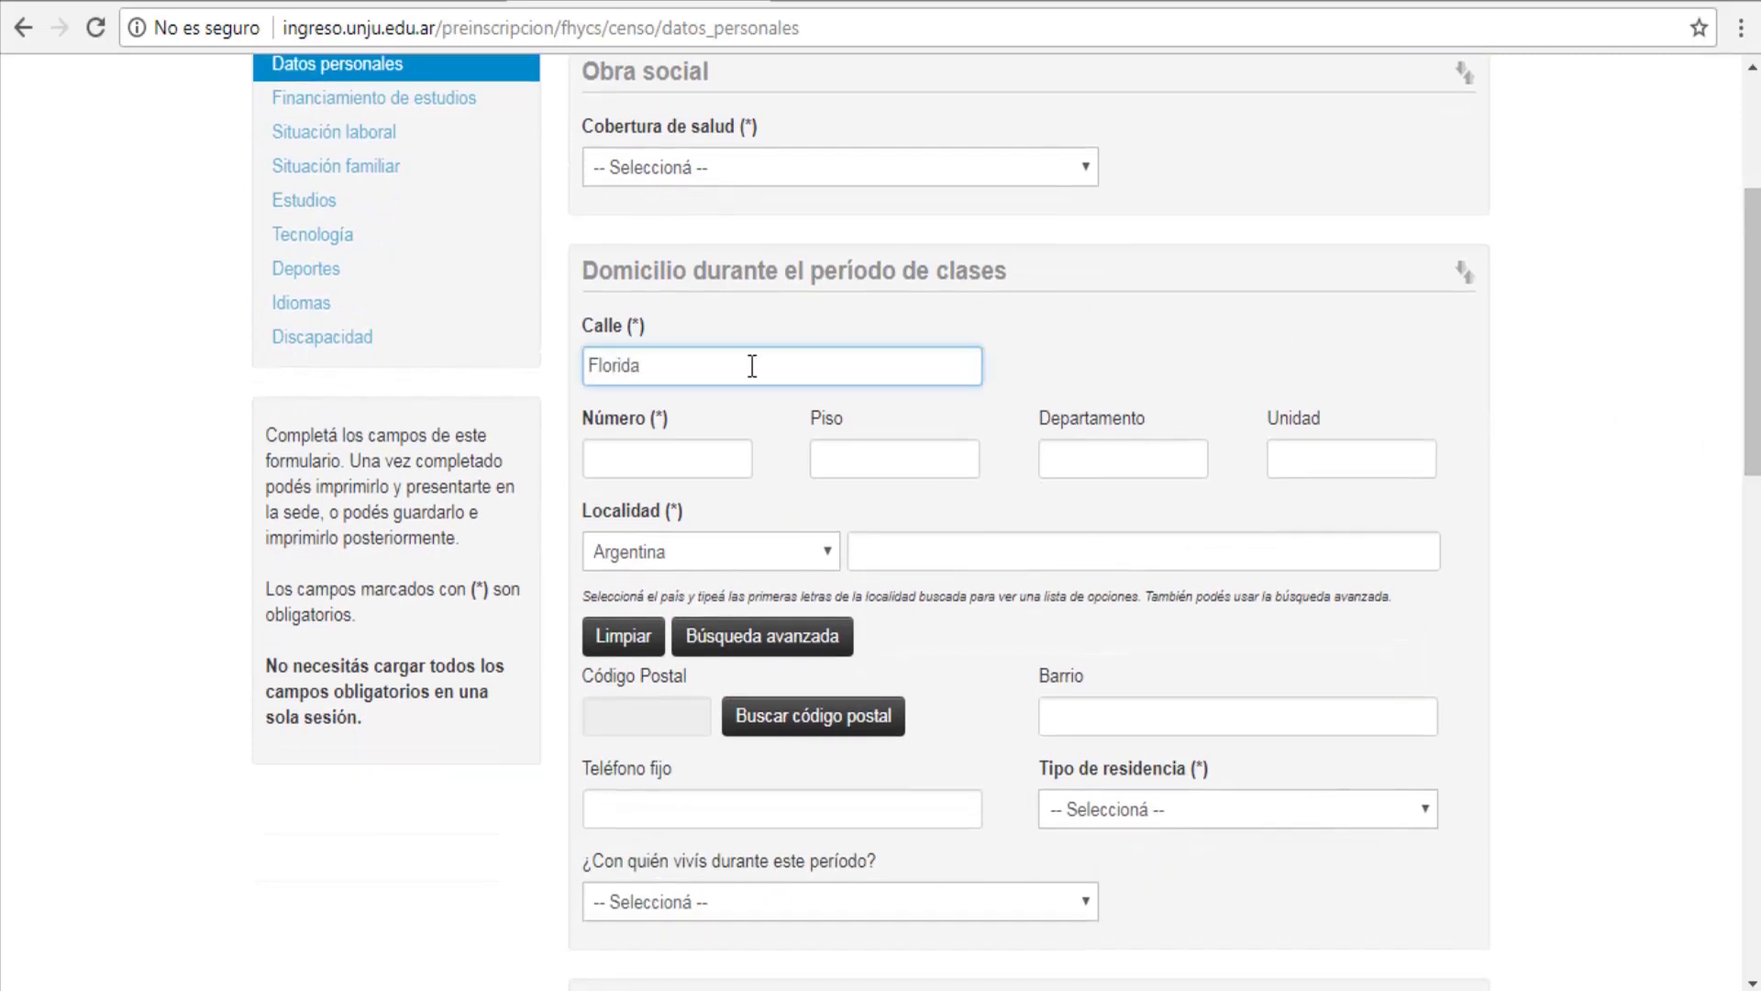
key("Tab")
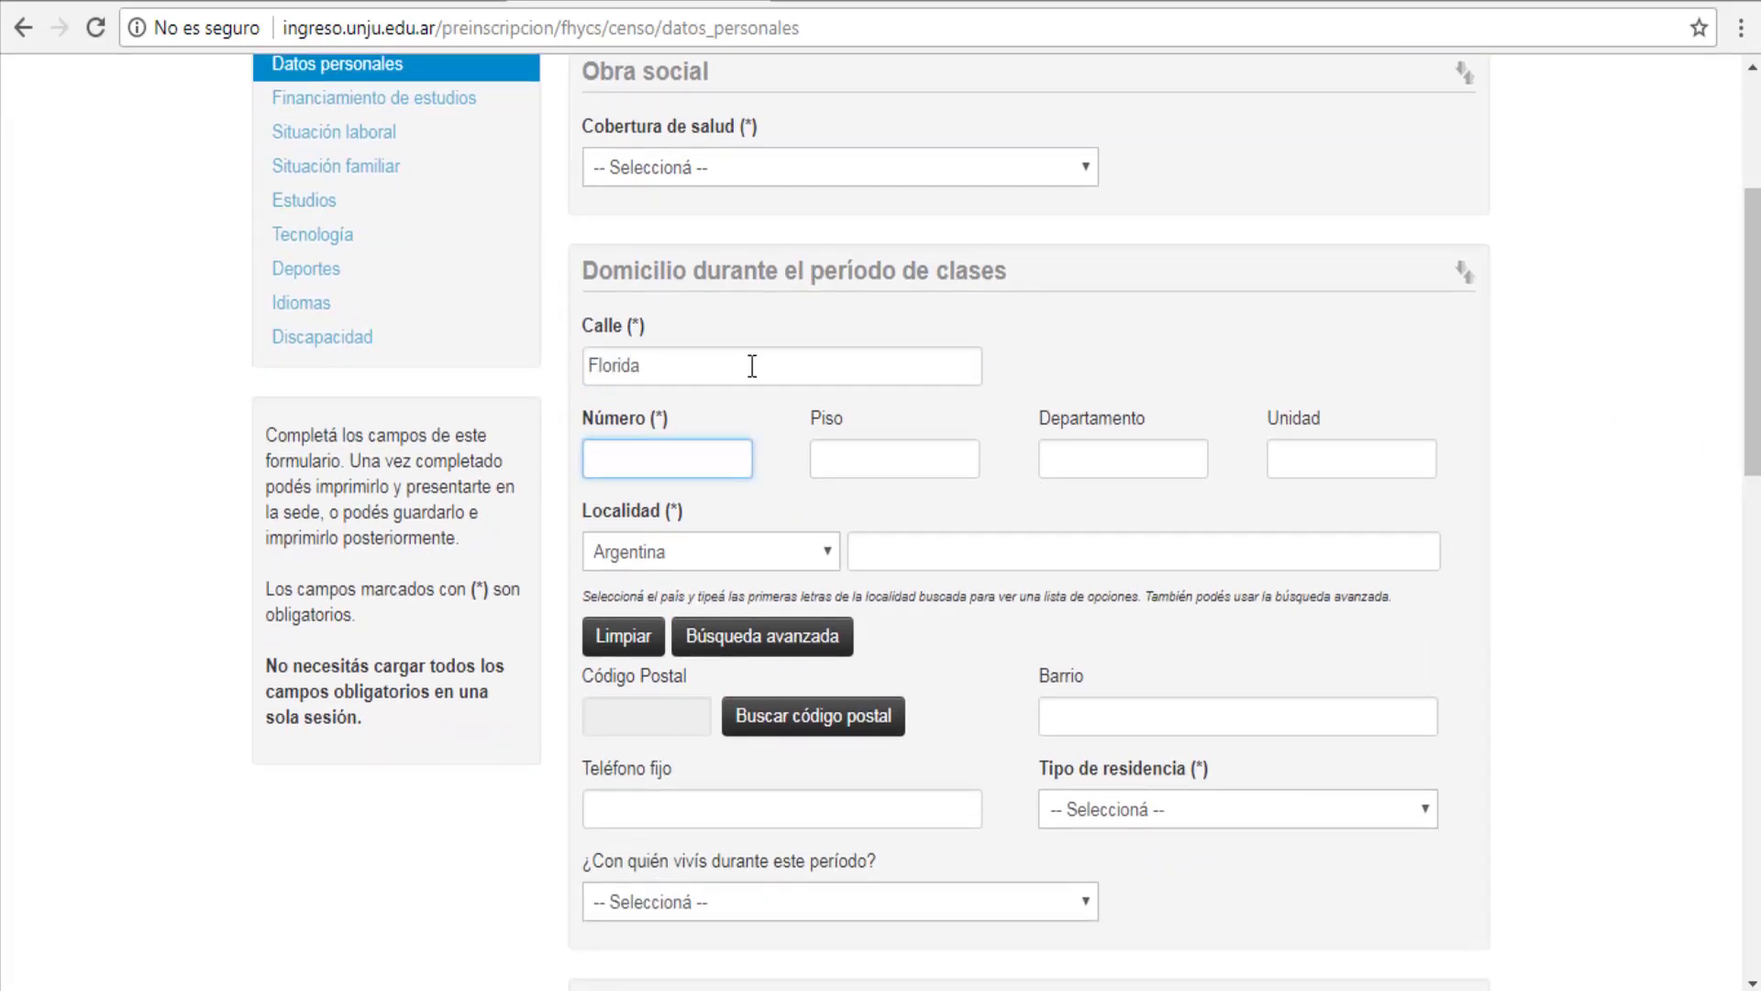
key("Tab")
left_click(826, 551)
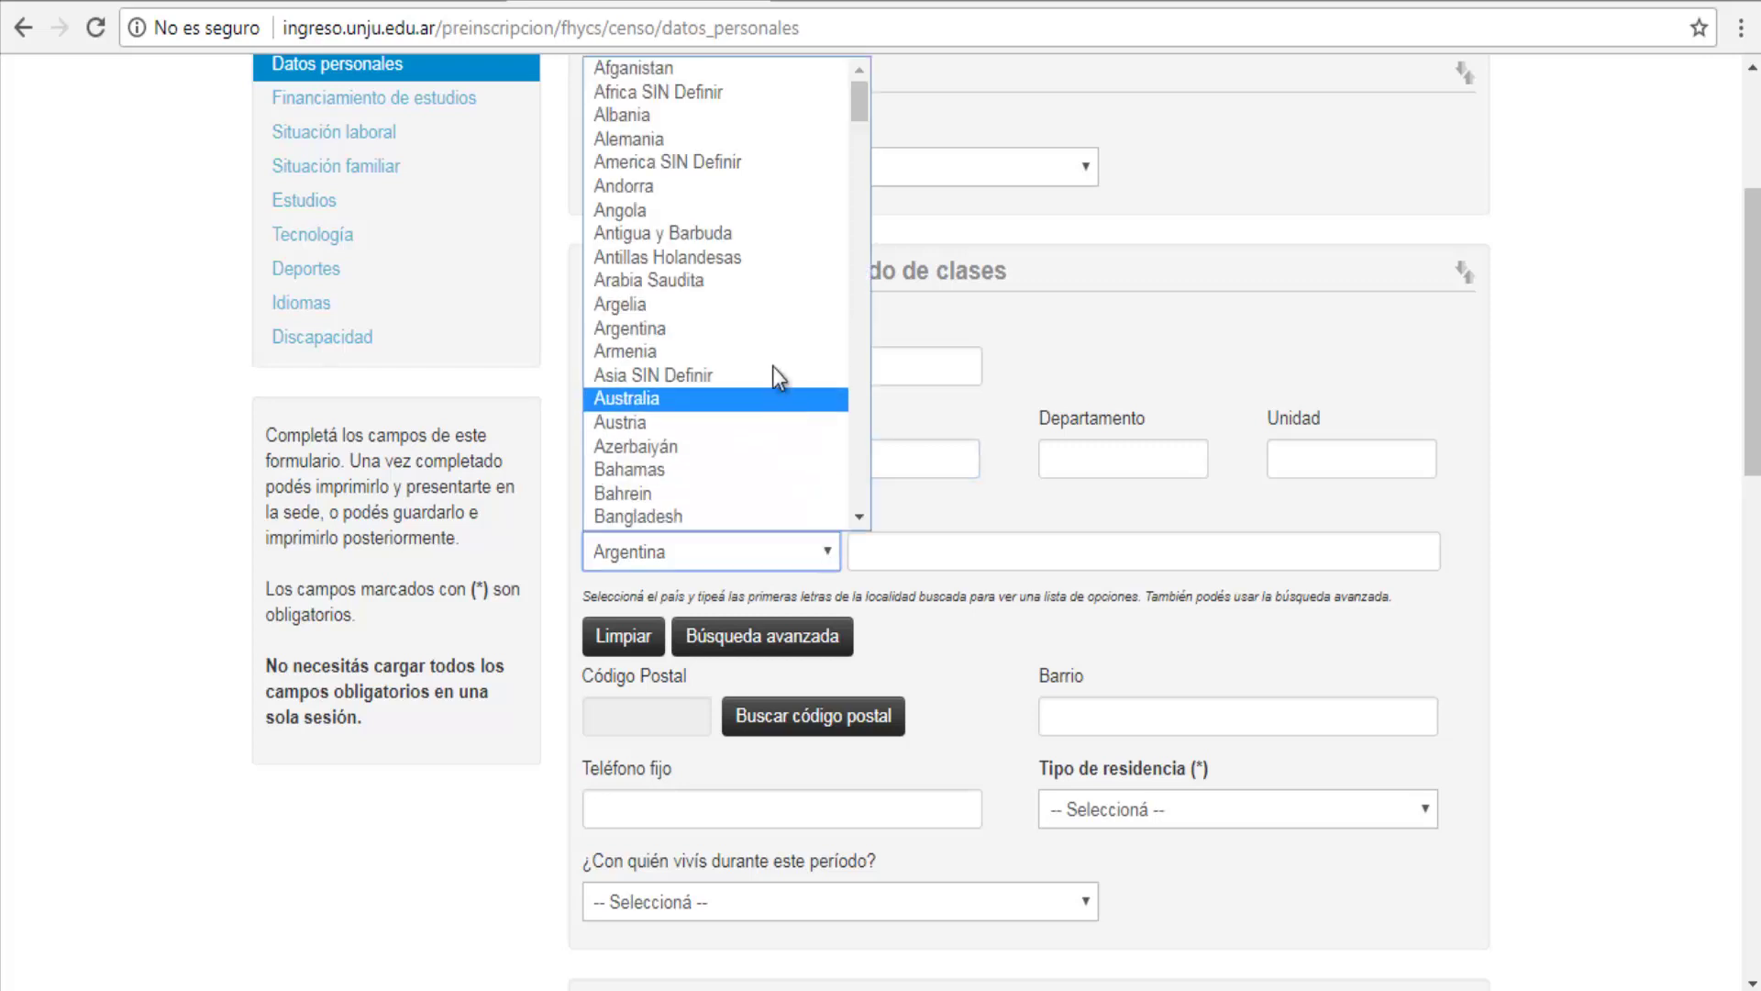
left_click(767, 331)
Step: Set locality SAN SALVADOR DE JUJUY, add the neighbourhood, save, then save family-support funding
left_click(1080, 552)
type("Sa")
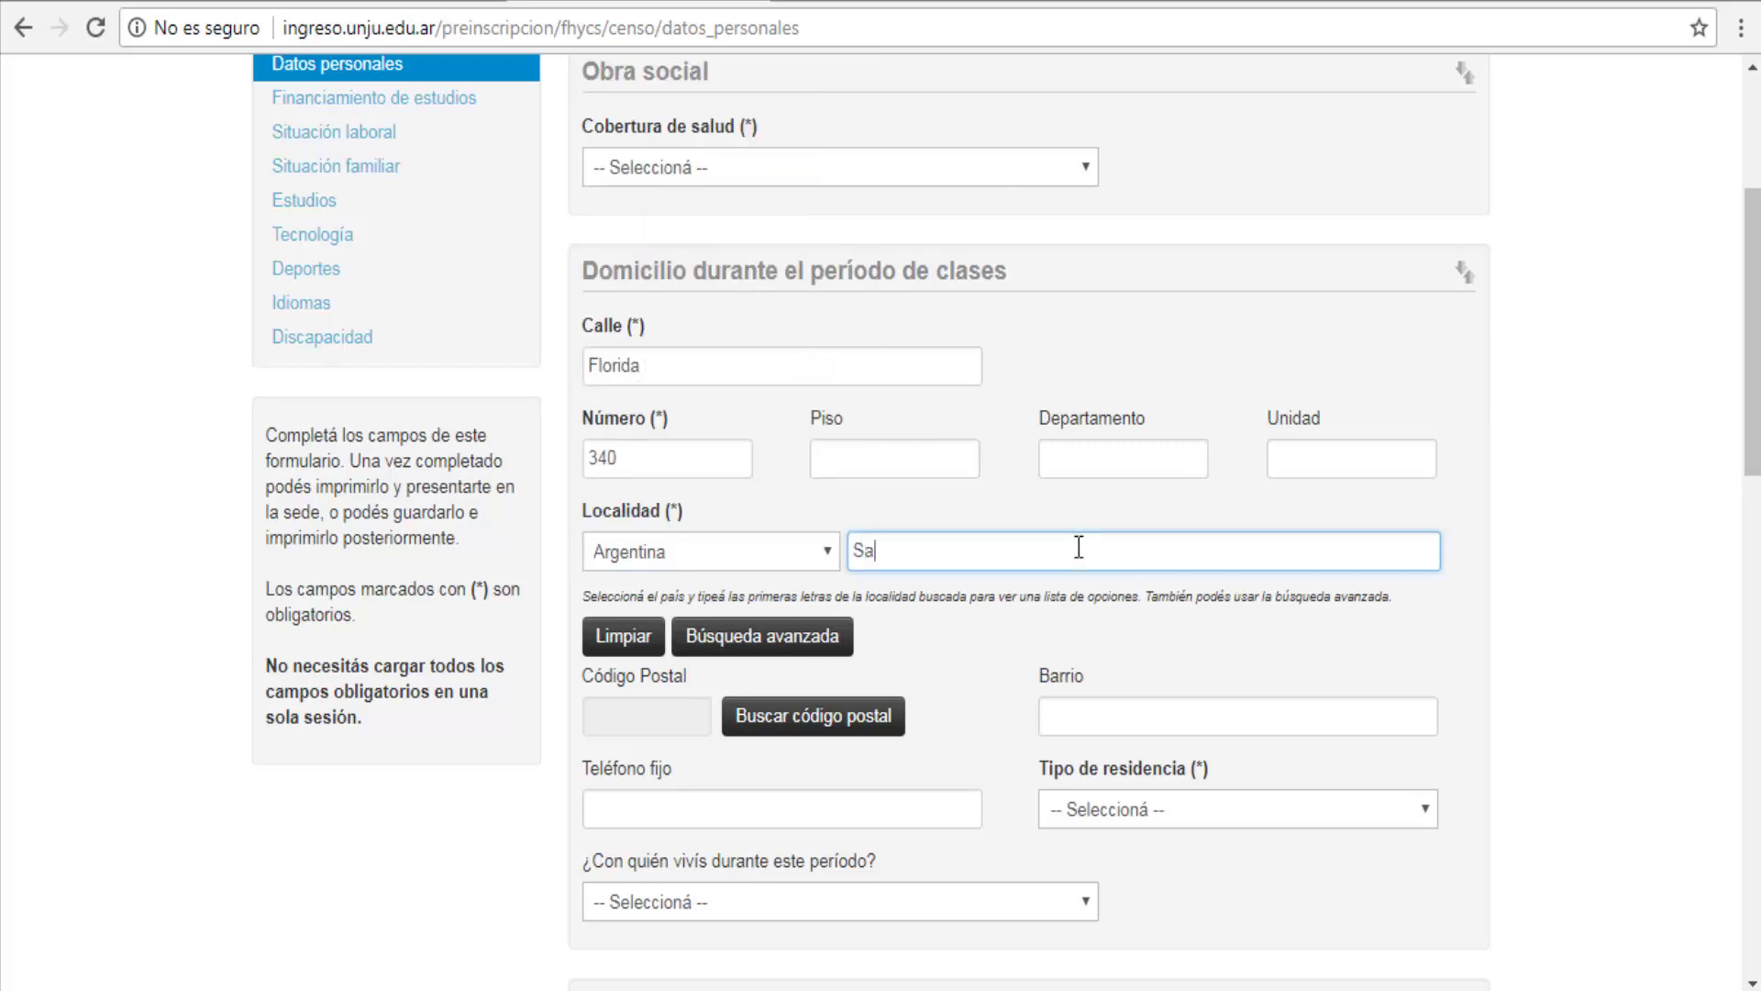
type("n Salvado")
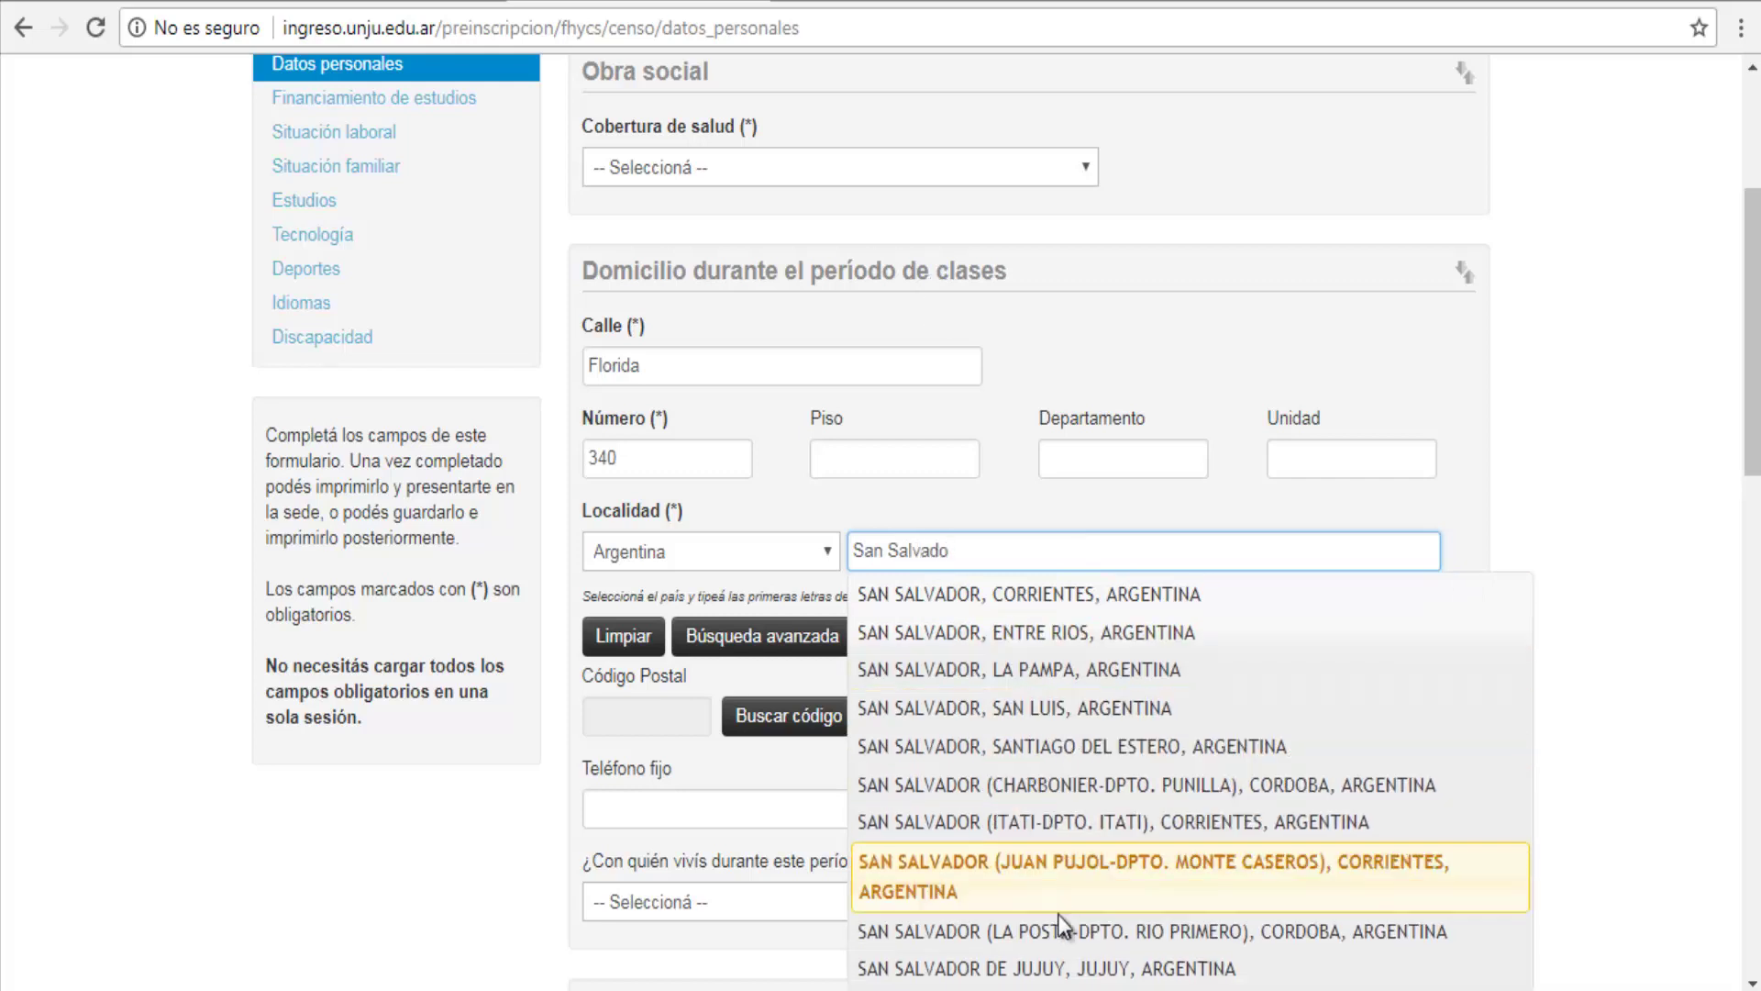
left_click(1059, 940)
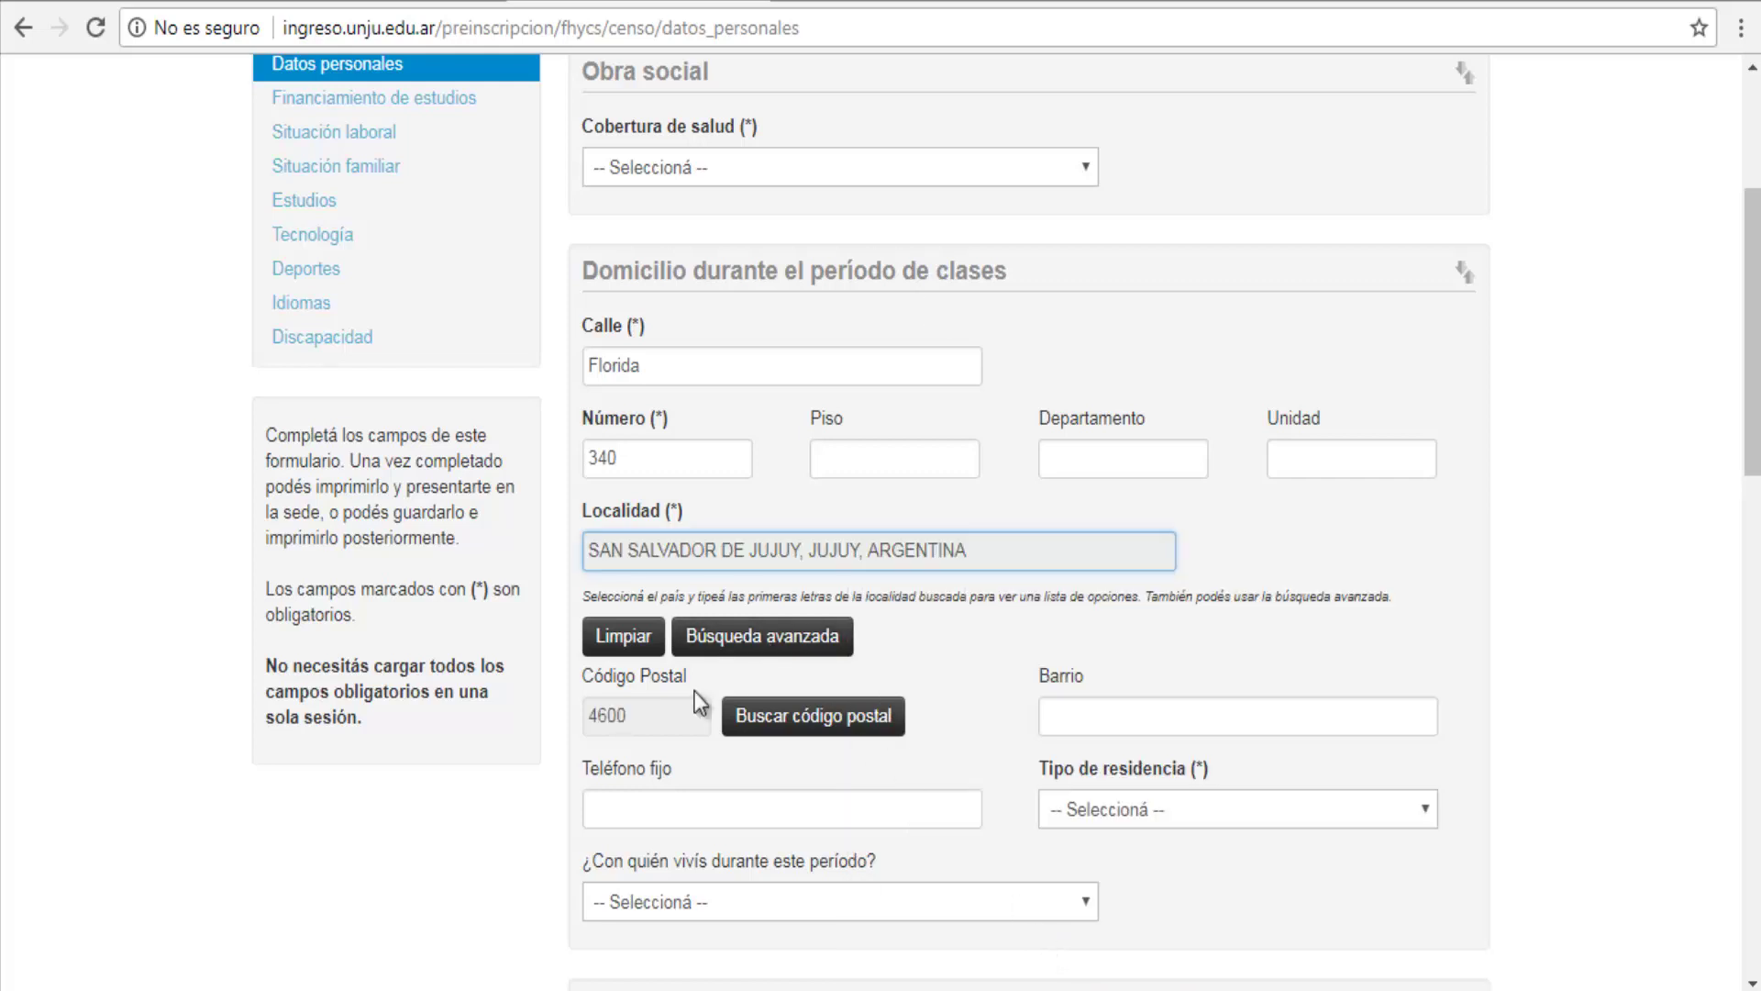
left_click(1104, 713)
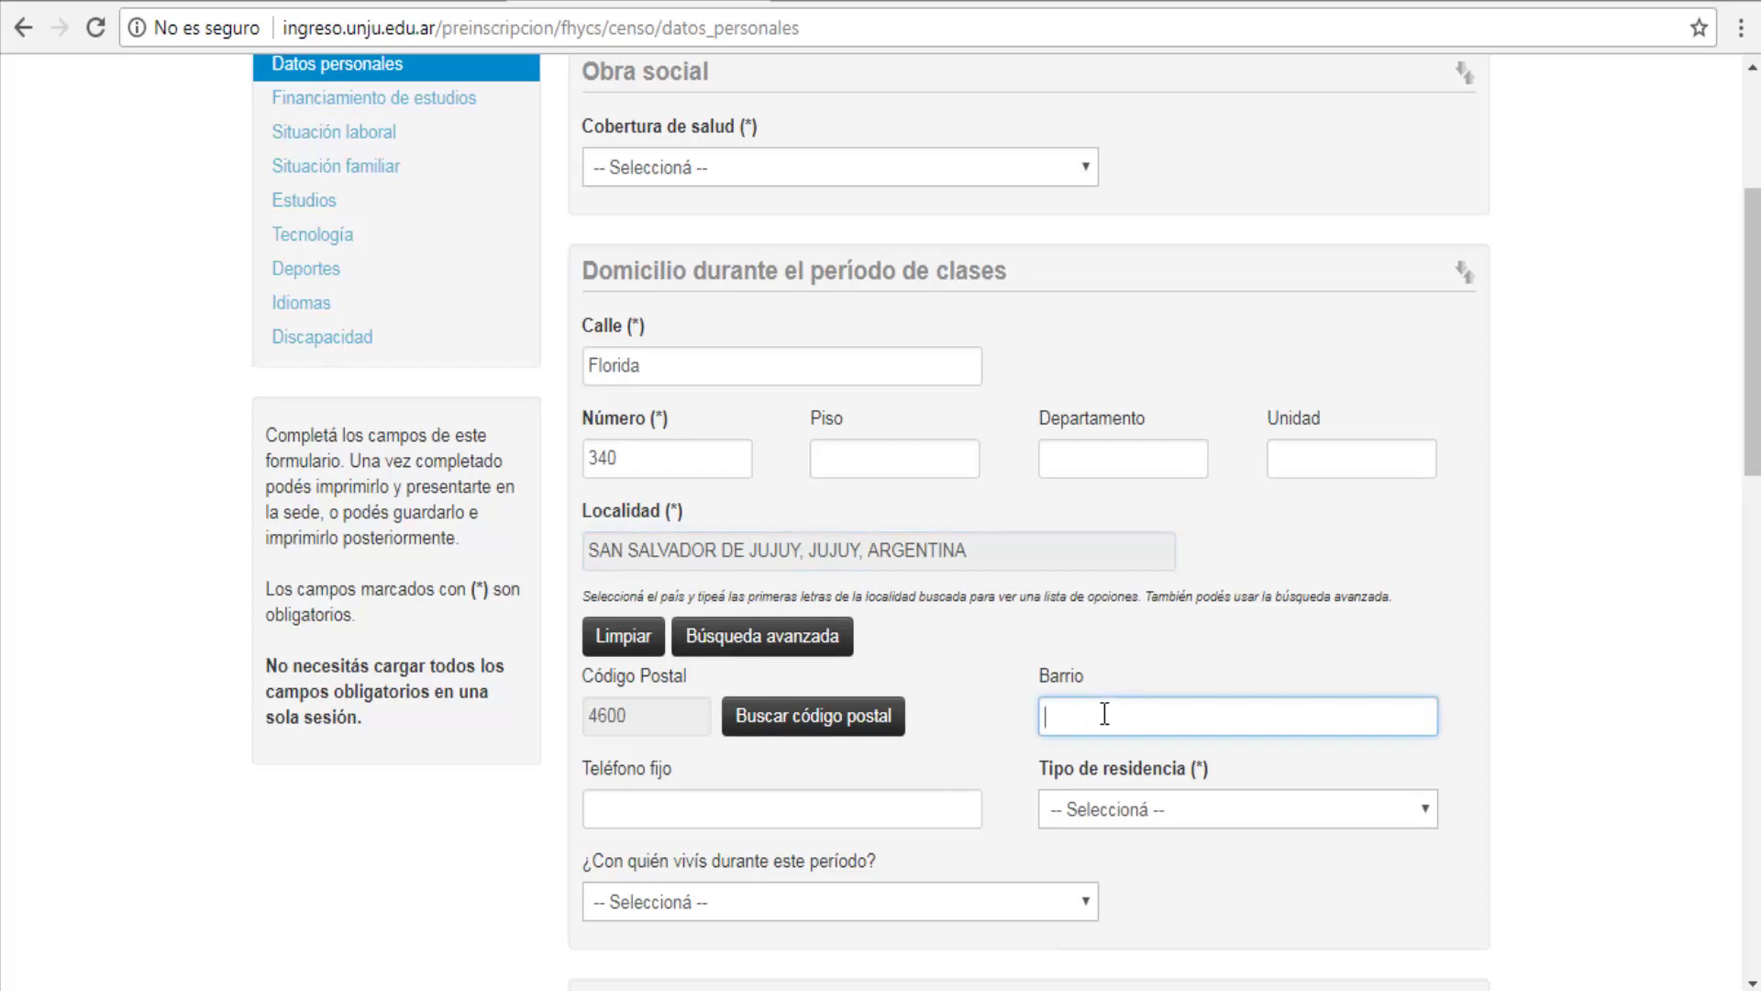
type("Mariano Moreno")
key("Return")
left_click(431, 462)
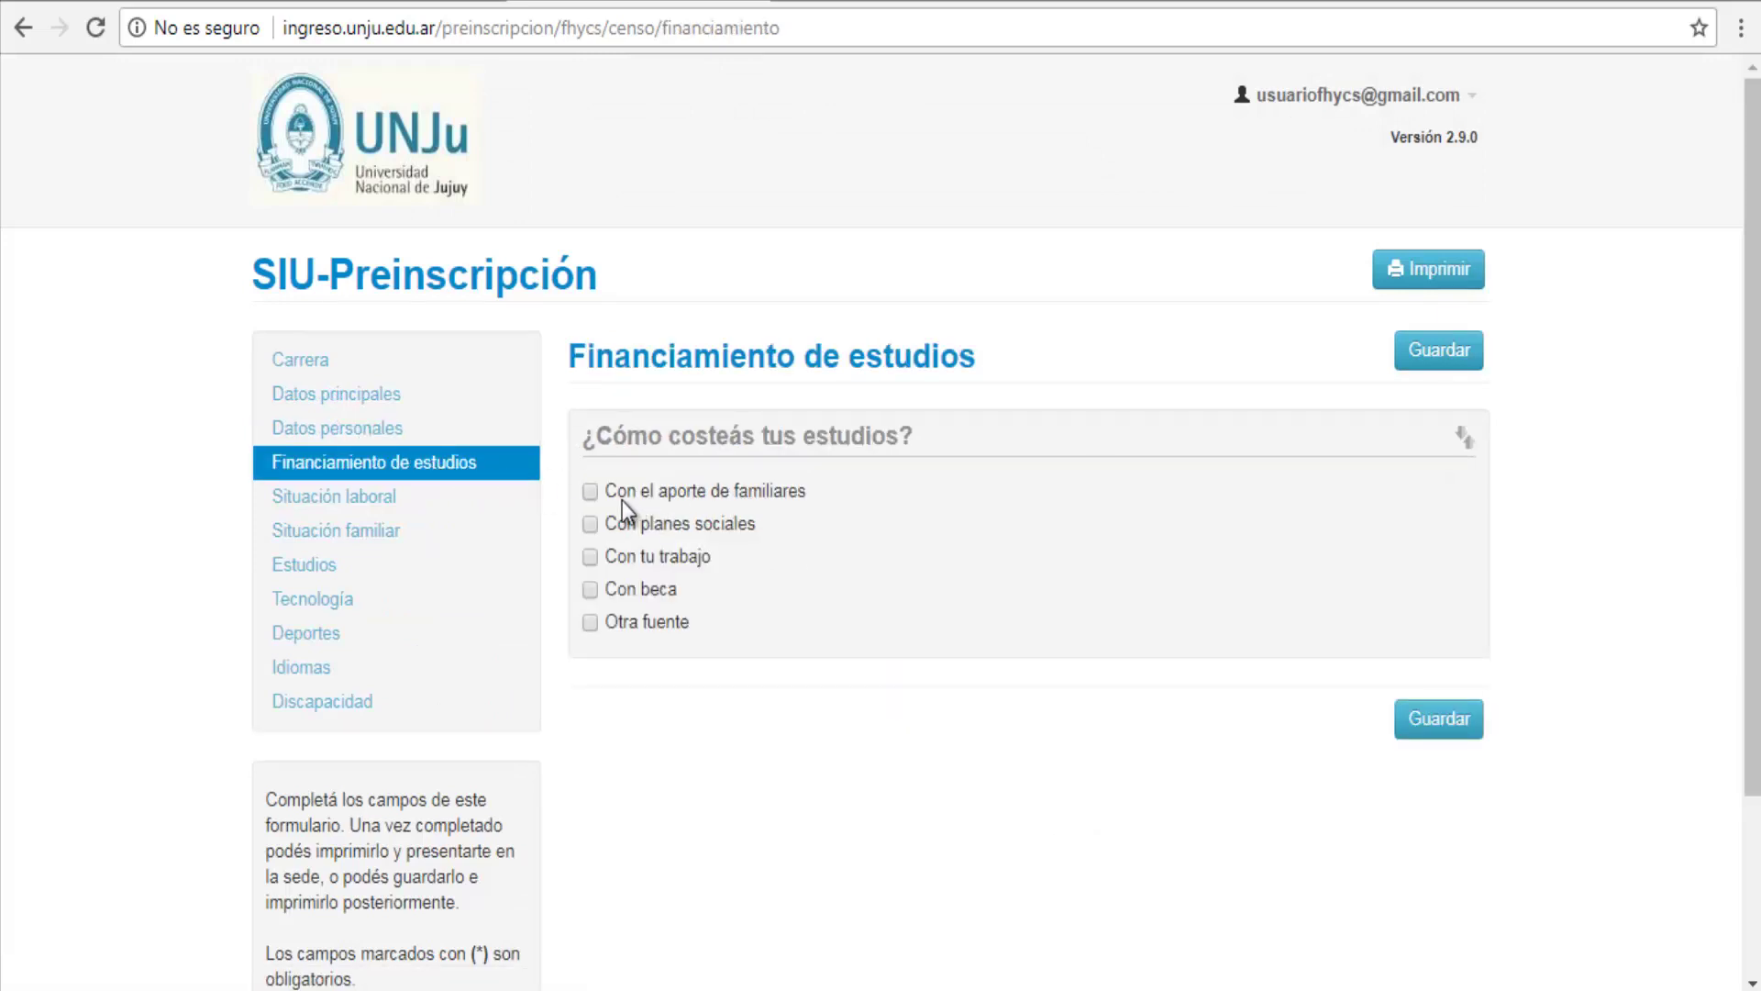
left_click(1431, 721)
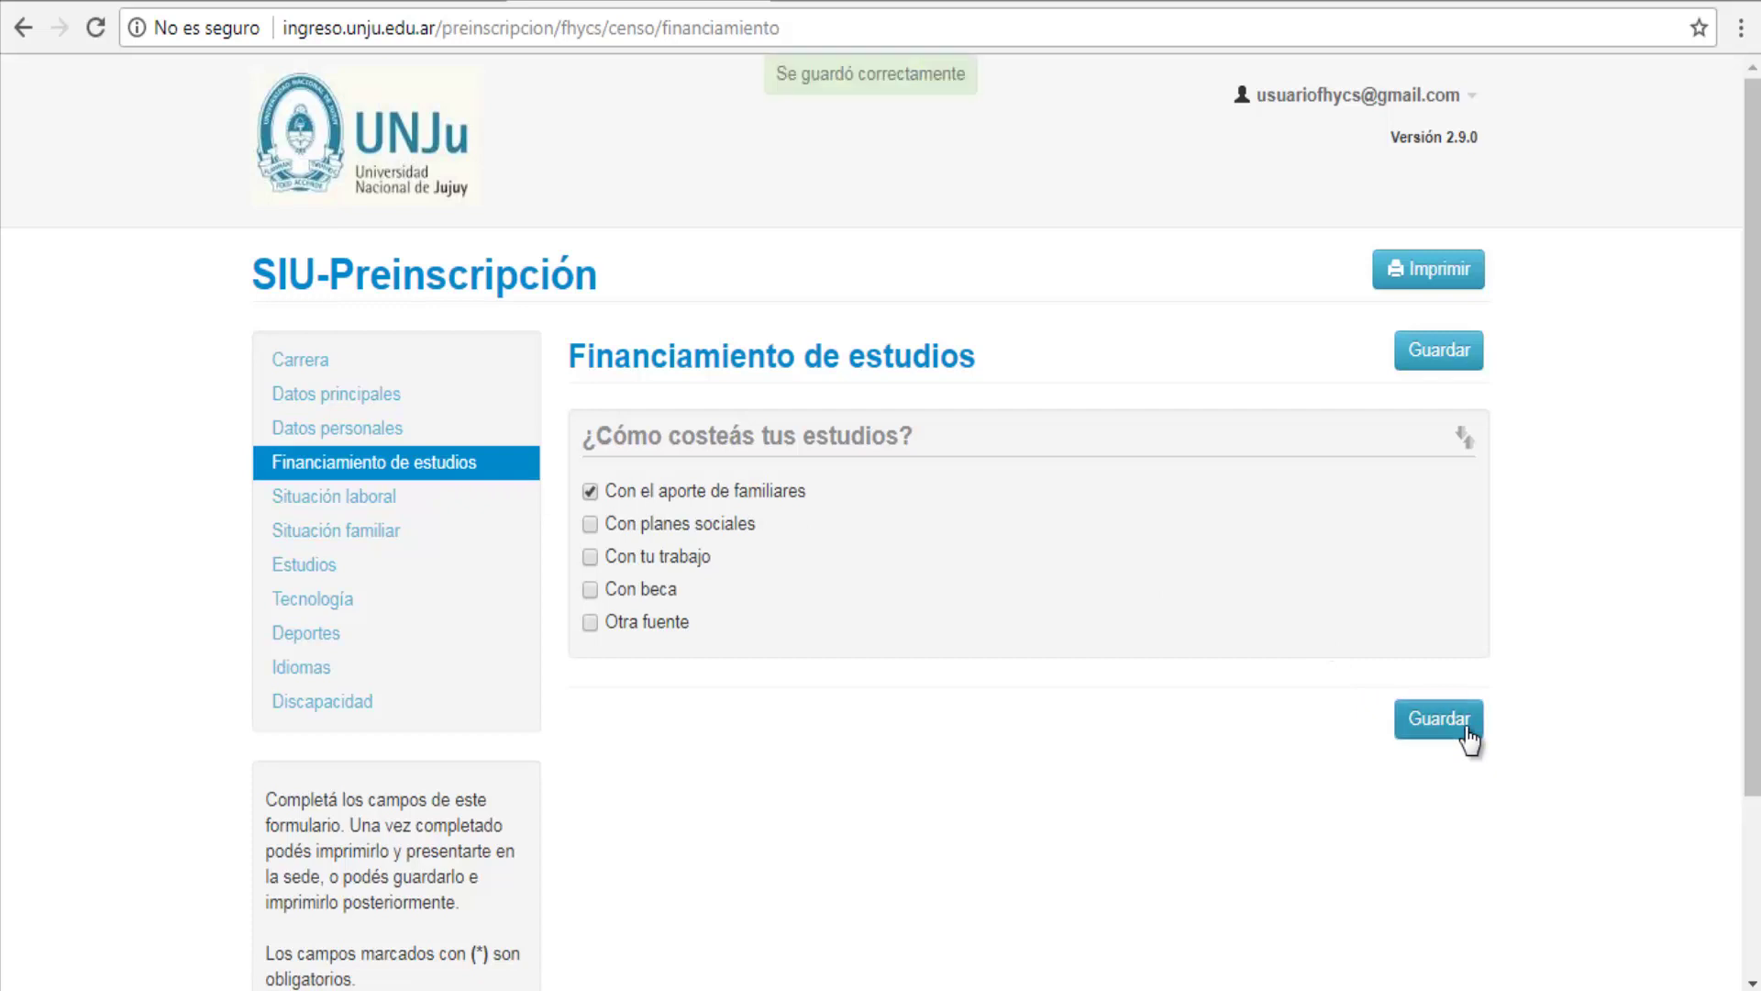
Step: Save Situación laboral with activity condition 'No trabajaste y no buscaste trabajo'
left_click(360, 501)
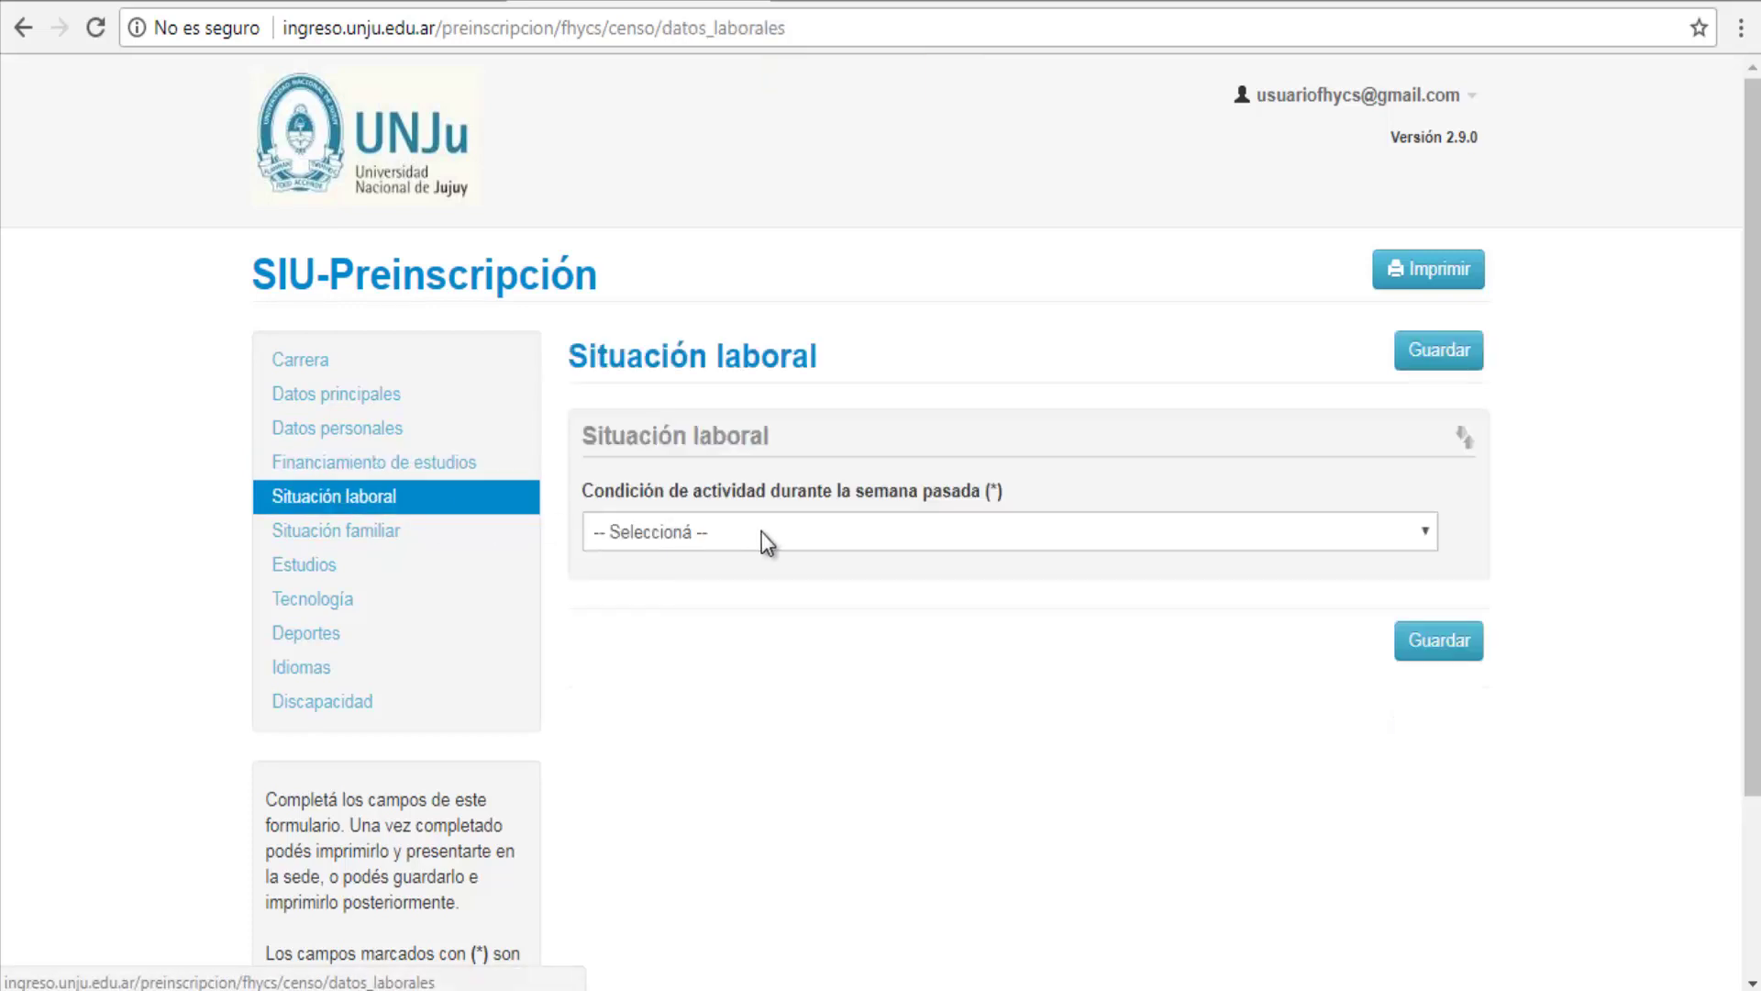
left_click(761, 532)
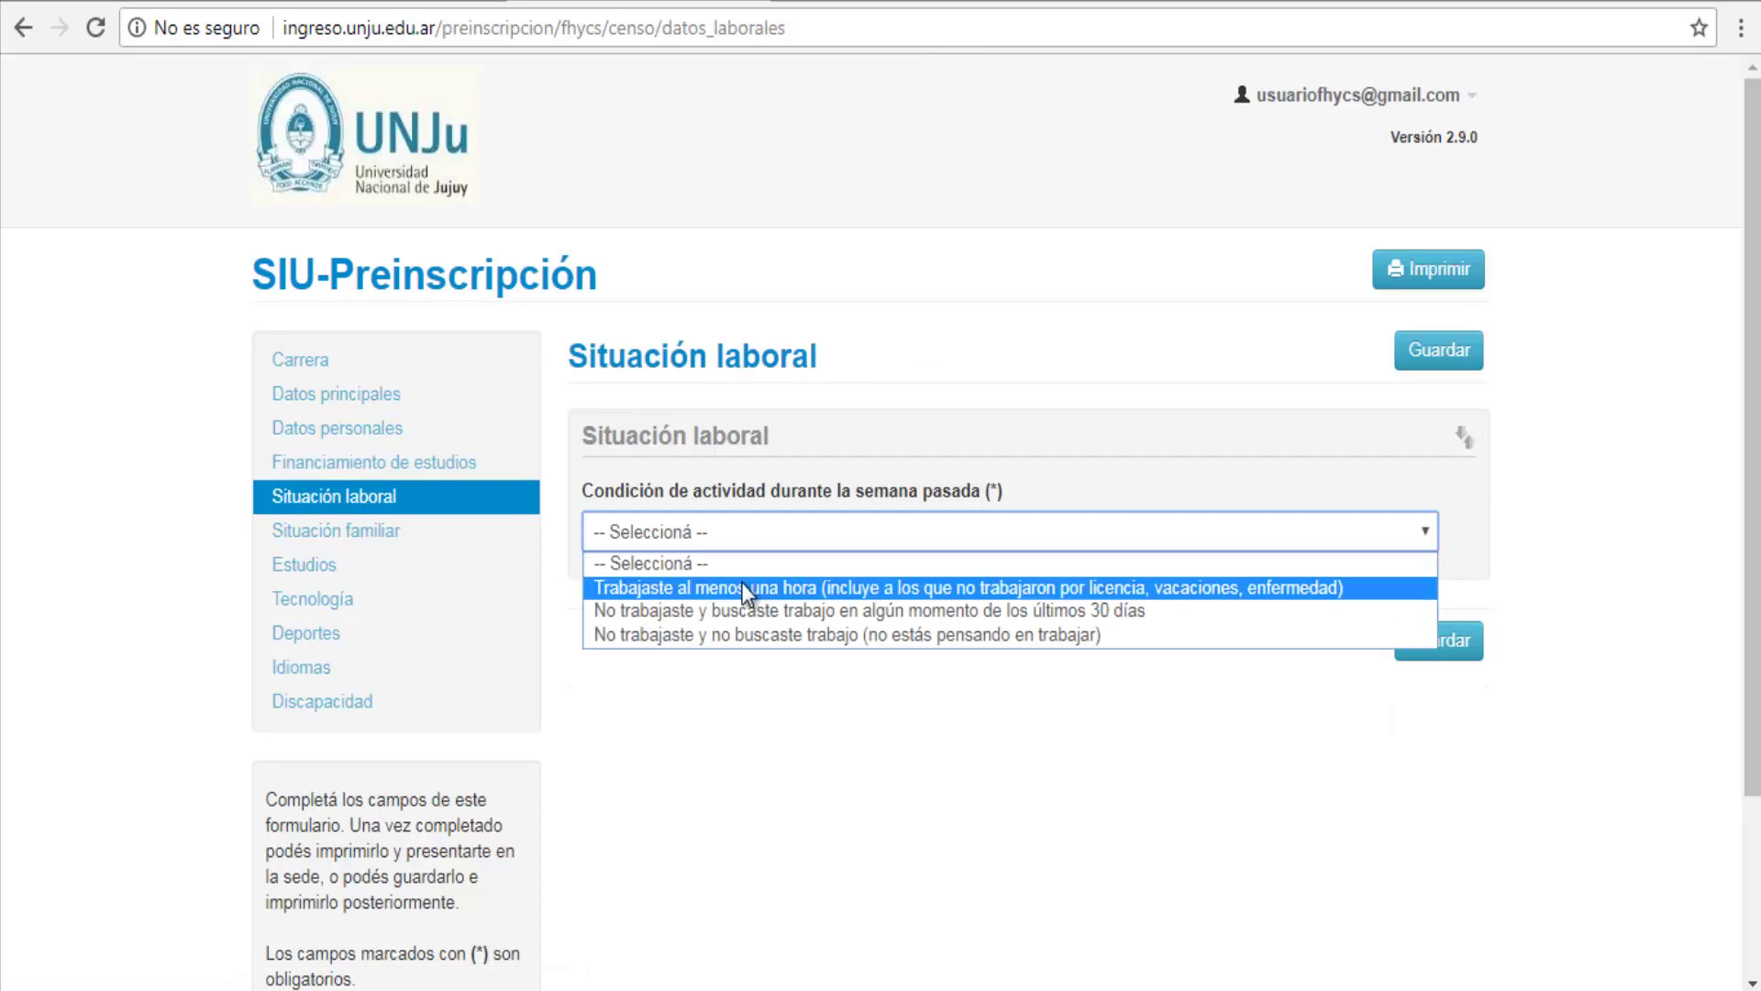
left_click(742, 640)
left_click(1428, 654)
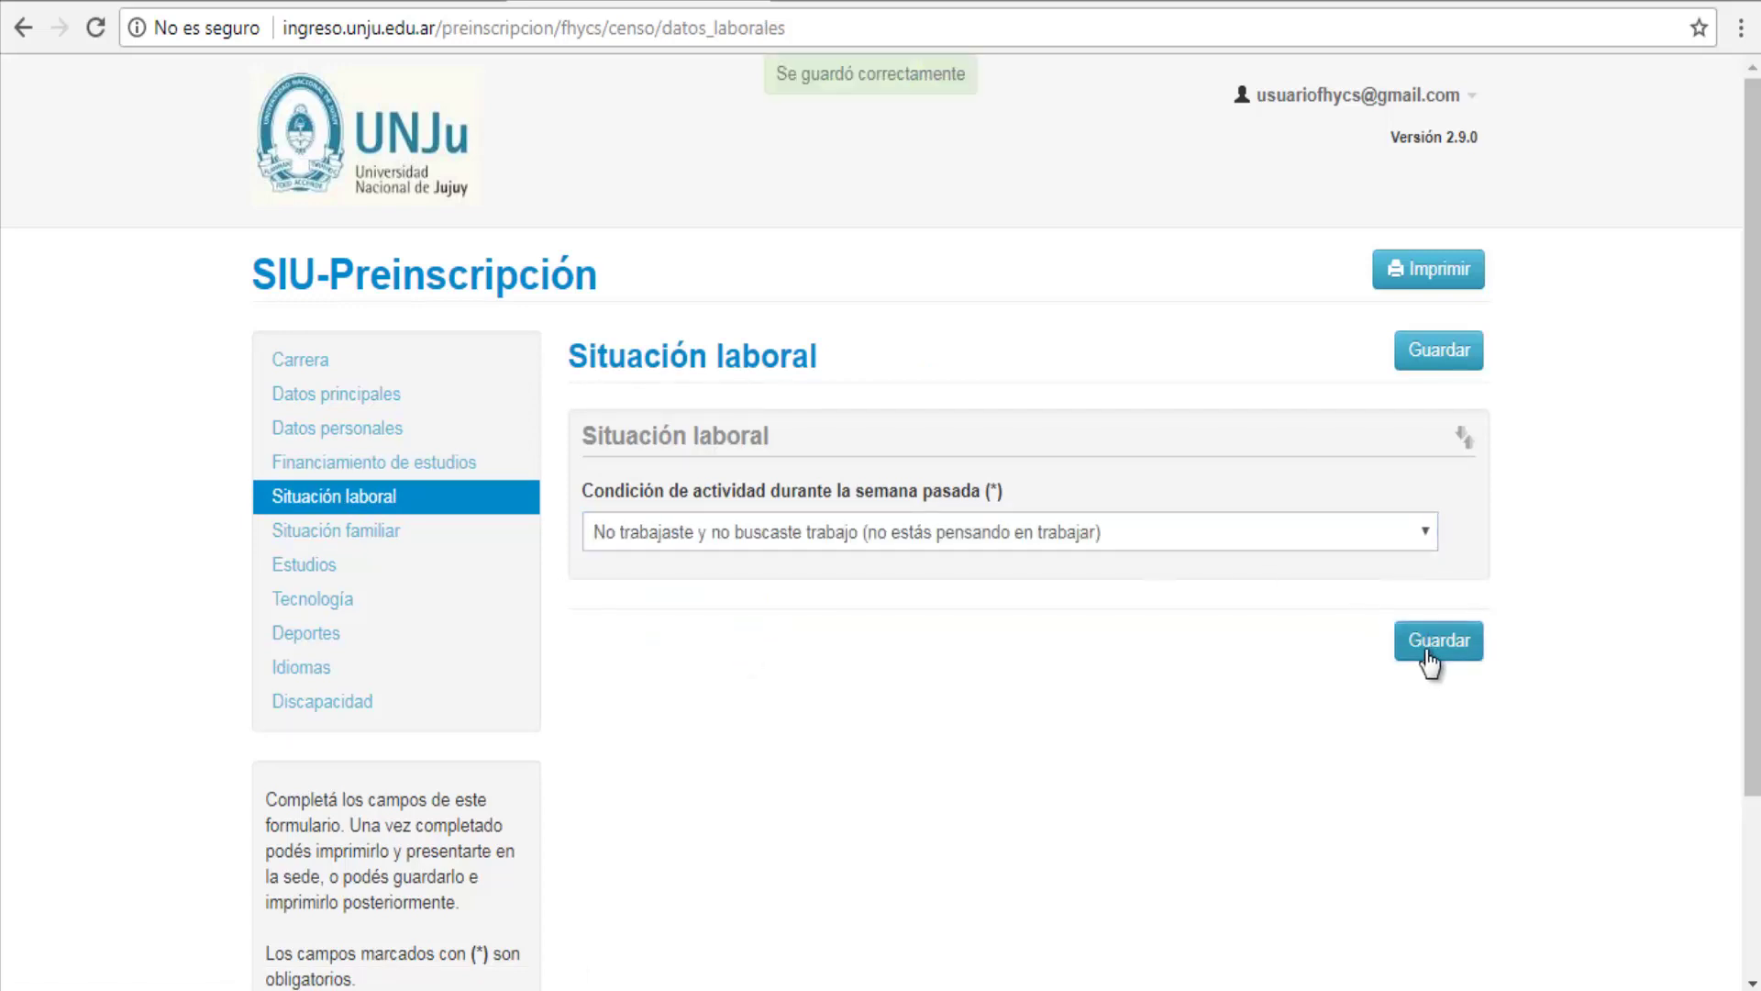
Step: Review the Situación familiar and Estudios sections of the form
left_click(317, 533)
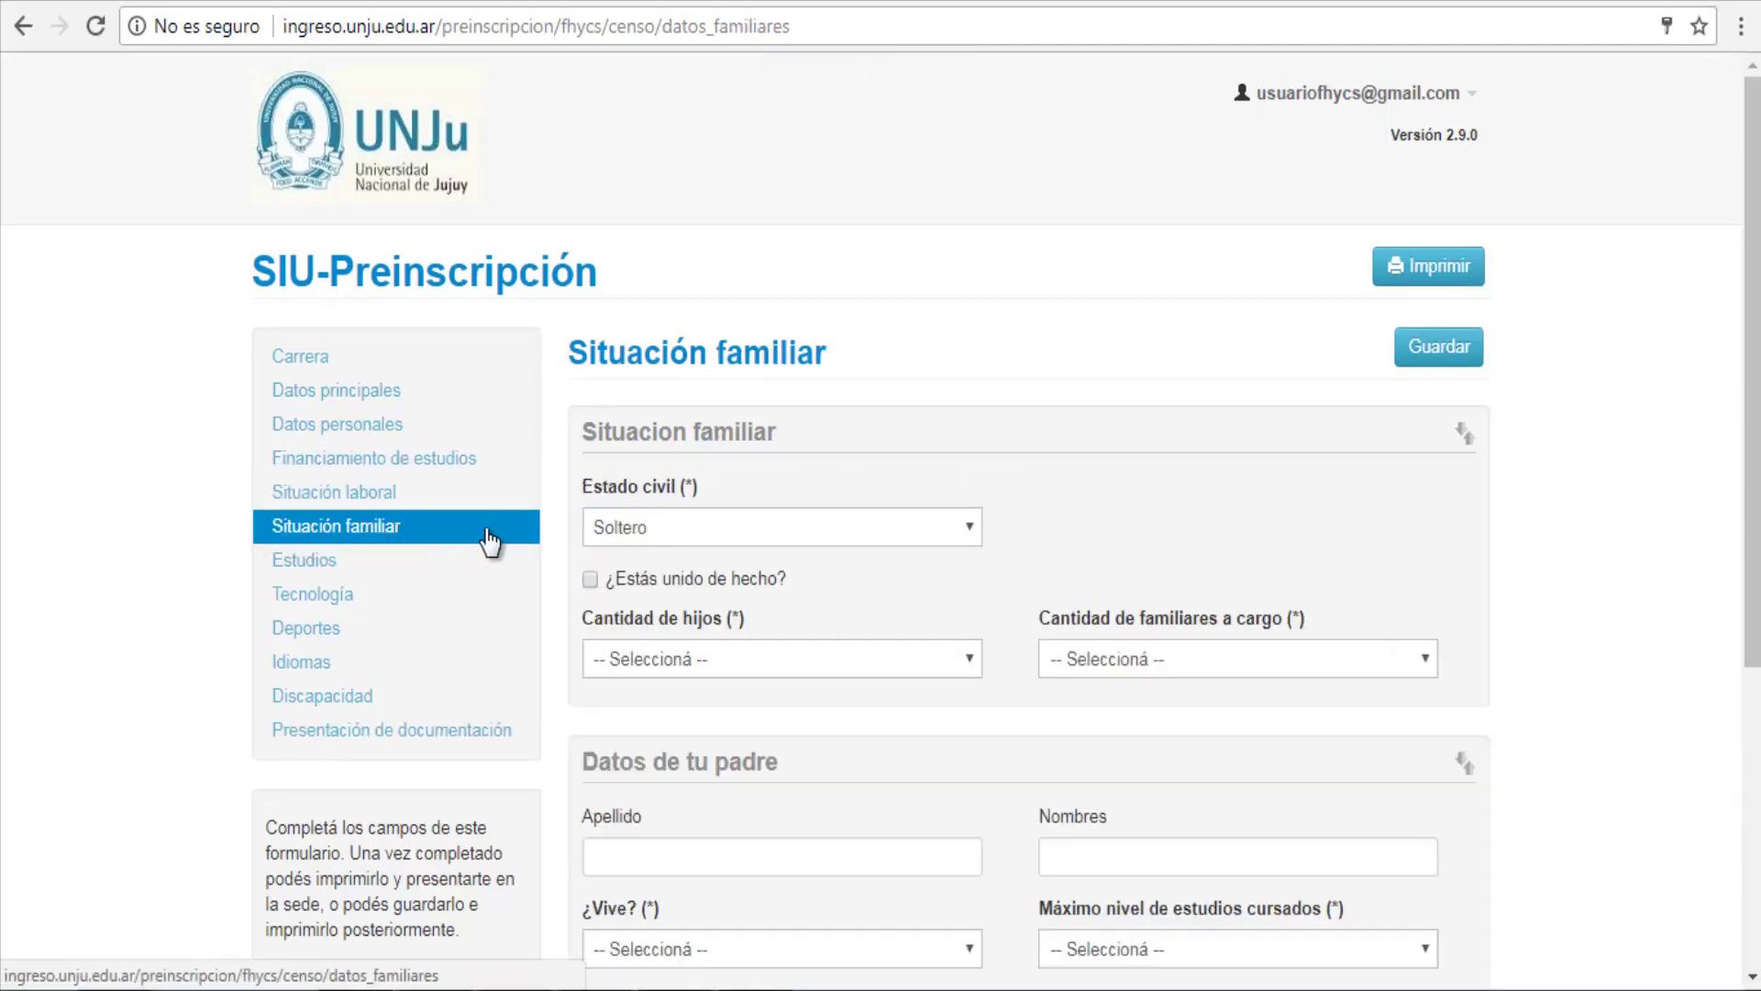
scroll(939, 581, "down", 5)
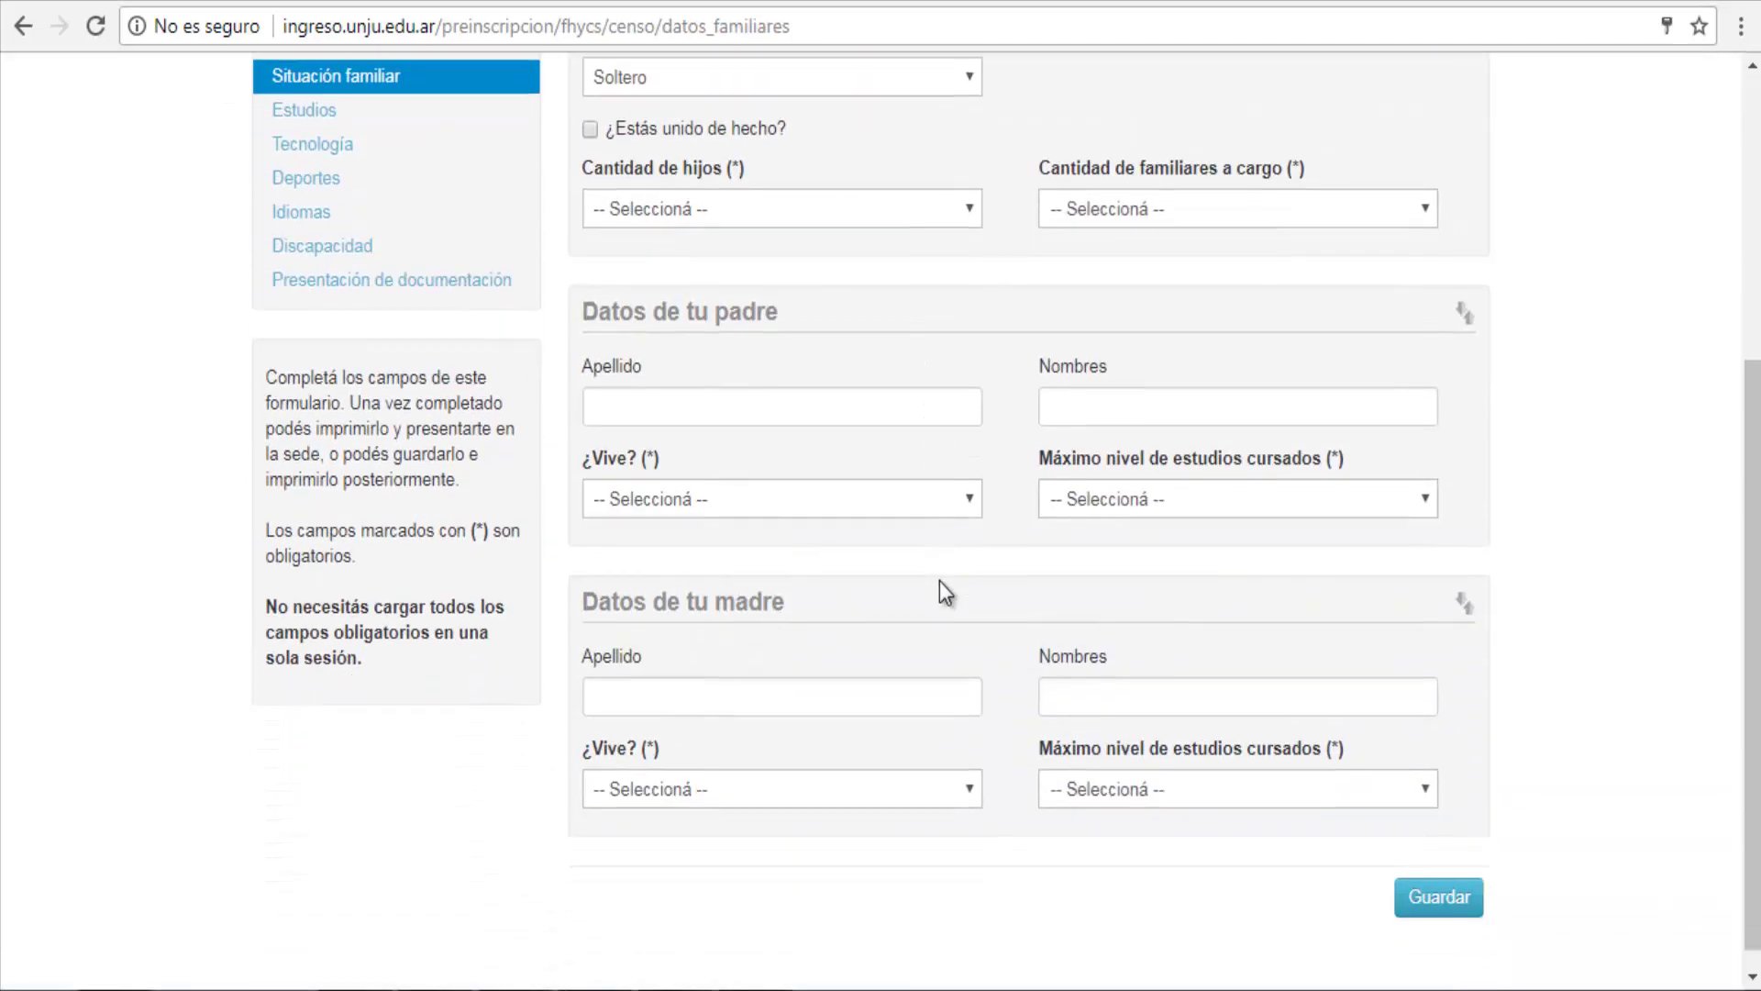
scroll(939, 581, "up", 5)
left_click(393, 567)
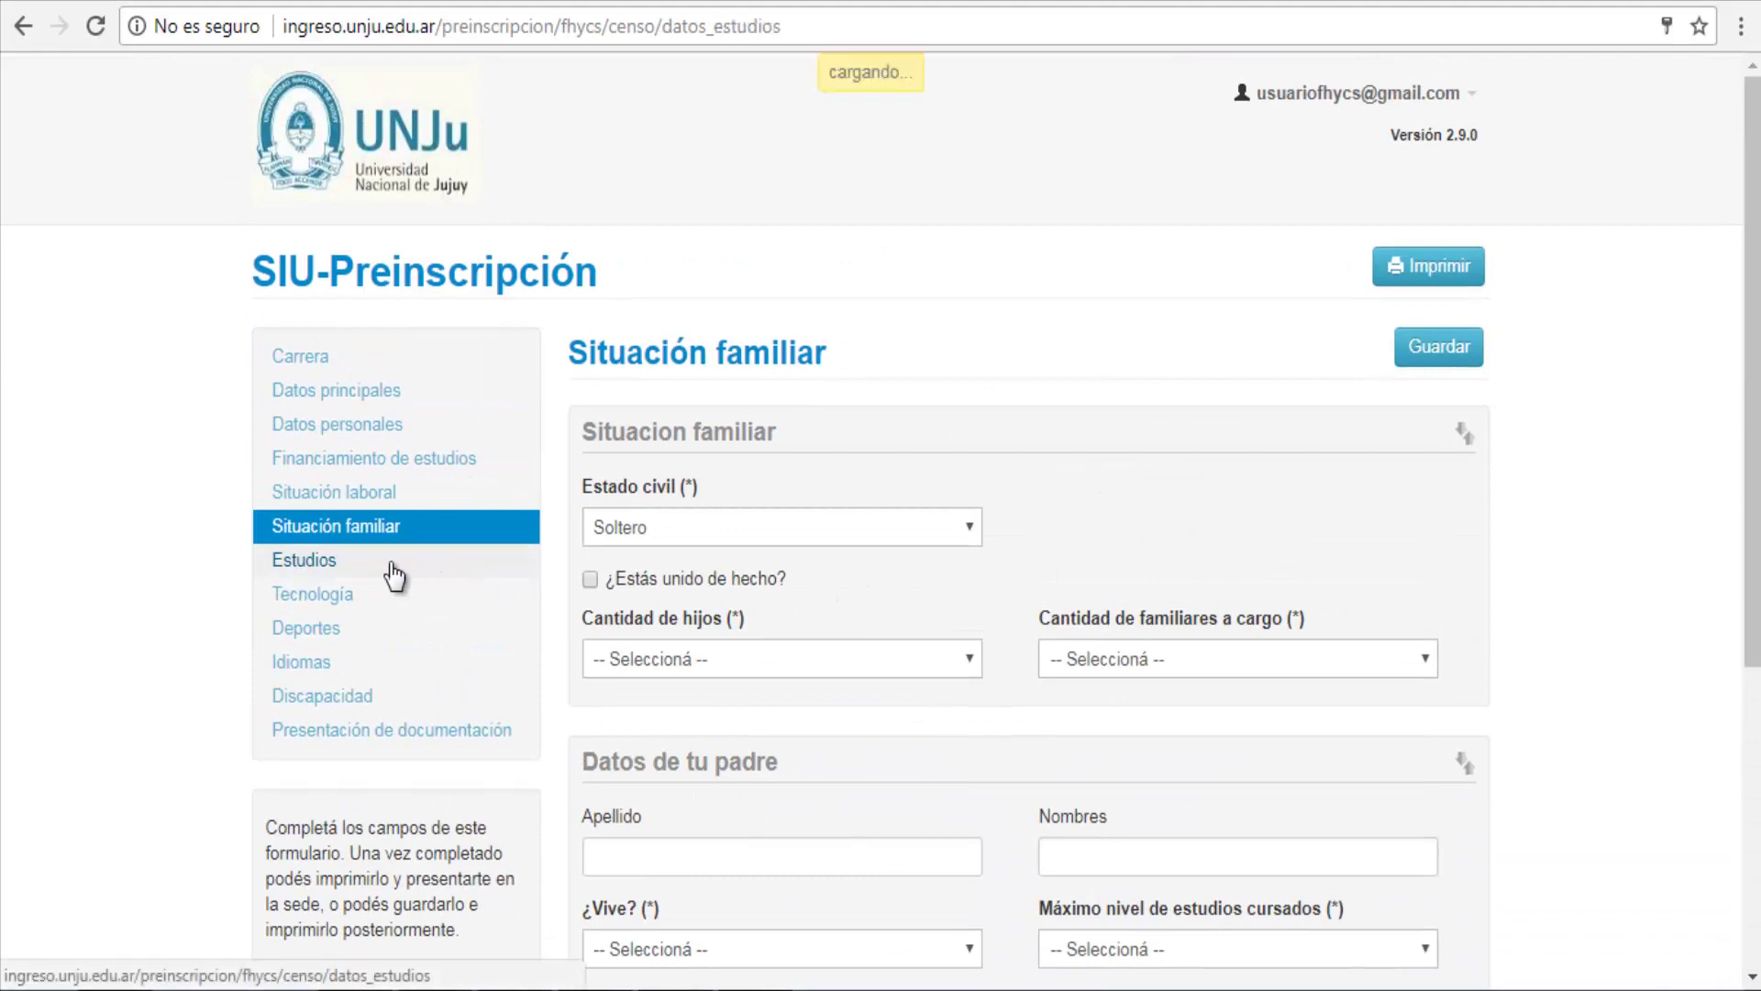
scroll(743, 566, "down", 2)
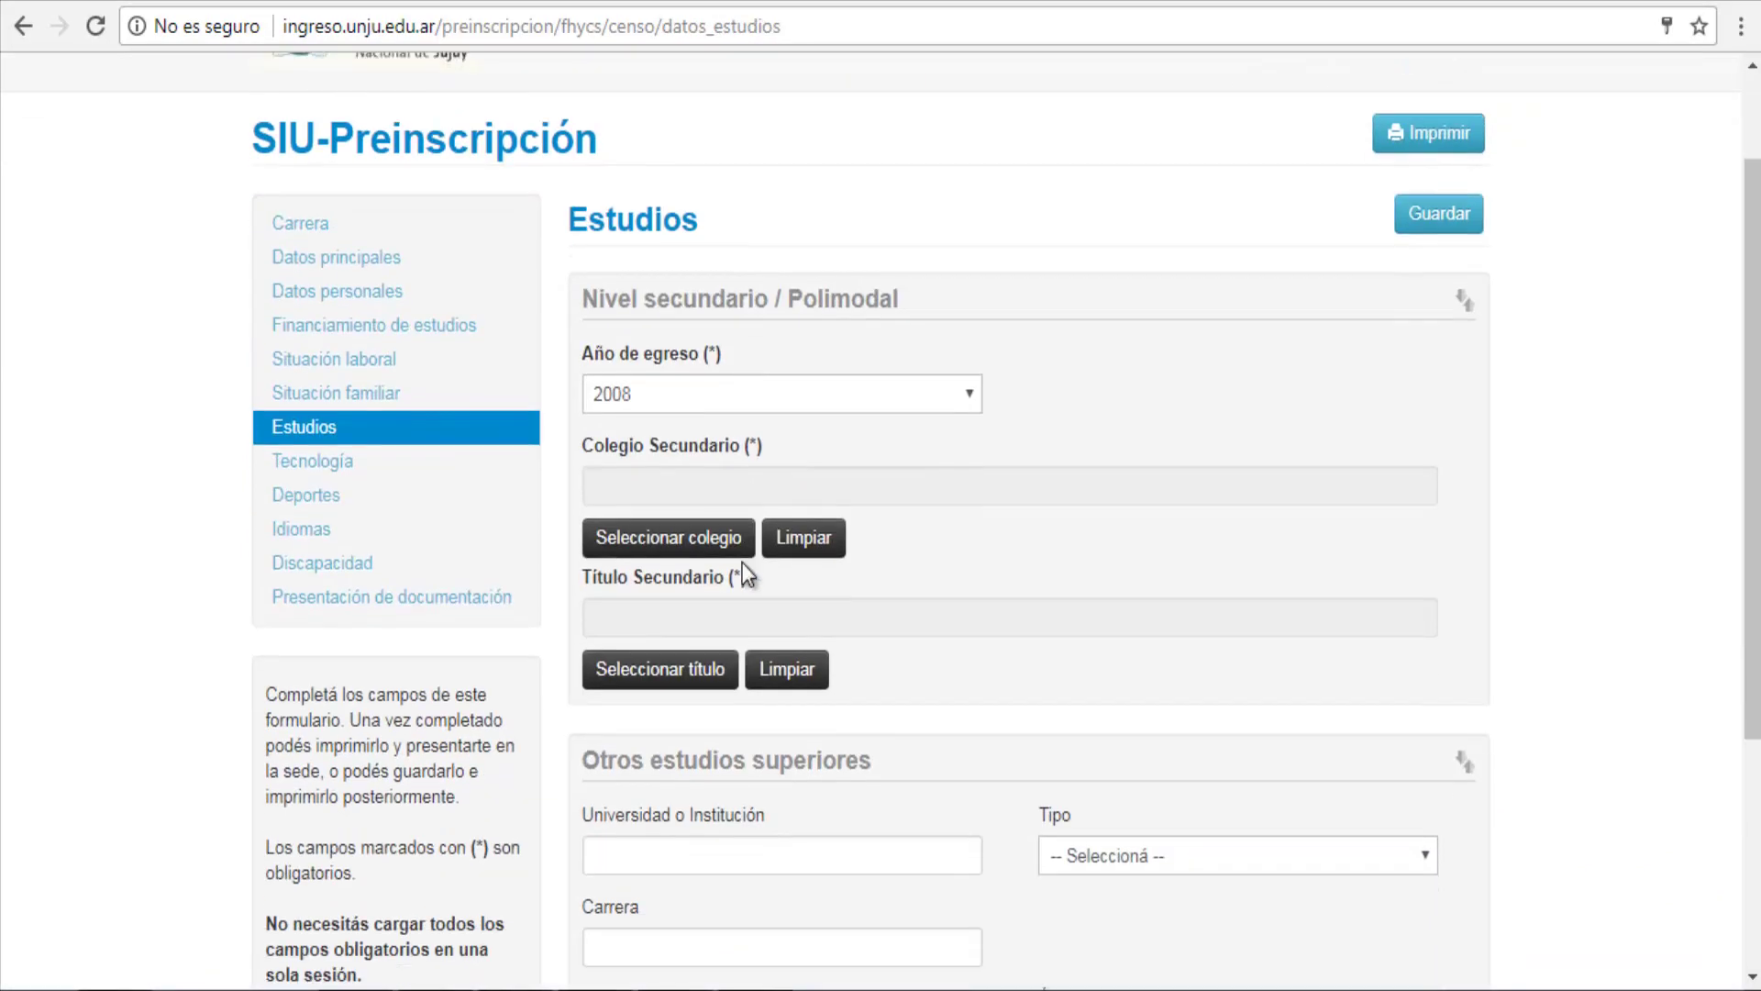
scroll(741, 563, "down", 4)
scroll(743, 563, "up", 6)
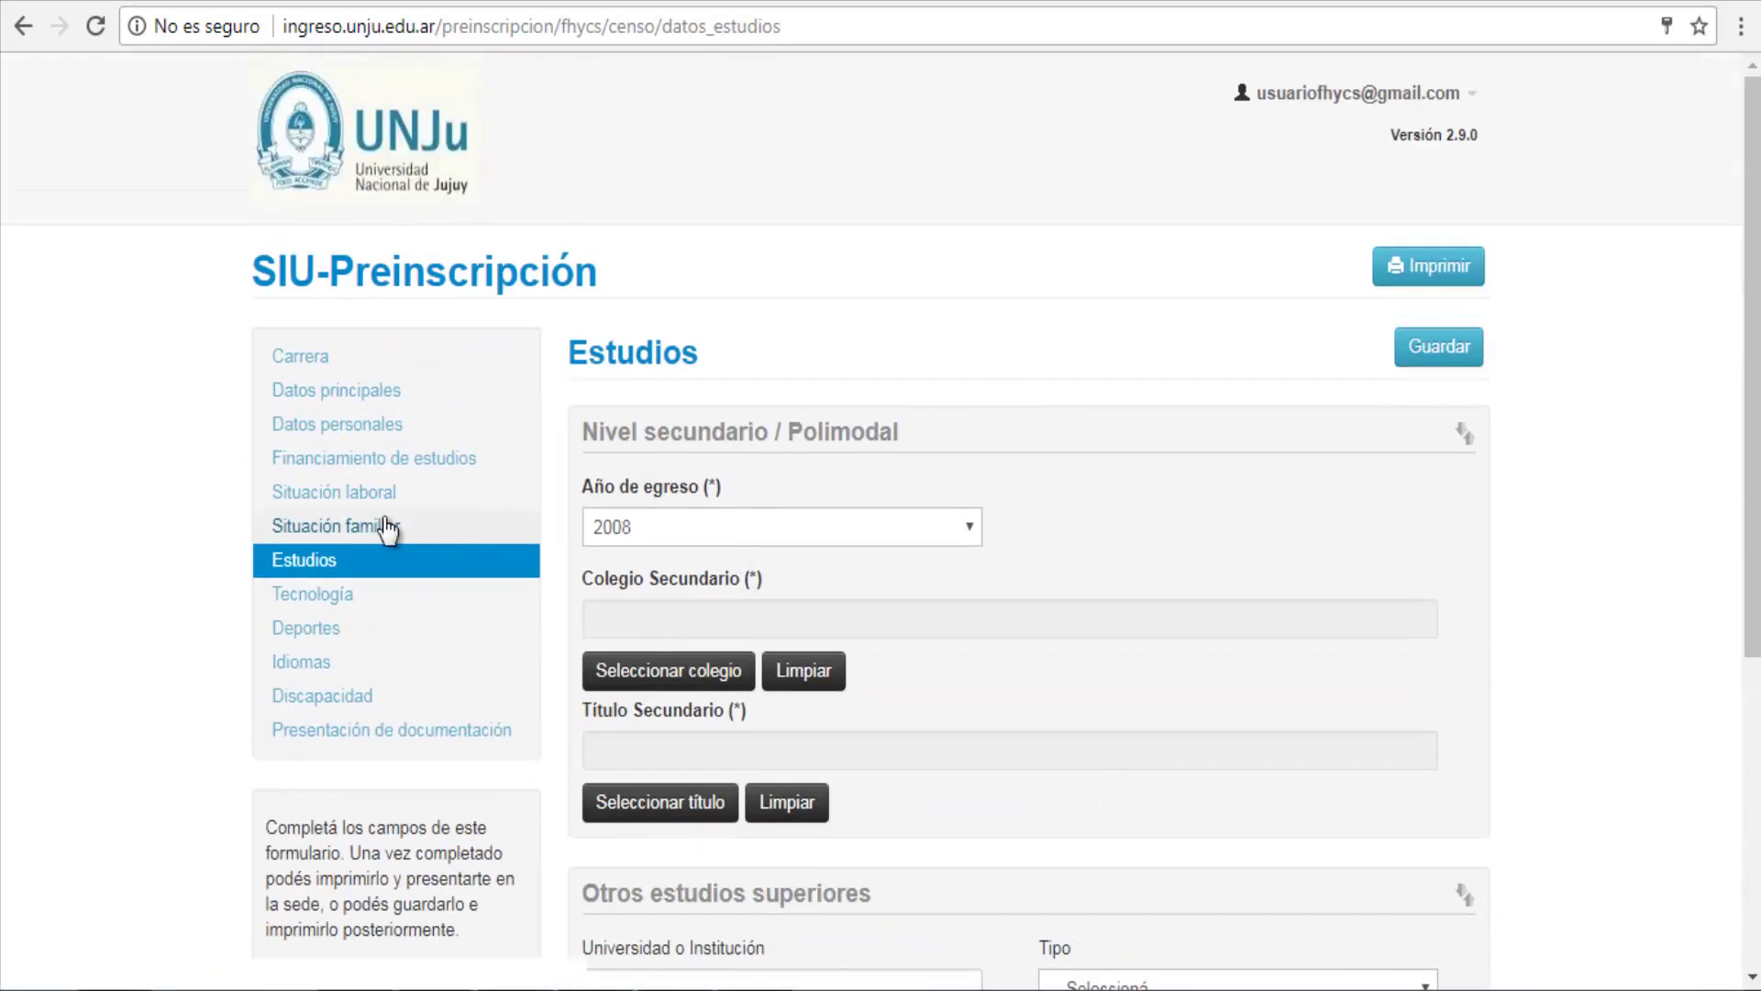
Step: Review Tecnología, then move through Deportes and Idiomas to the Discapacidad section
left_click(354, 596)
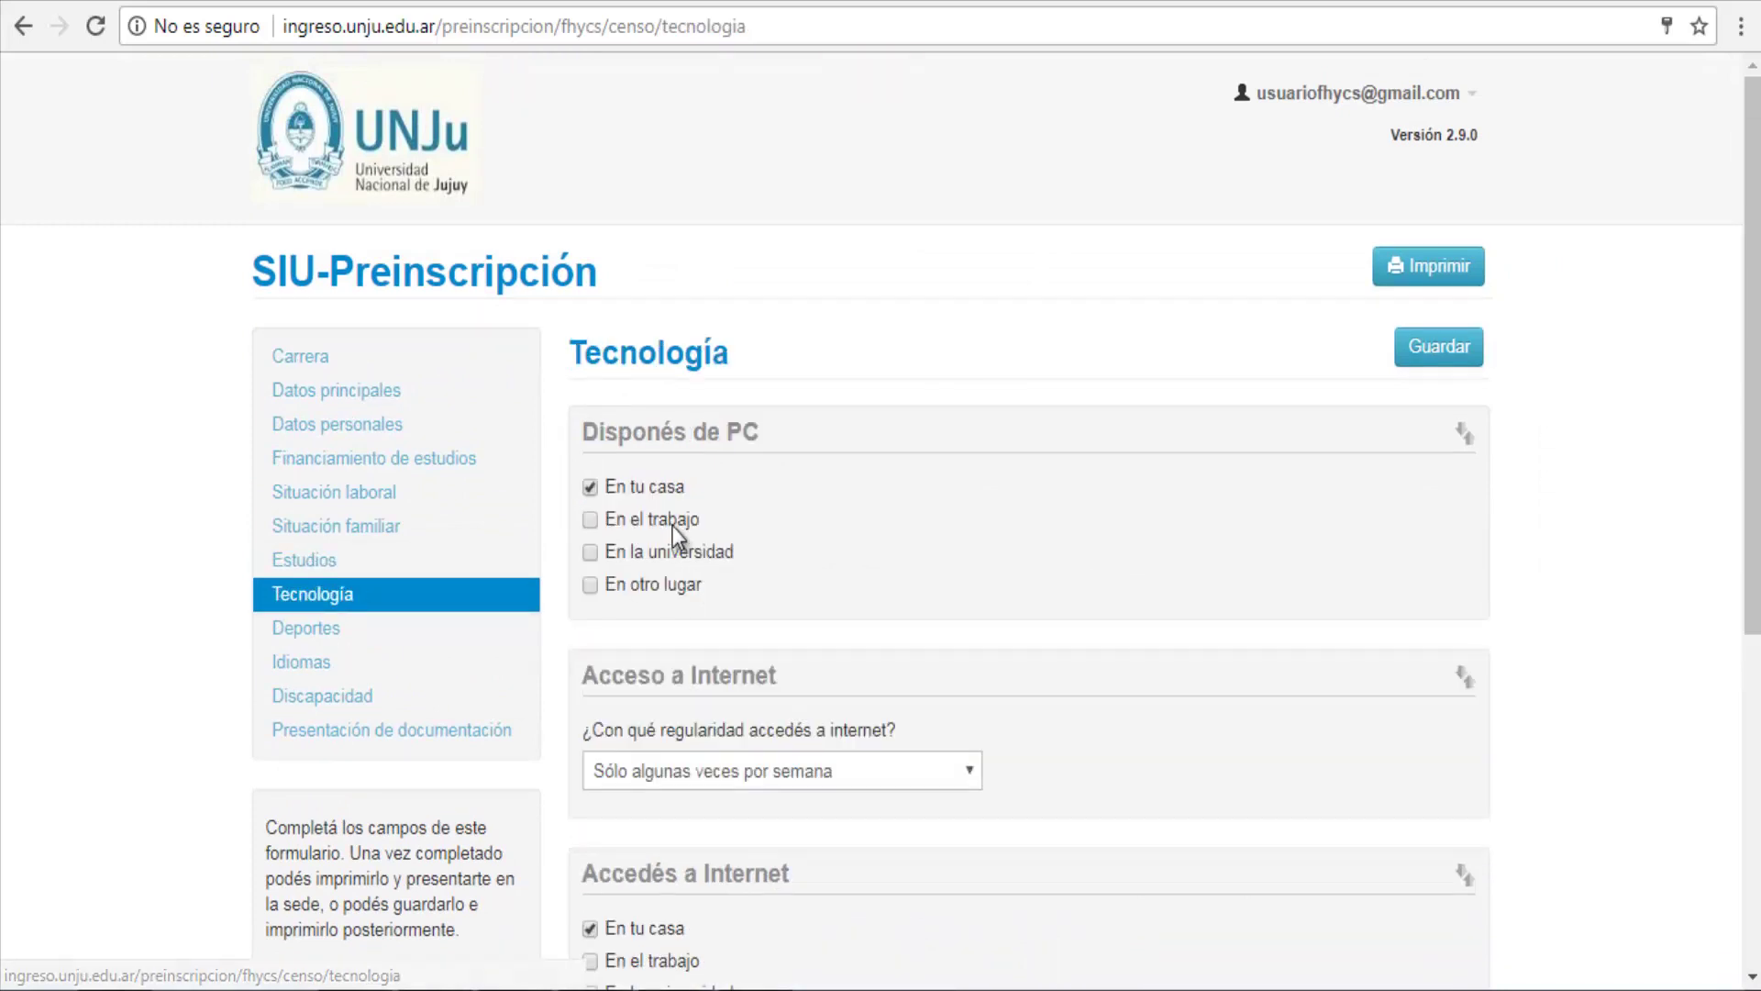
scroll(672, 526, "down", 6)
scroll(670, 524, "up", 6)
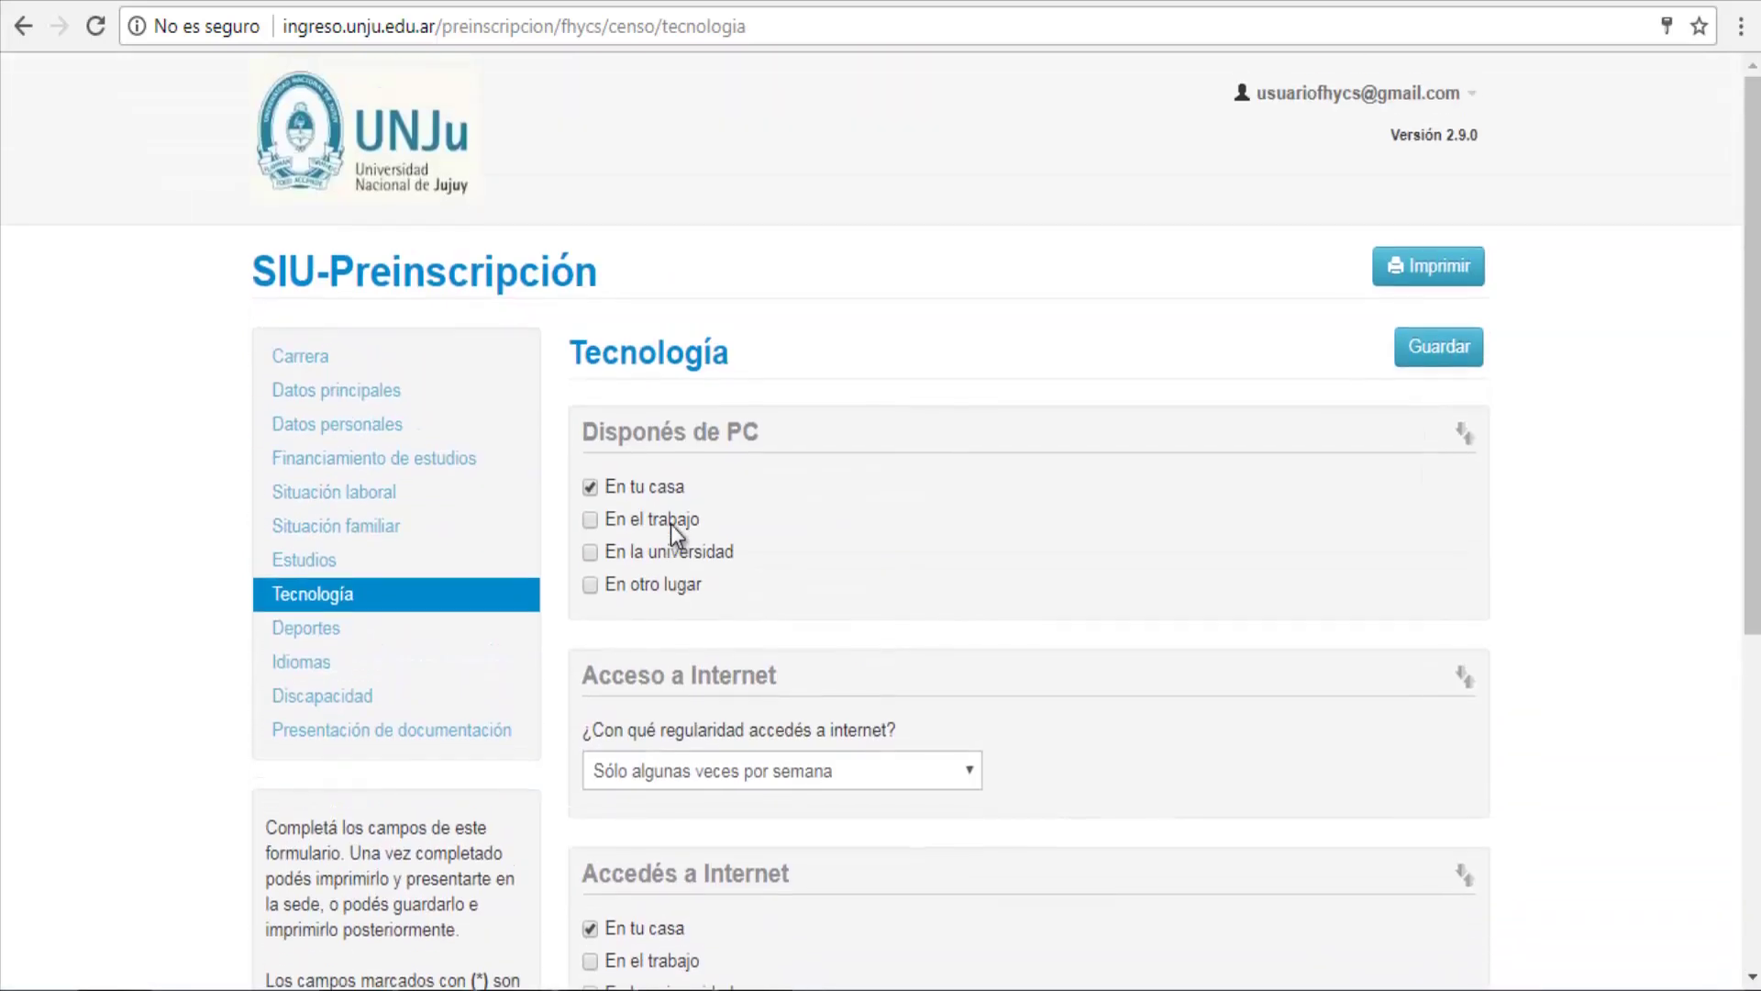
left_click(359, 635)
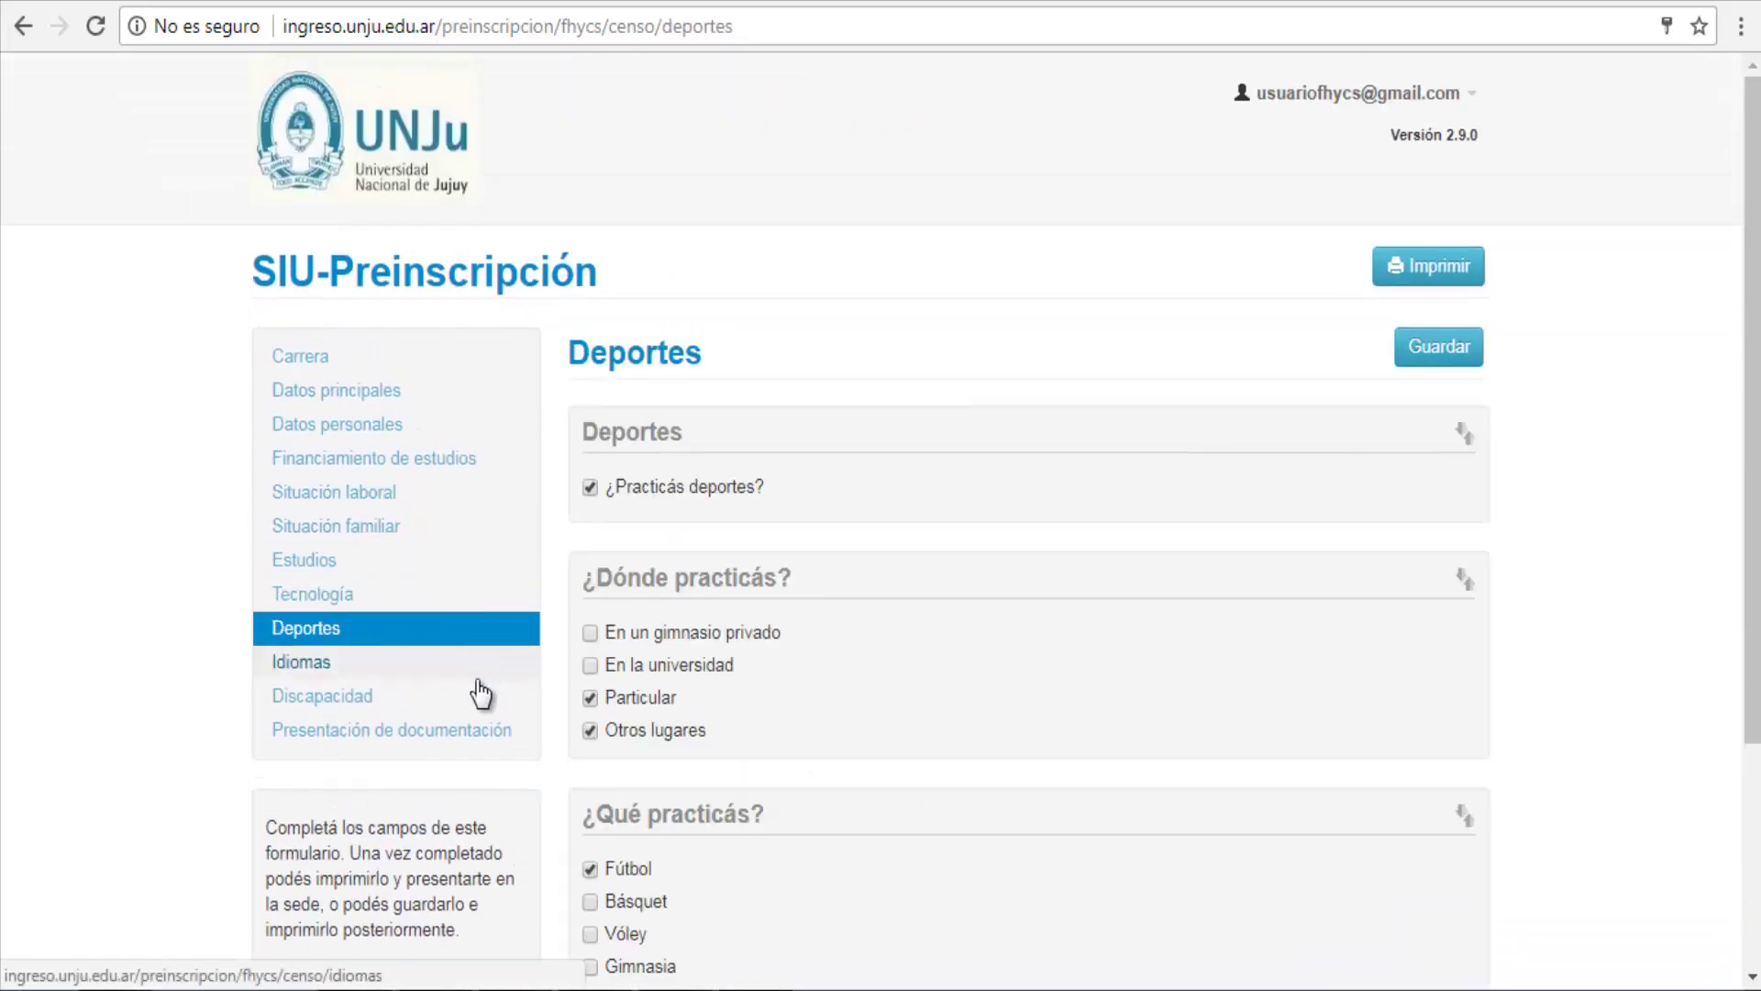
left_click(402, 664)
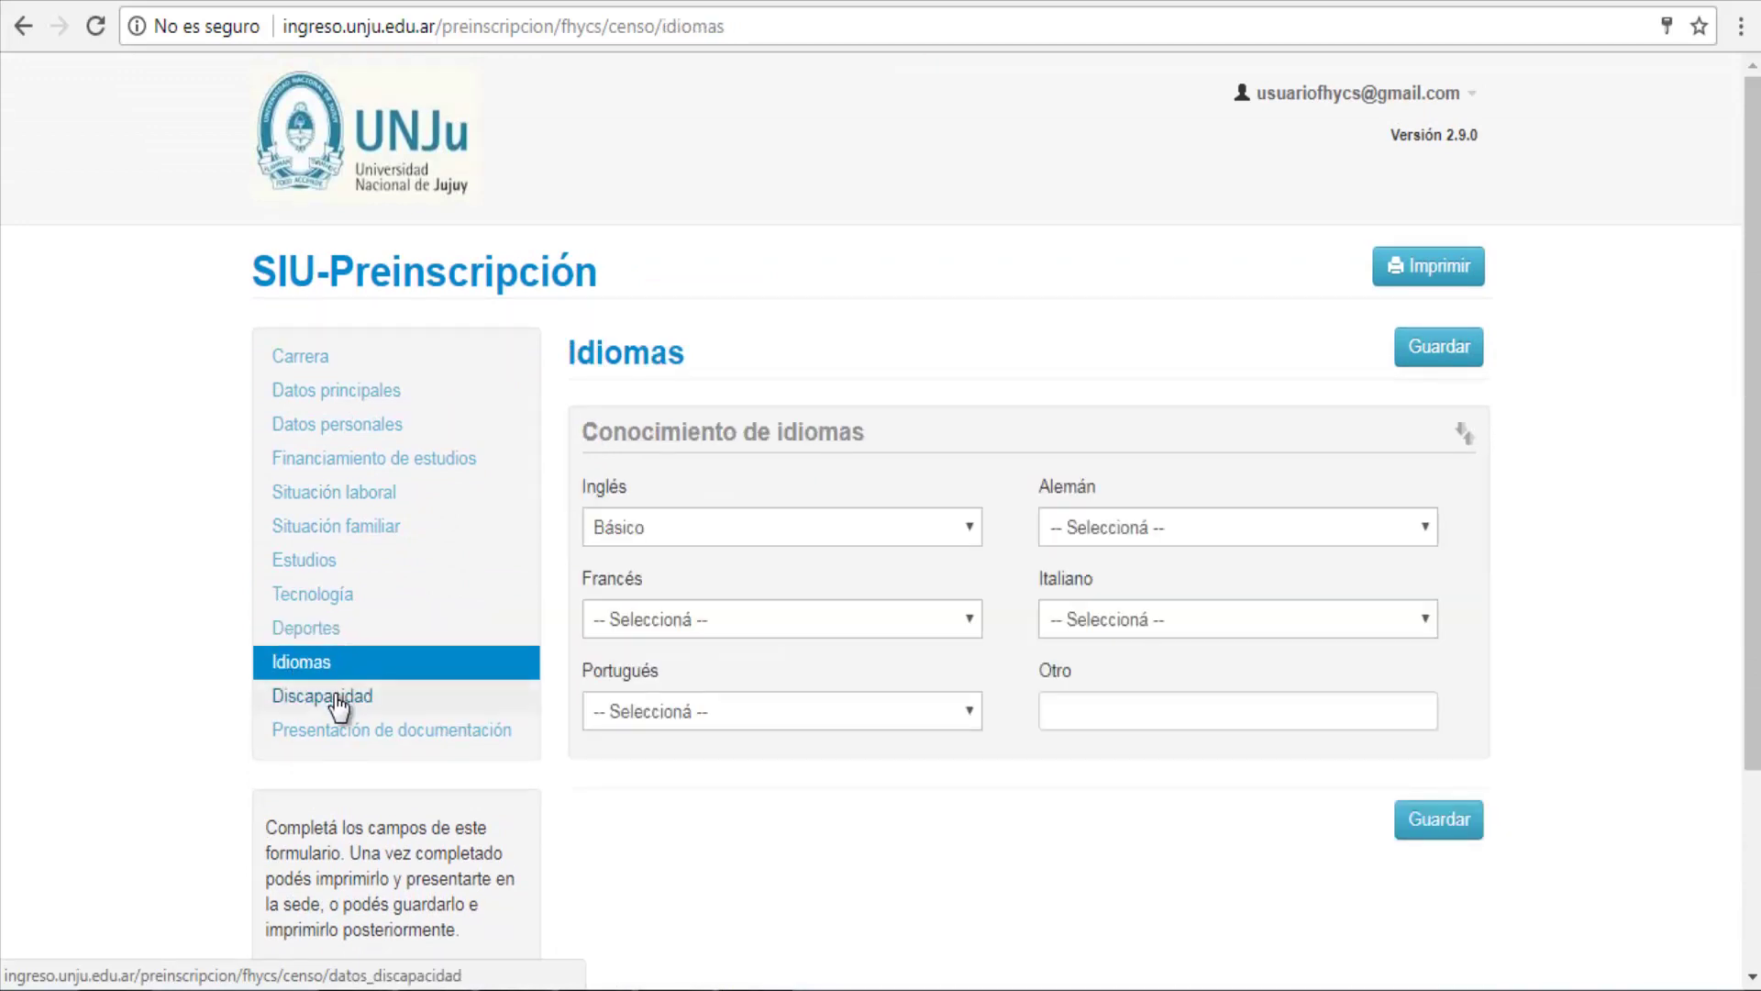
left_click(339, 705)
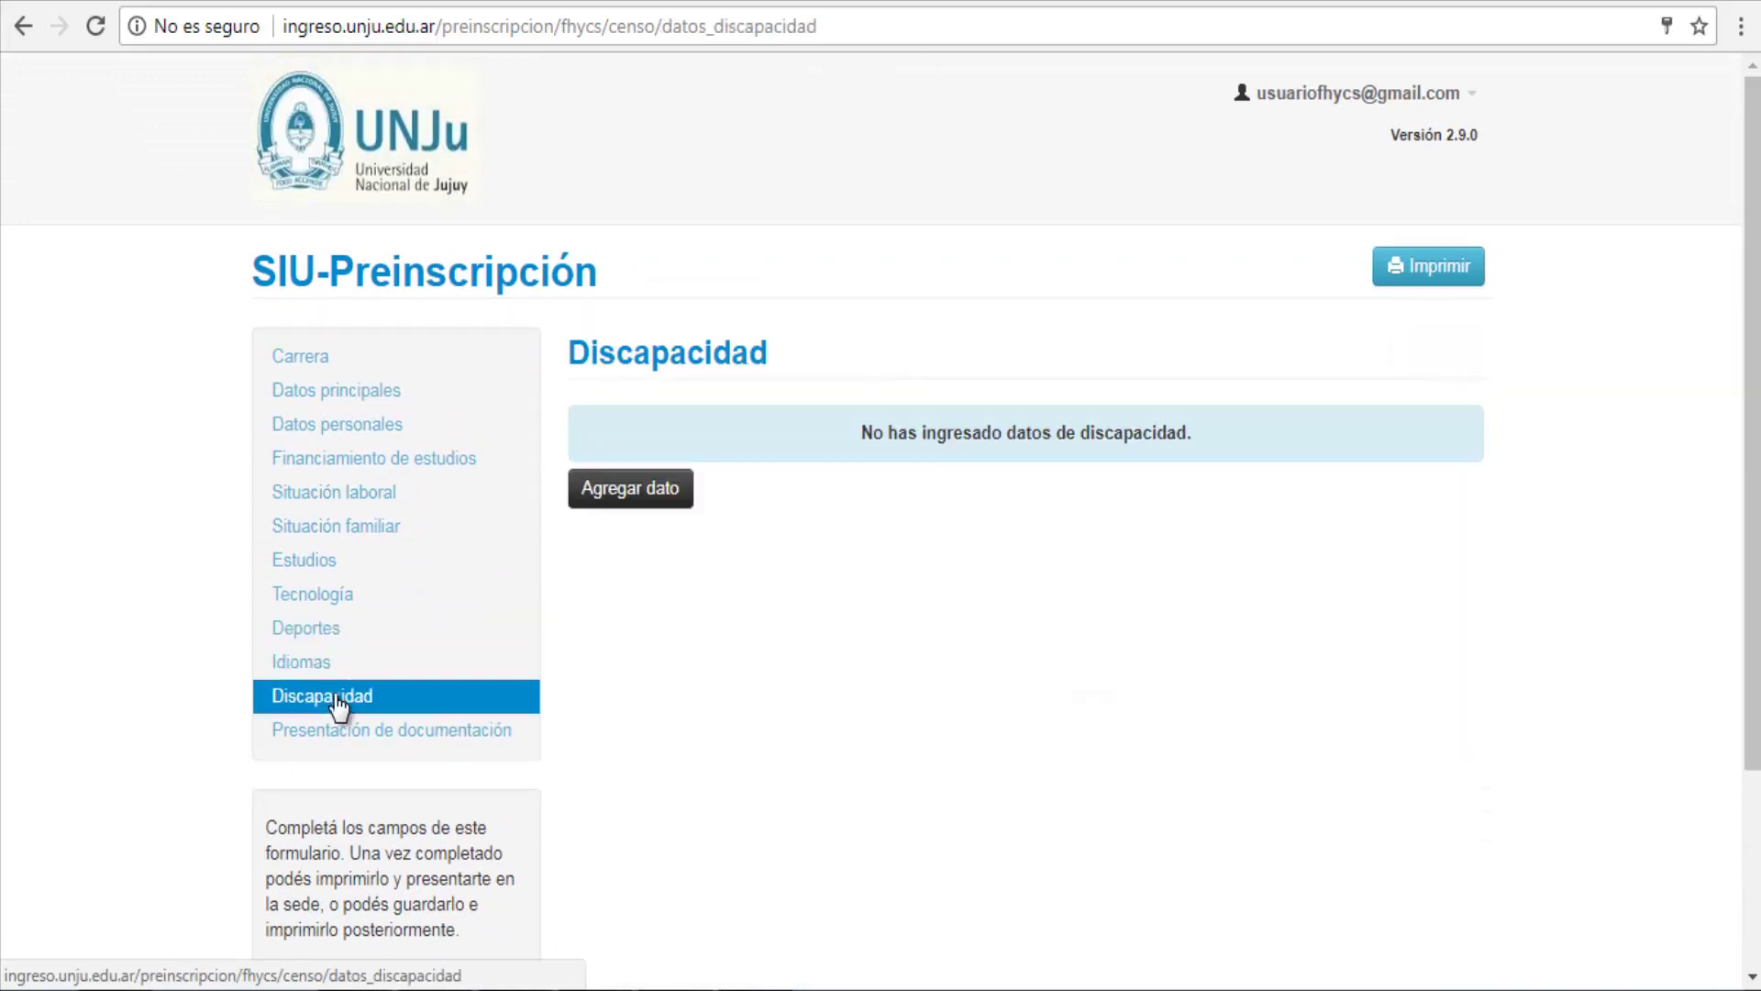
Step: Request a document submission appointment for 05/02/2018 in the 'De 09:00 a 10:00' slot
left_click(484, 745)
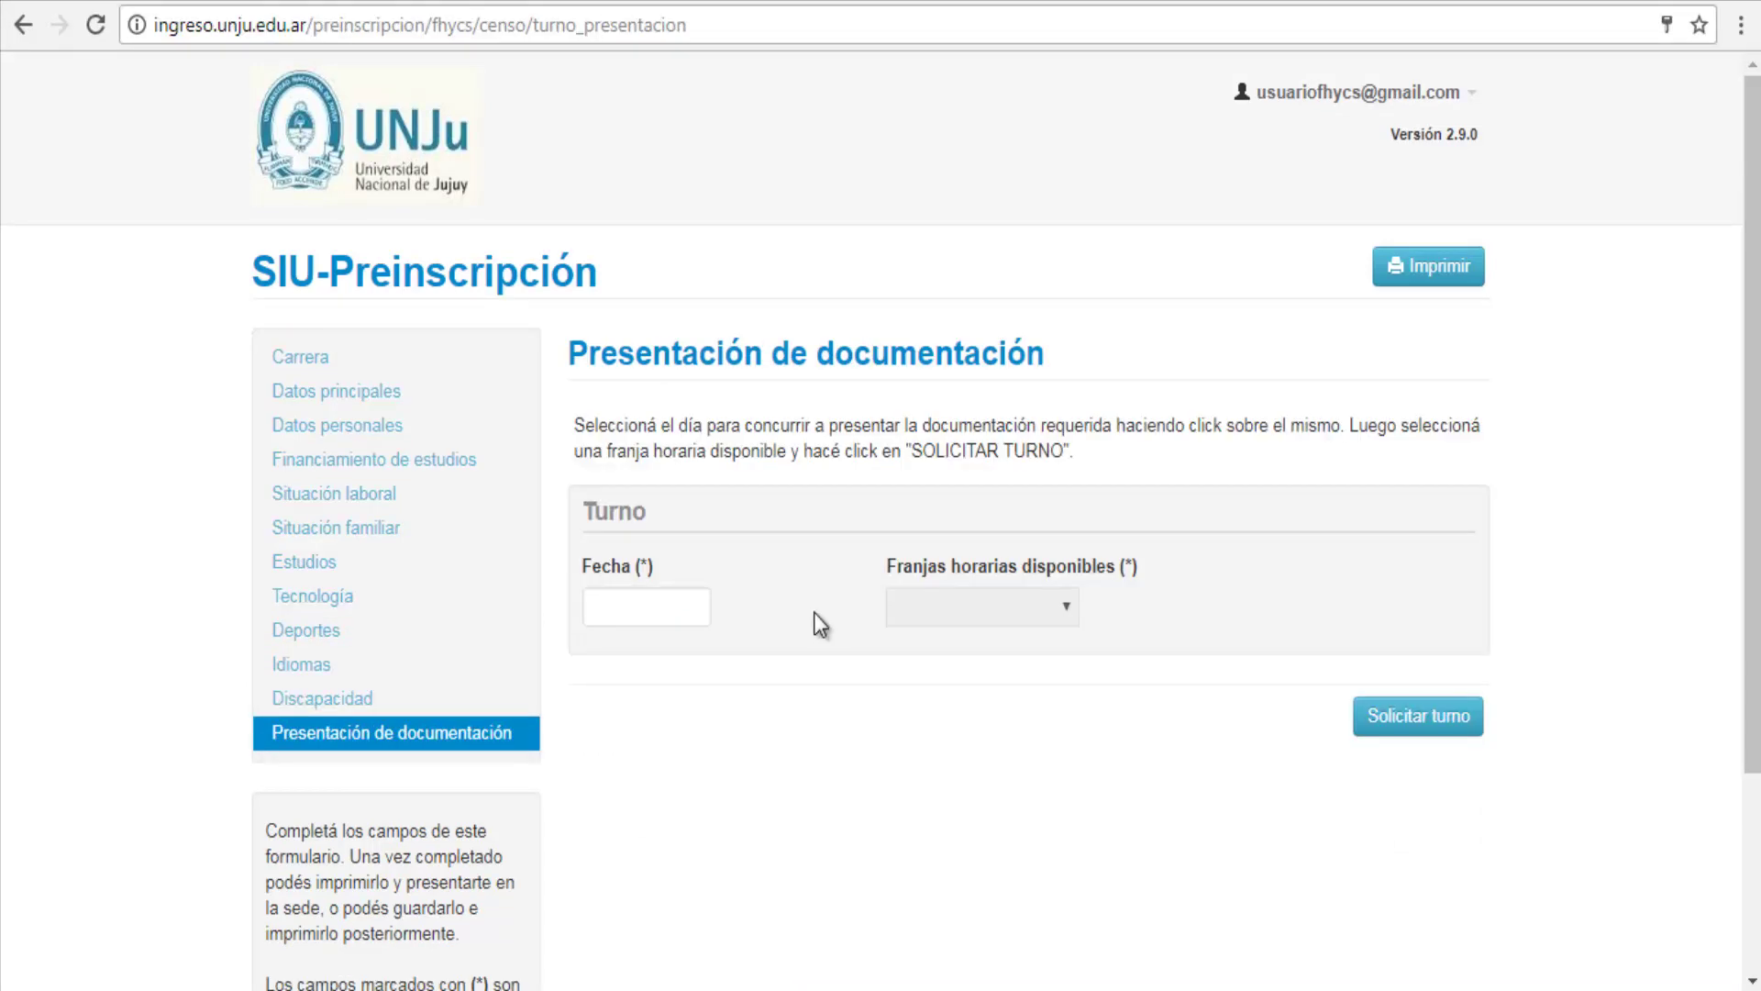
left_click(674, 619)
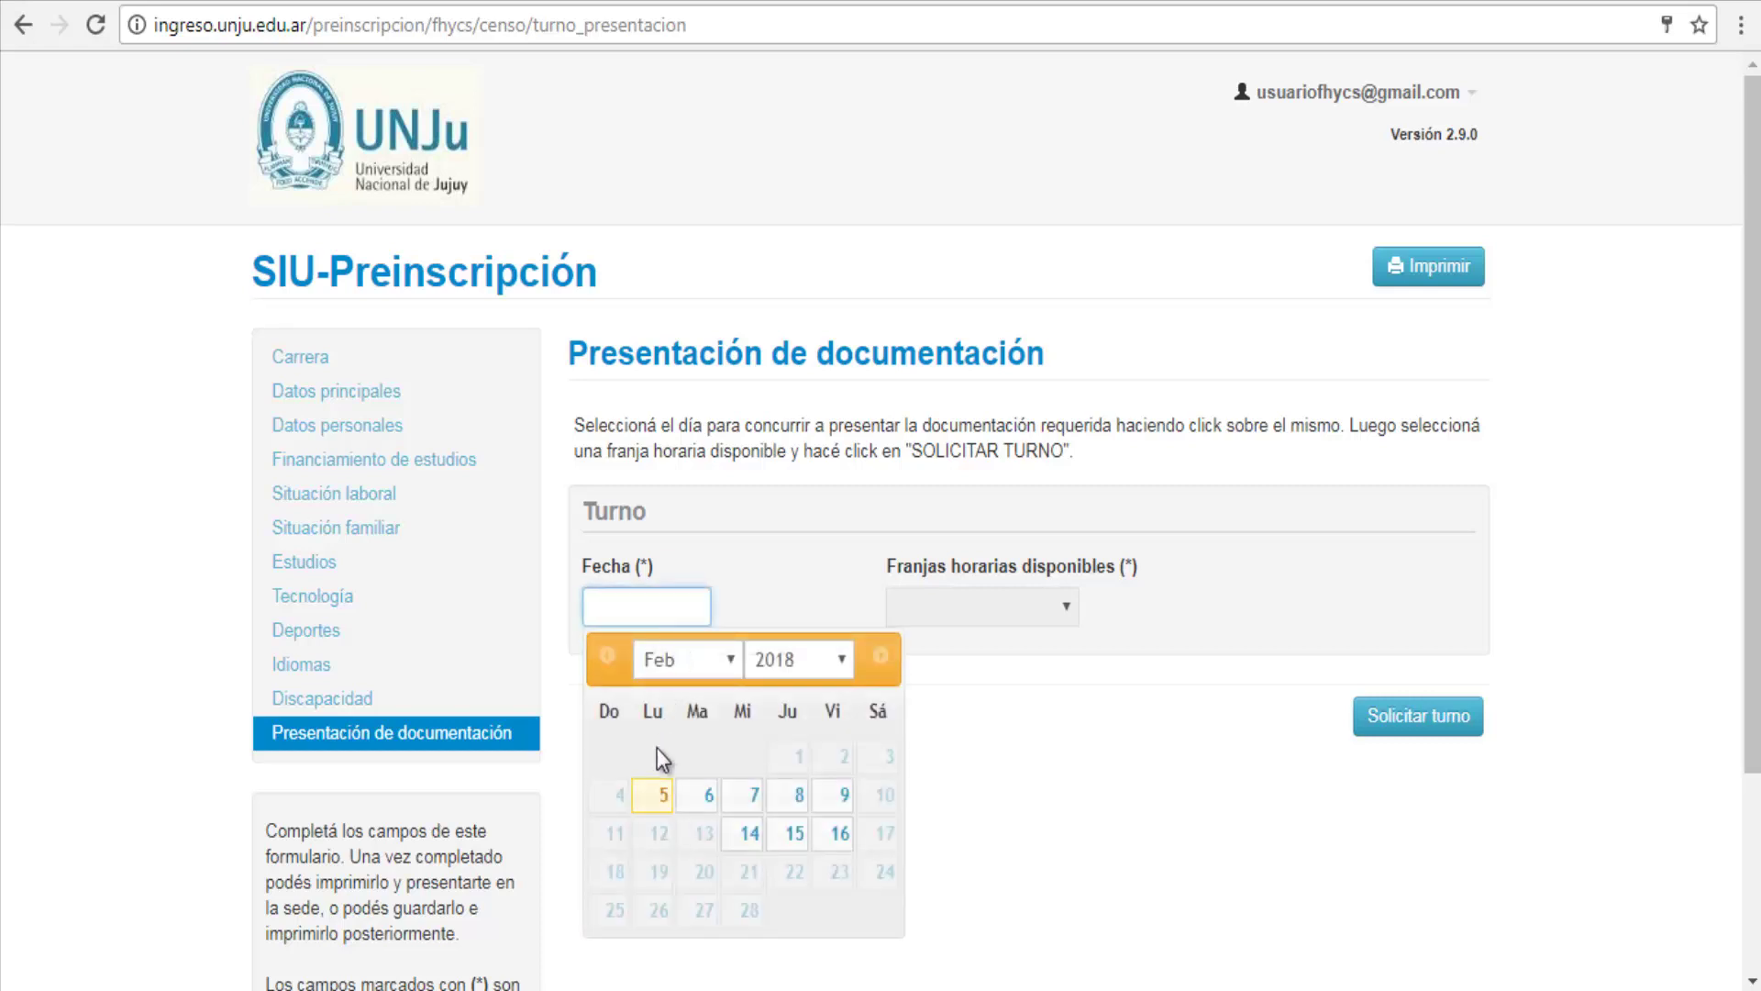
left_click(655, 796)
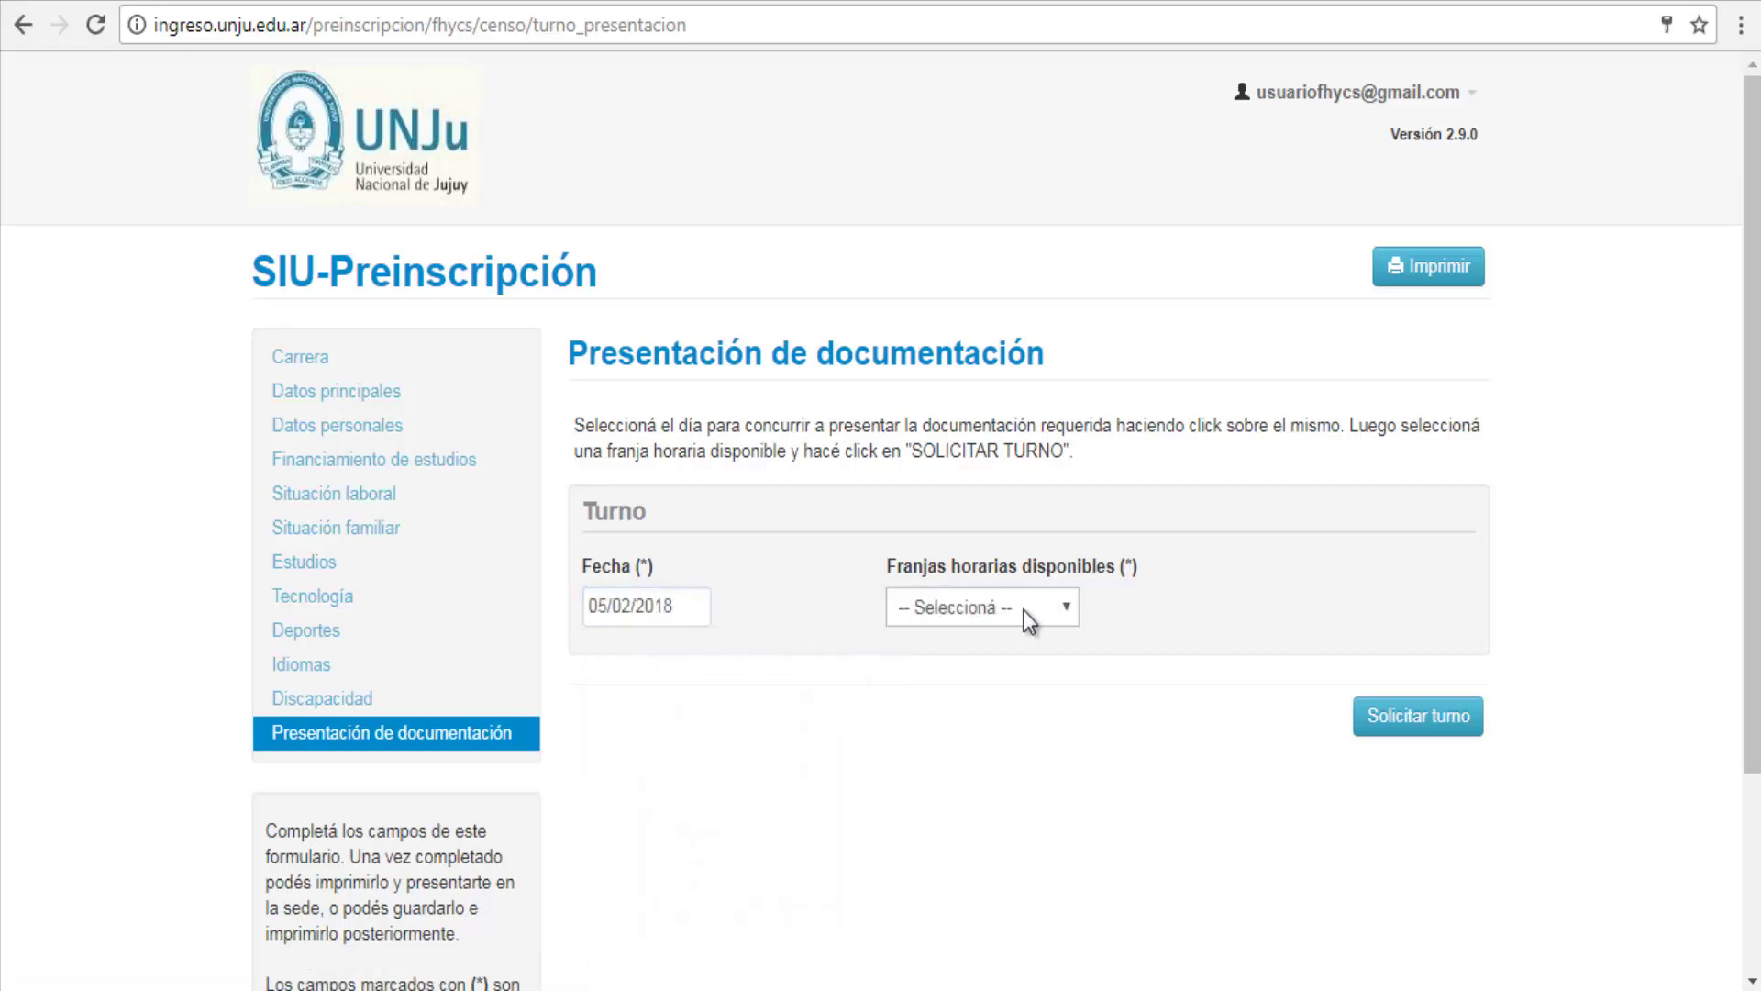
left_click(1027, 617)
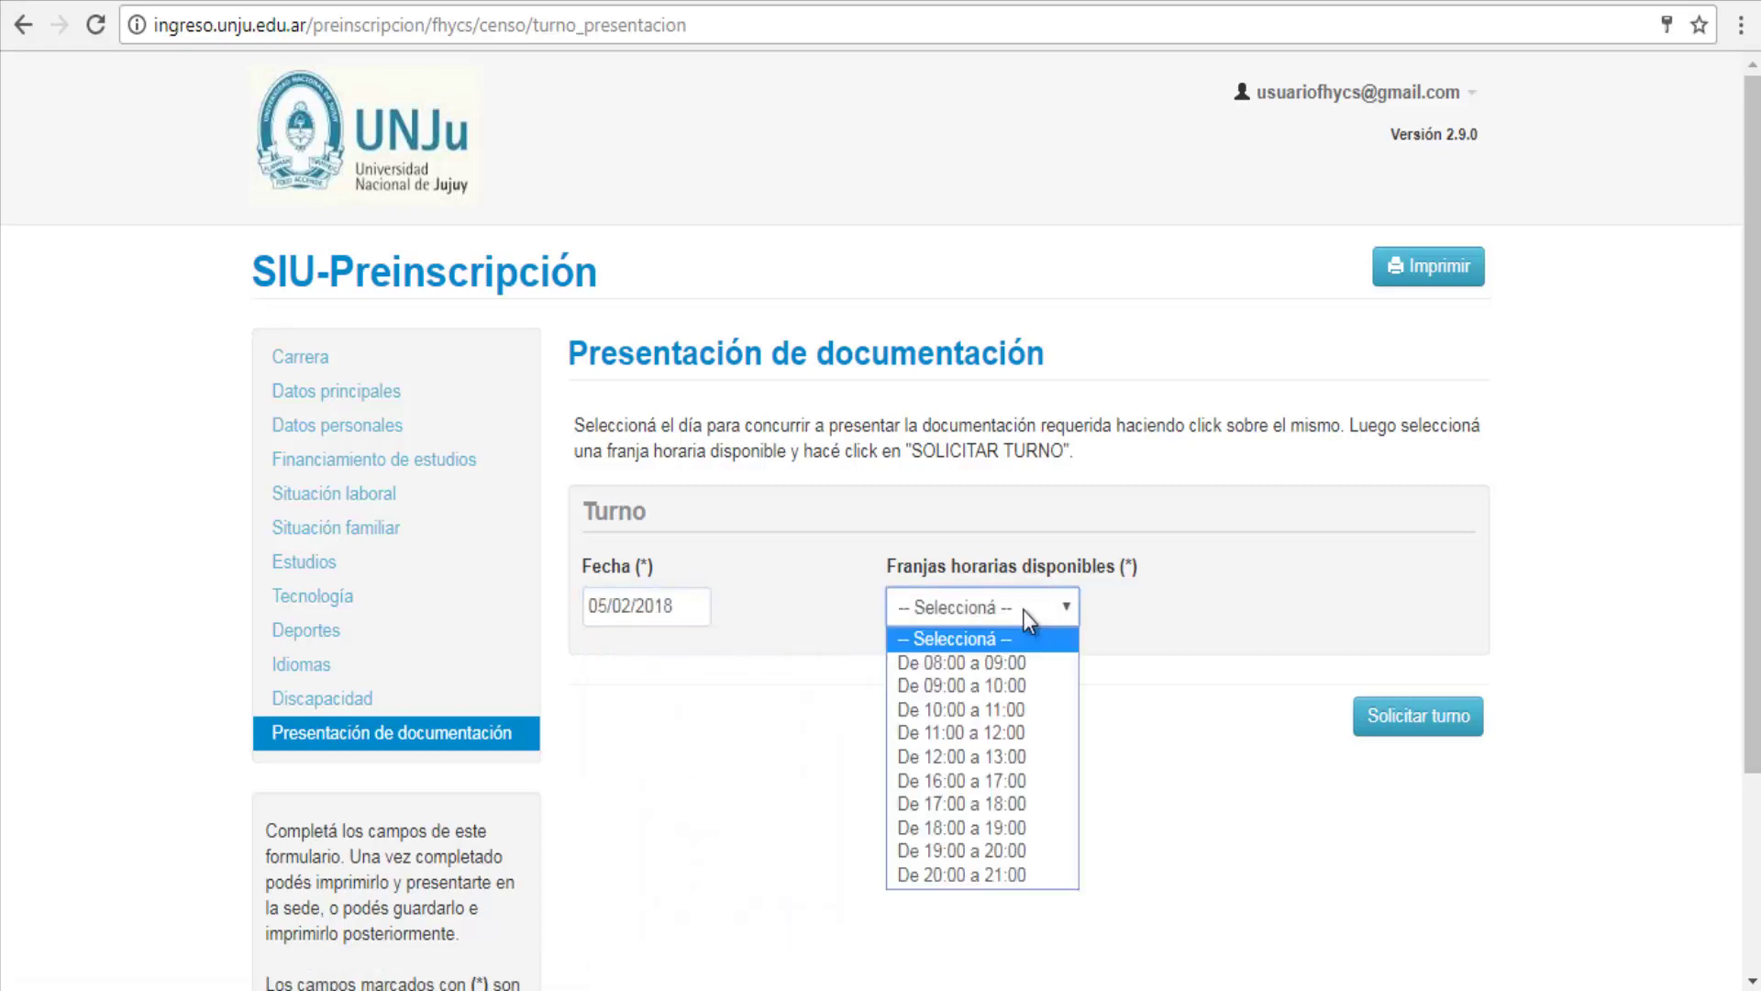
left_click(1023, 687)
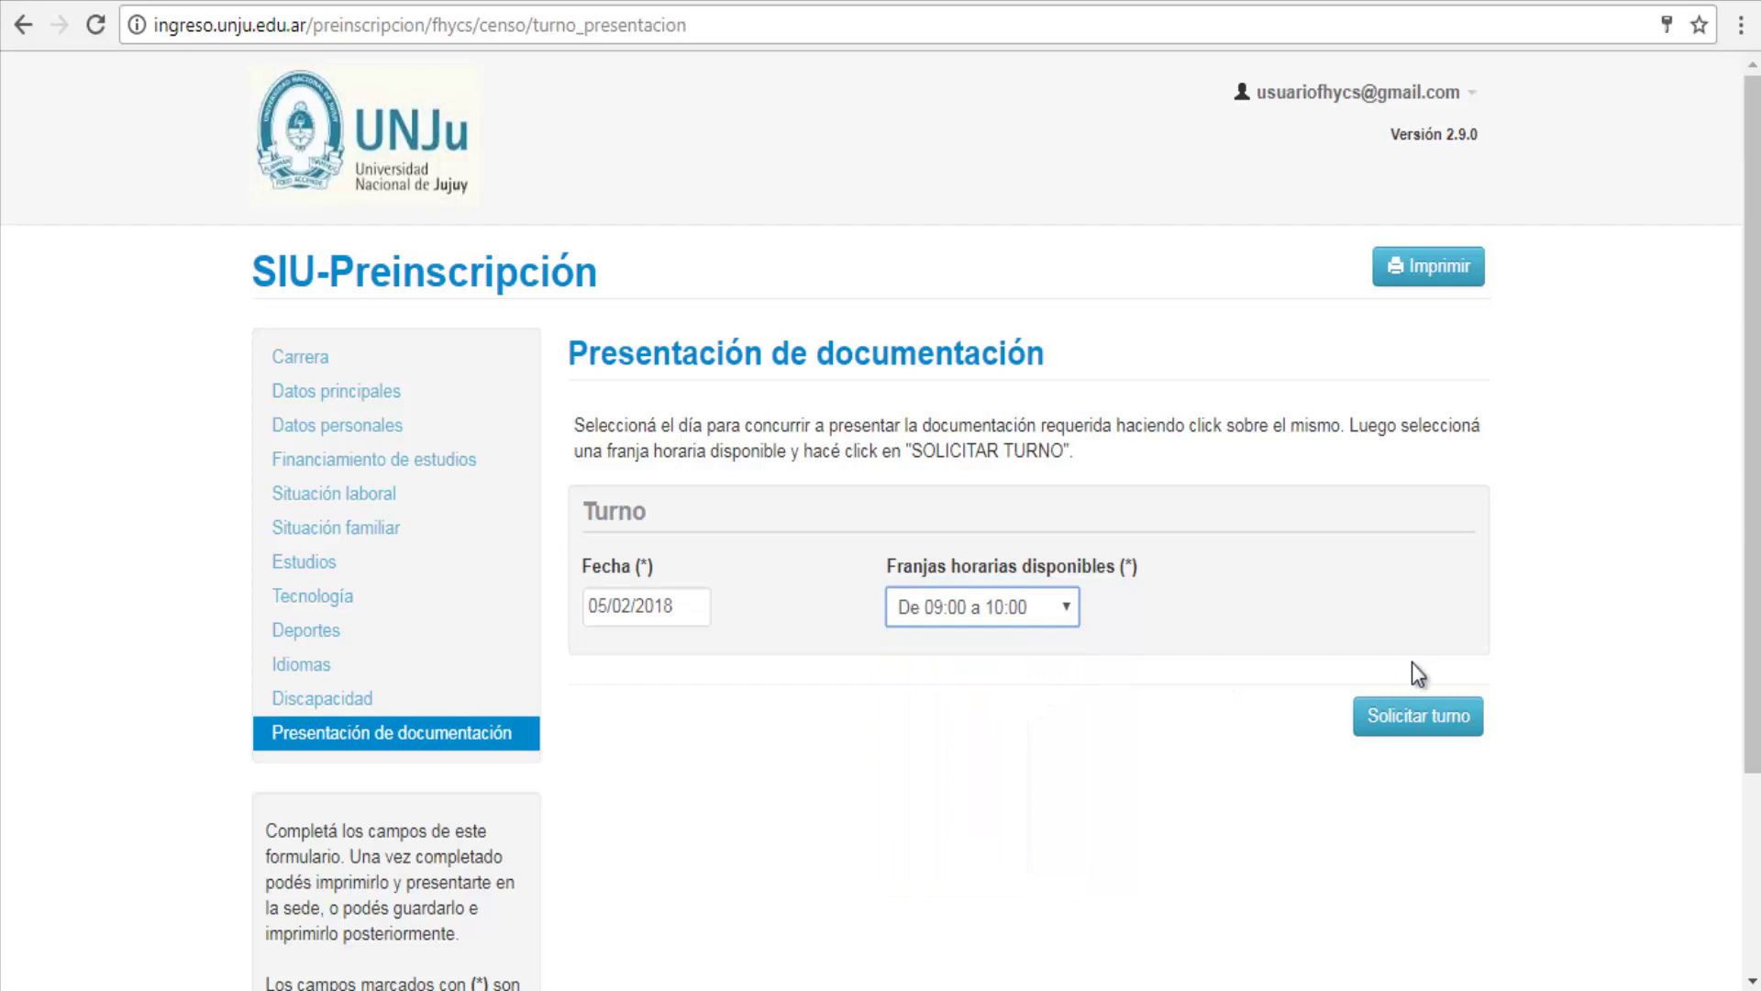
left_click(1420, 723)
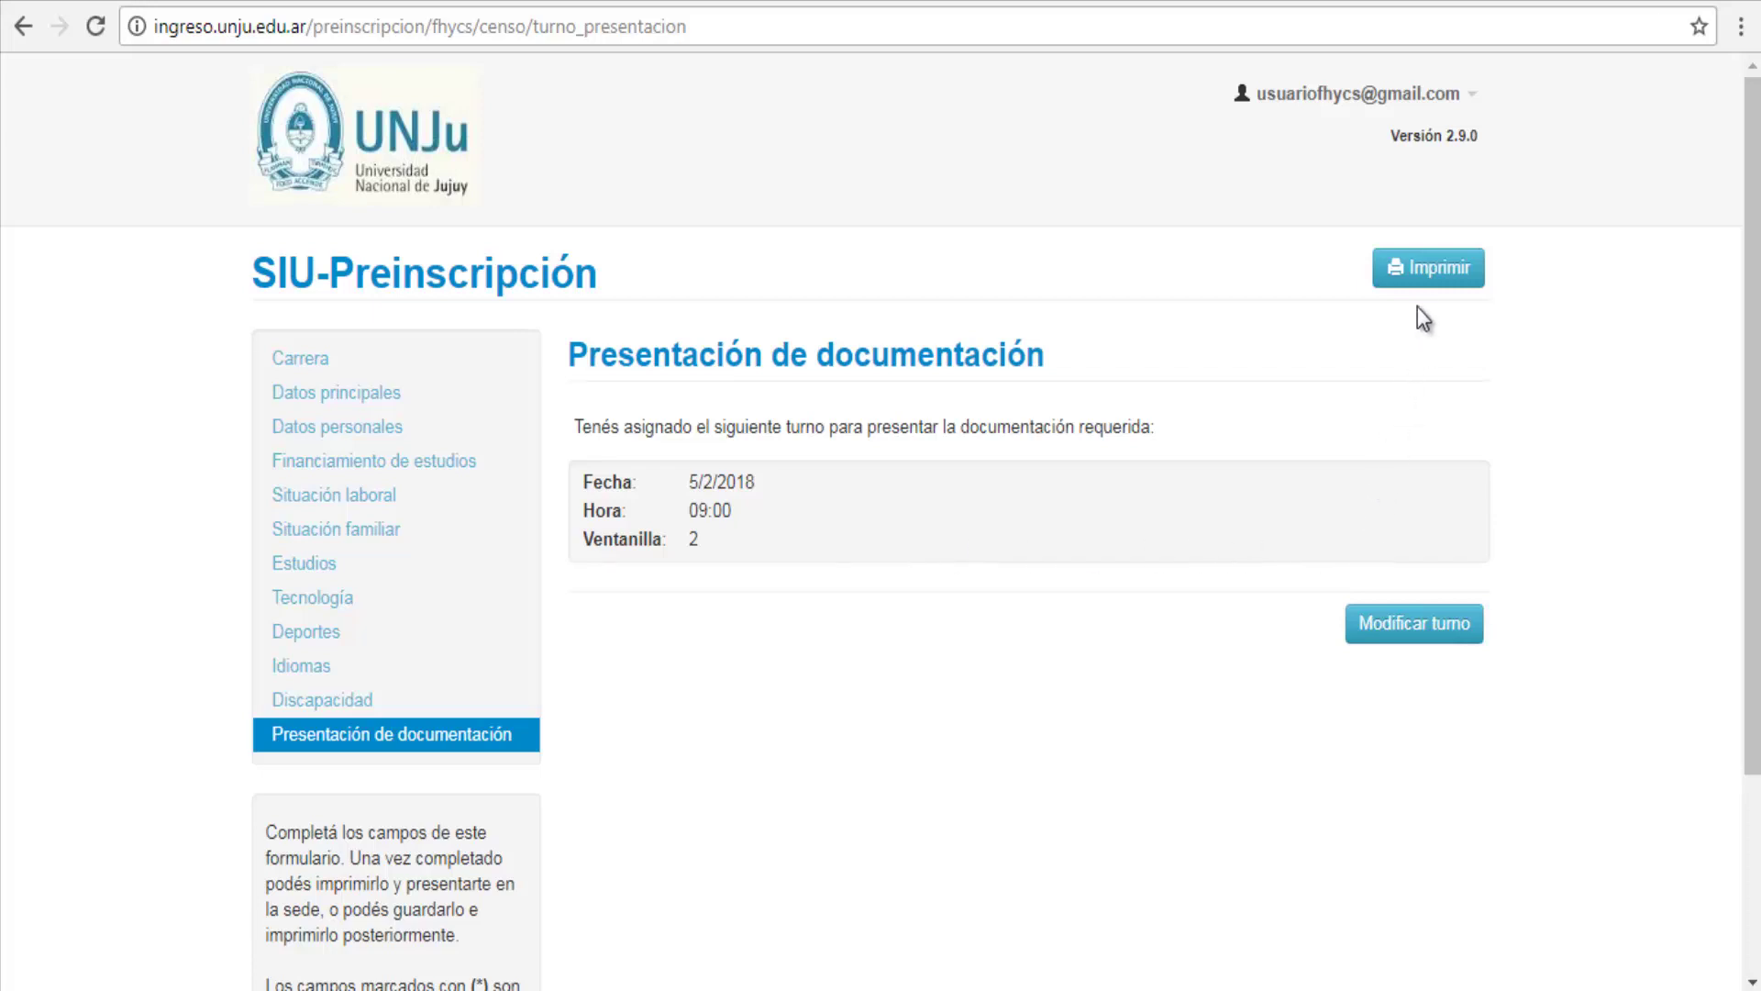
Step: After Imprimir fails, re-save Situación laboral as 'No trabajaste y no buscaste trabajo' and return to the appointment page
left_click(1427, 275)
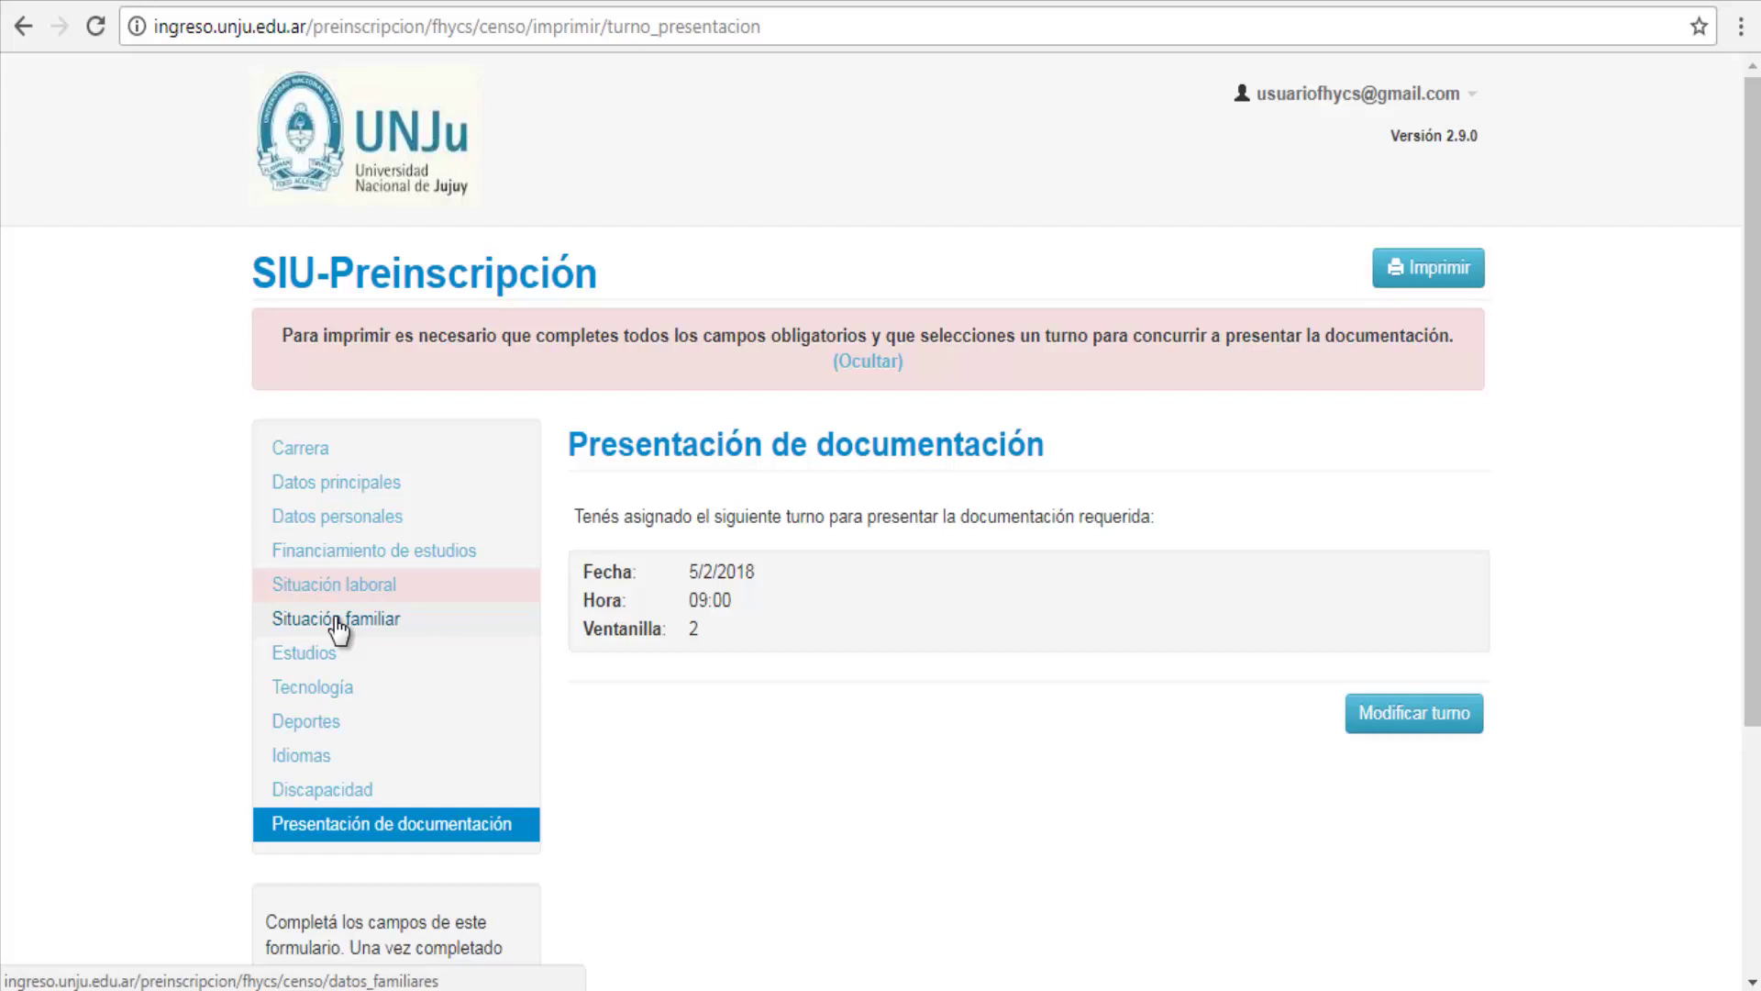
left_click(336, 605)
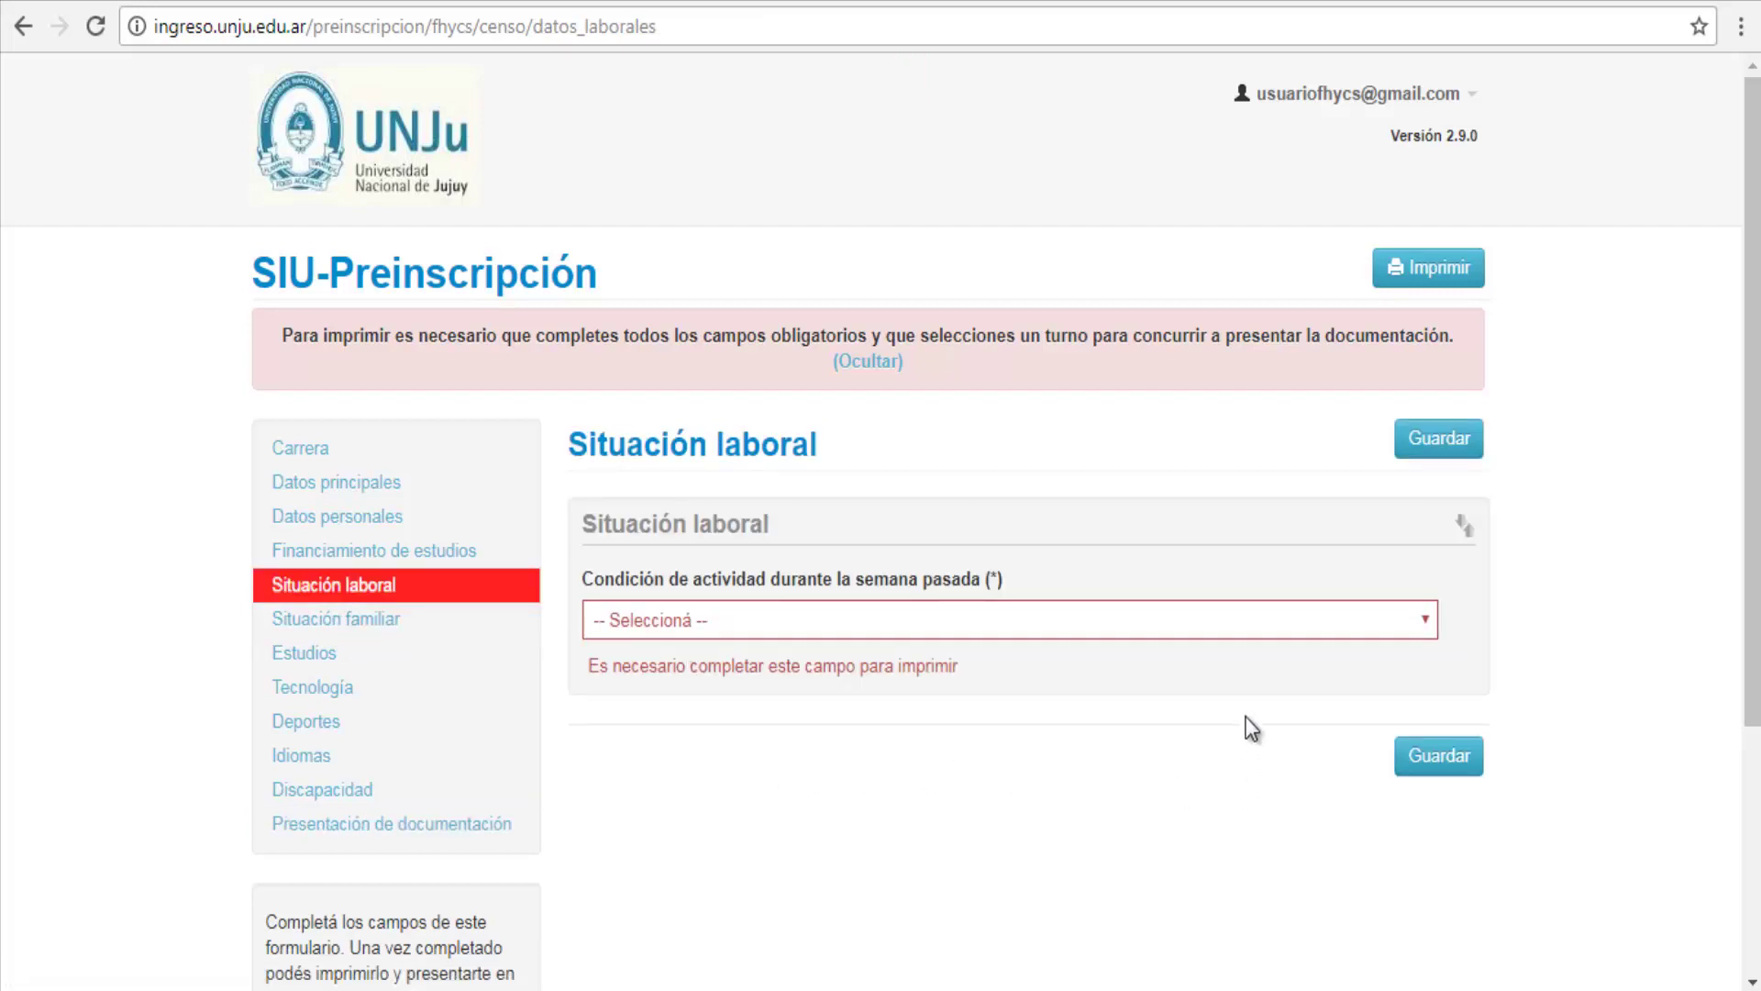
left_click(1248, 632)
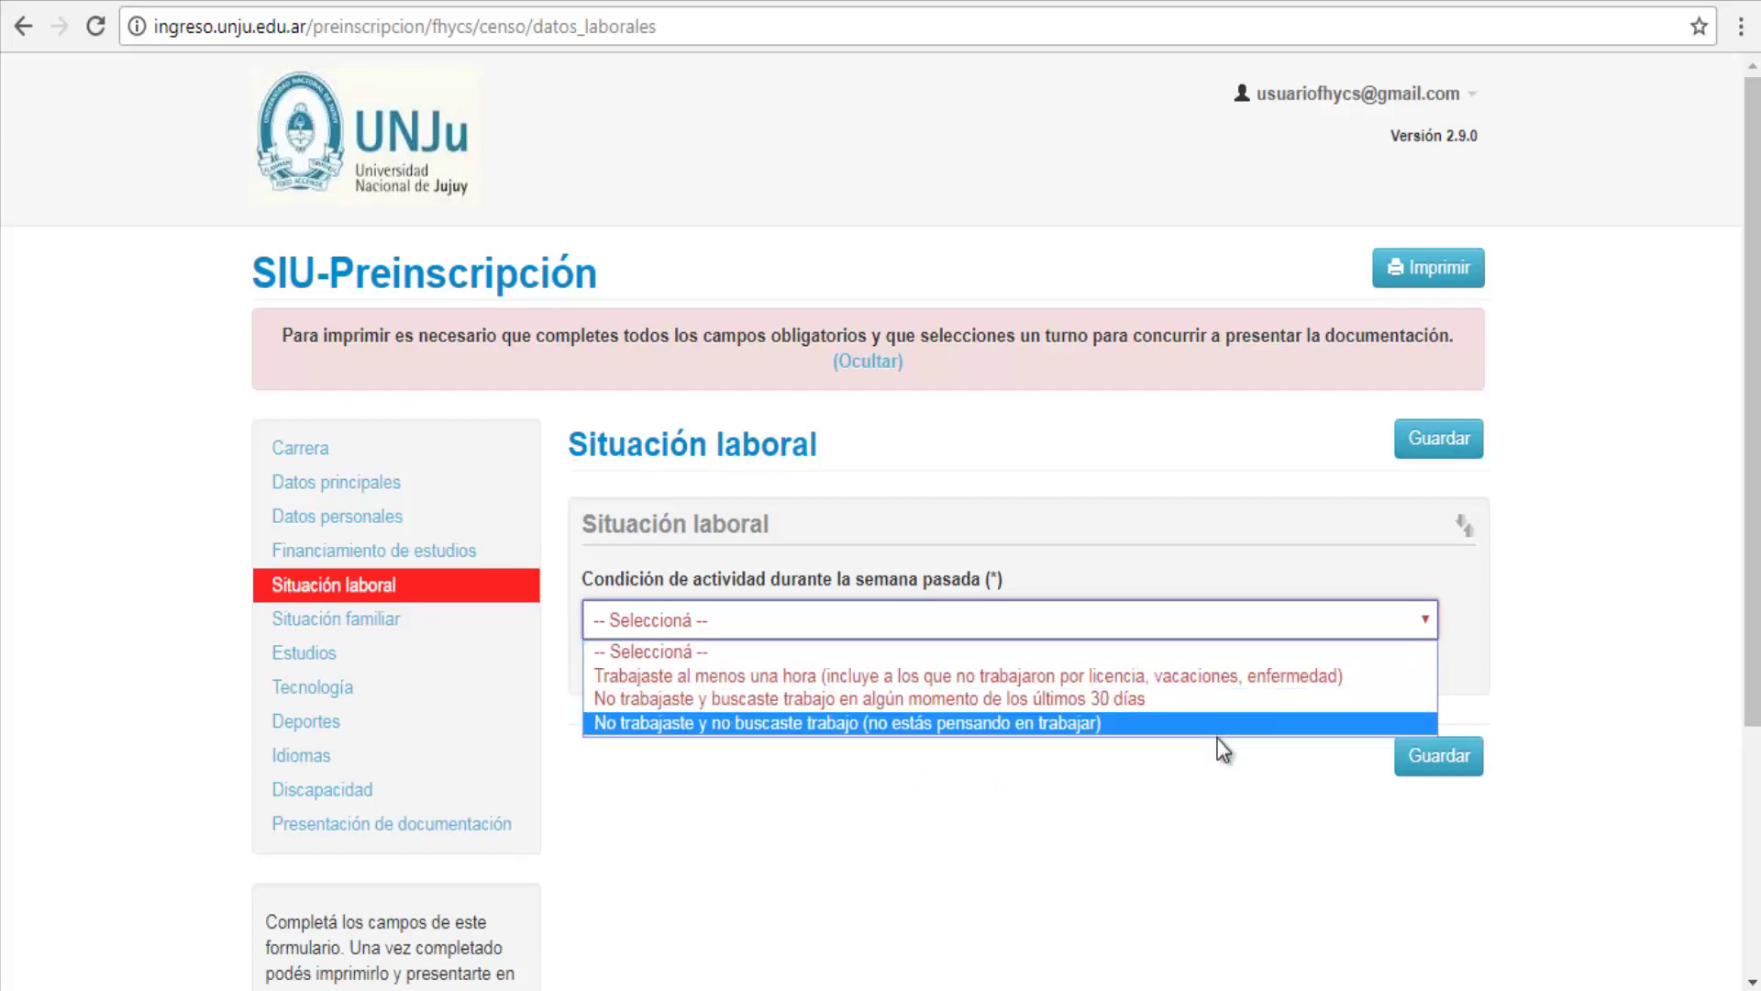
left_click(1218, 731)
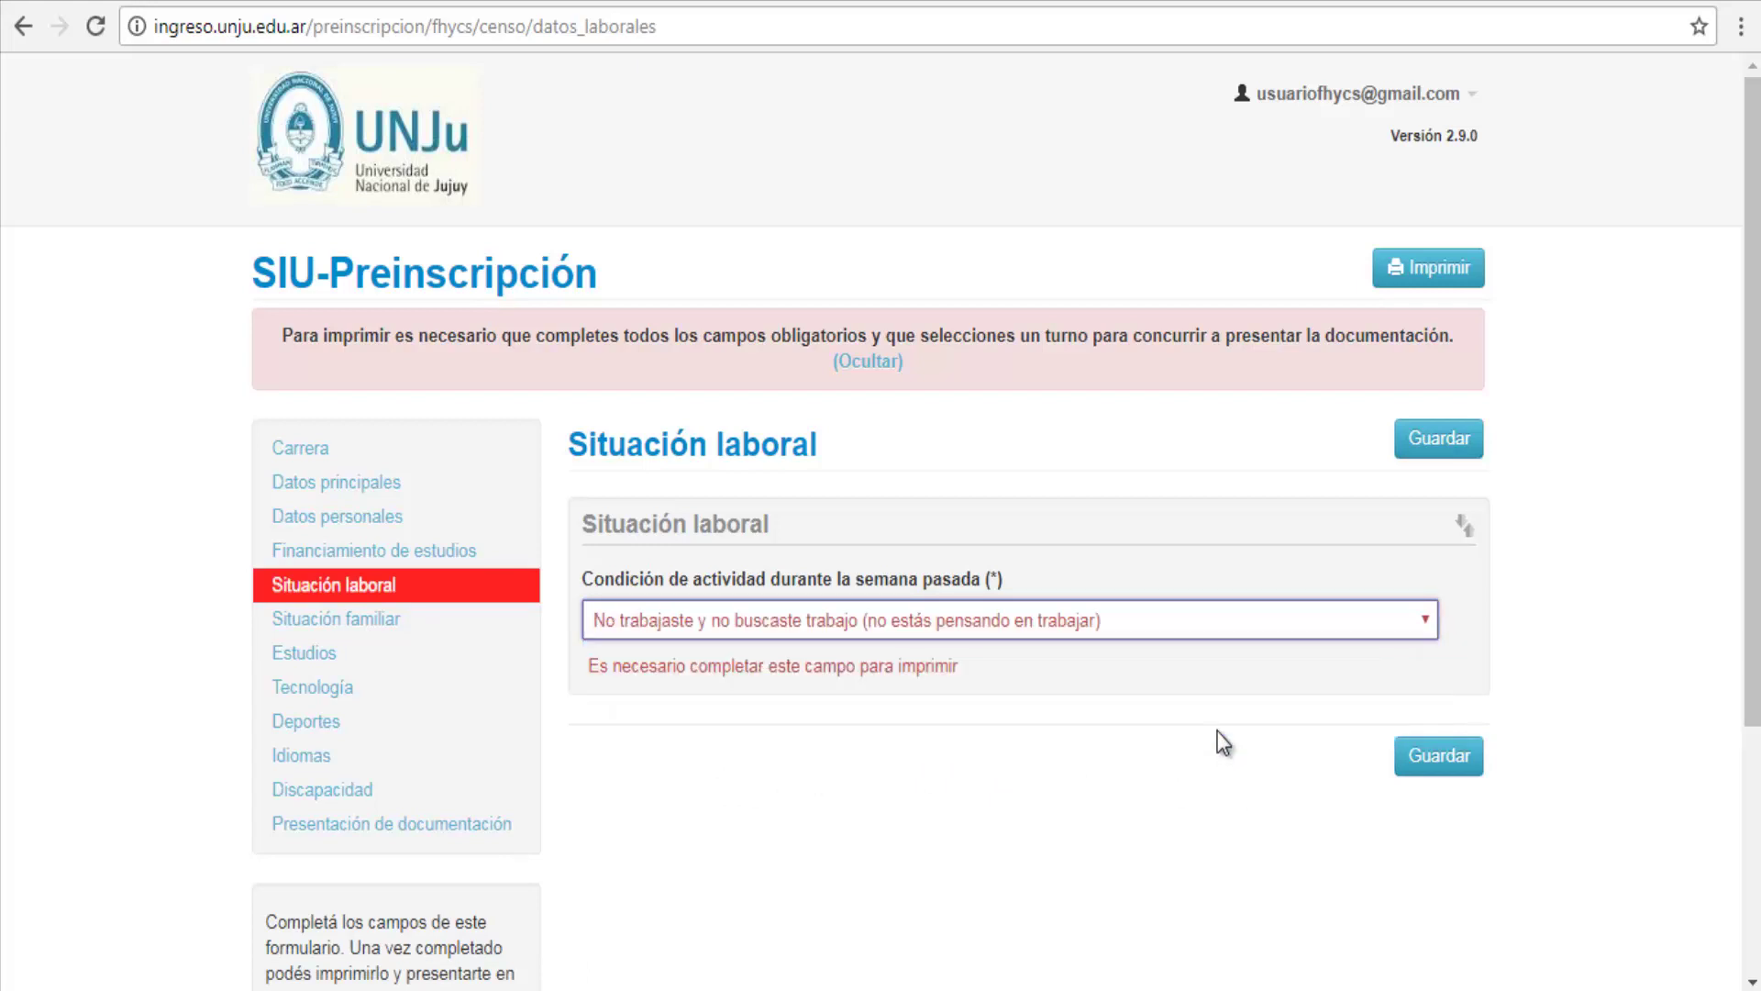
left_click(1431, 762)
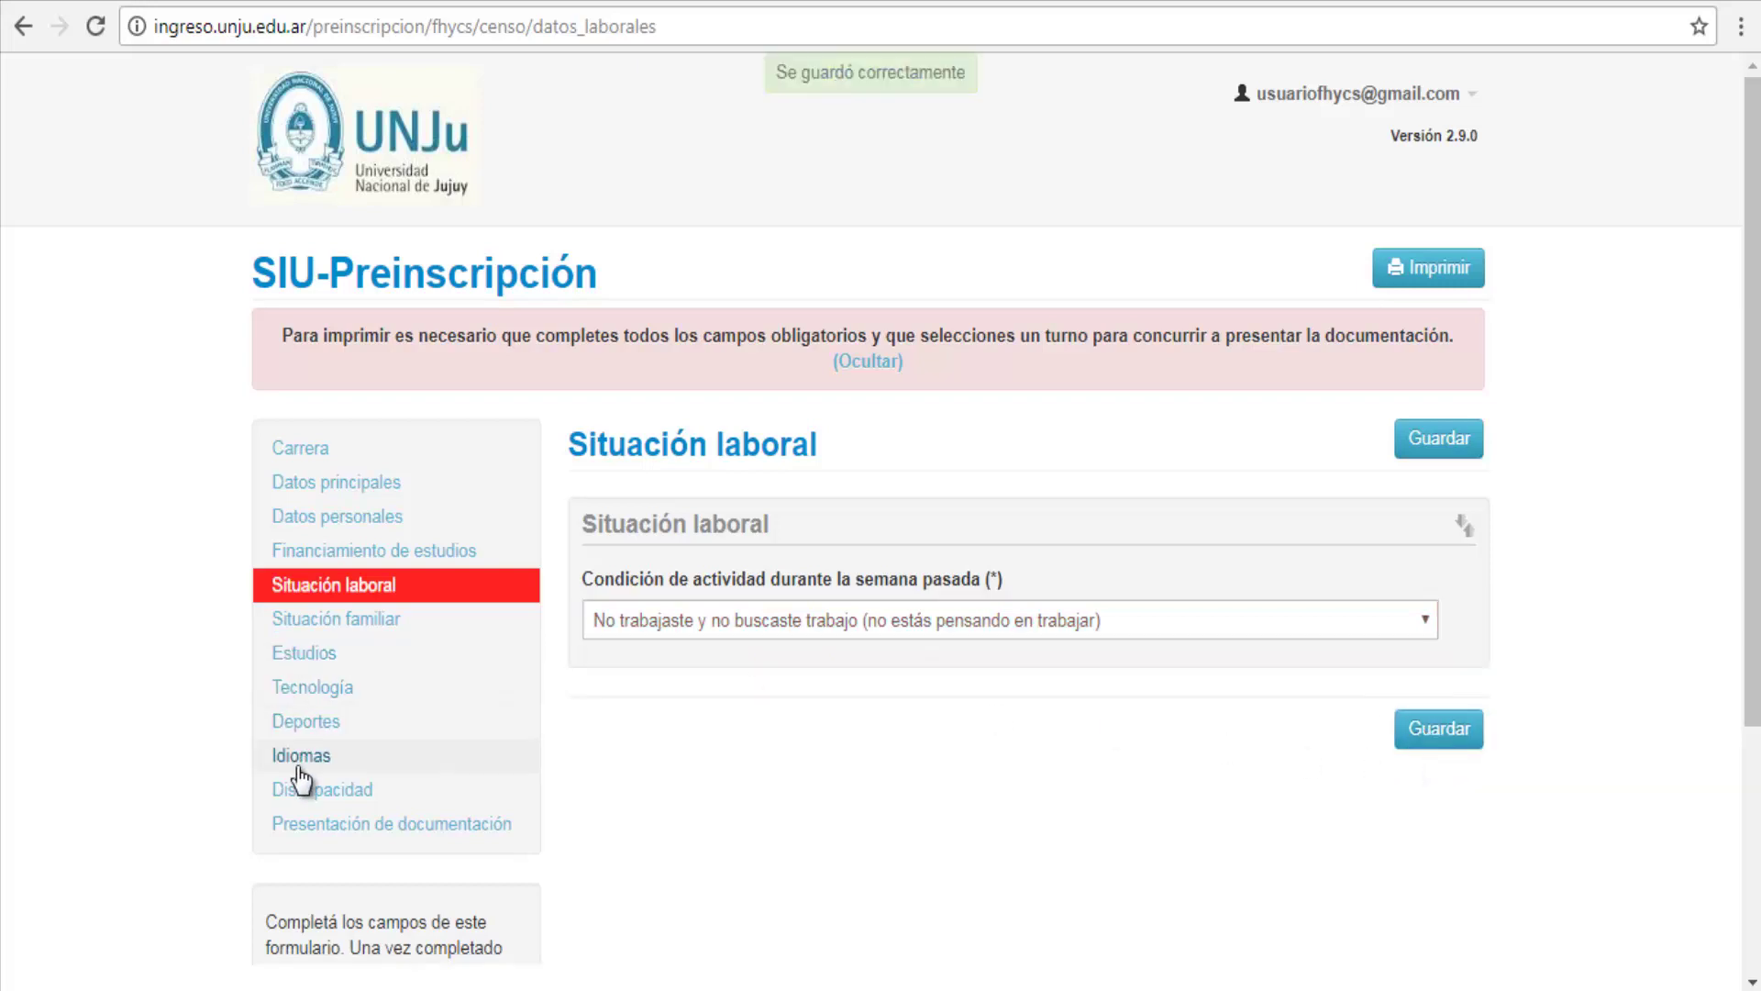
left_click(306, 822)
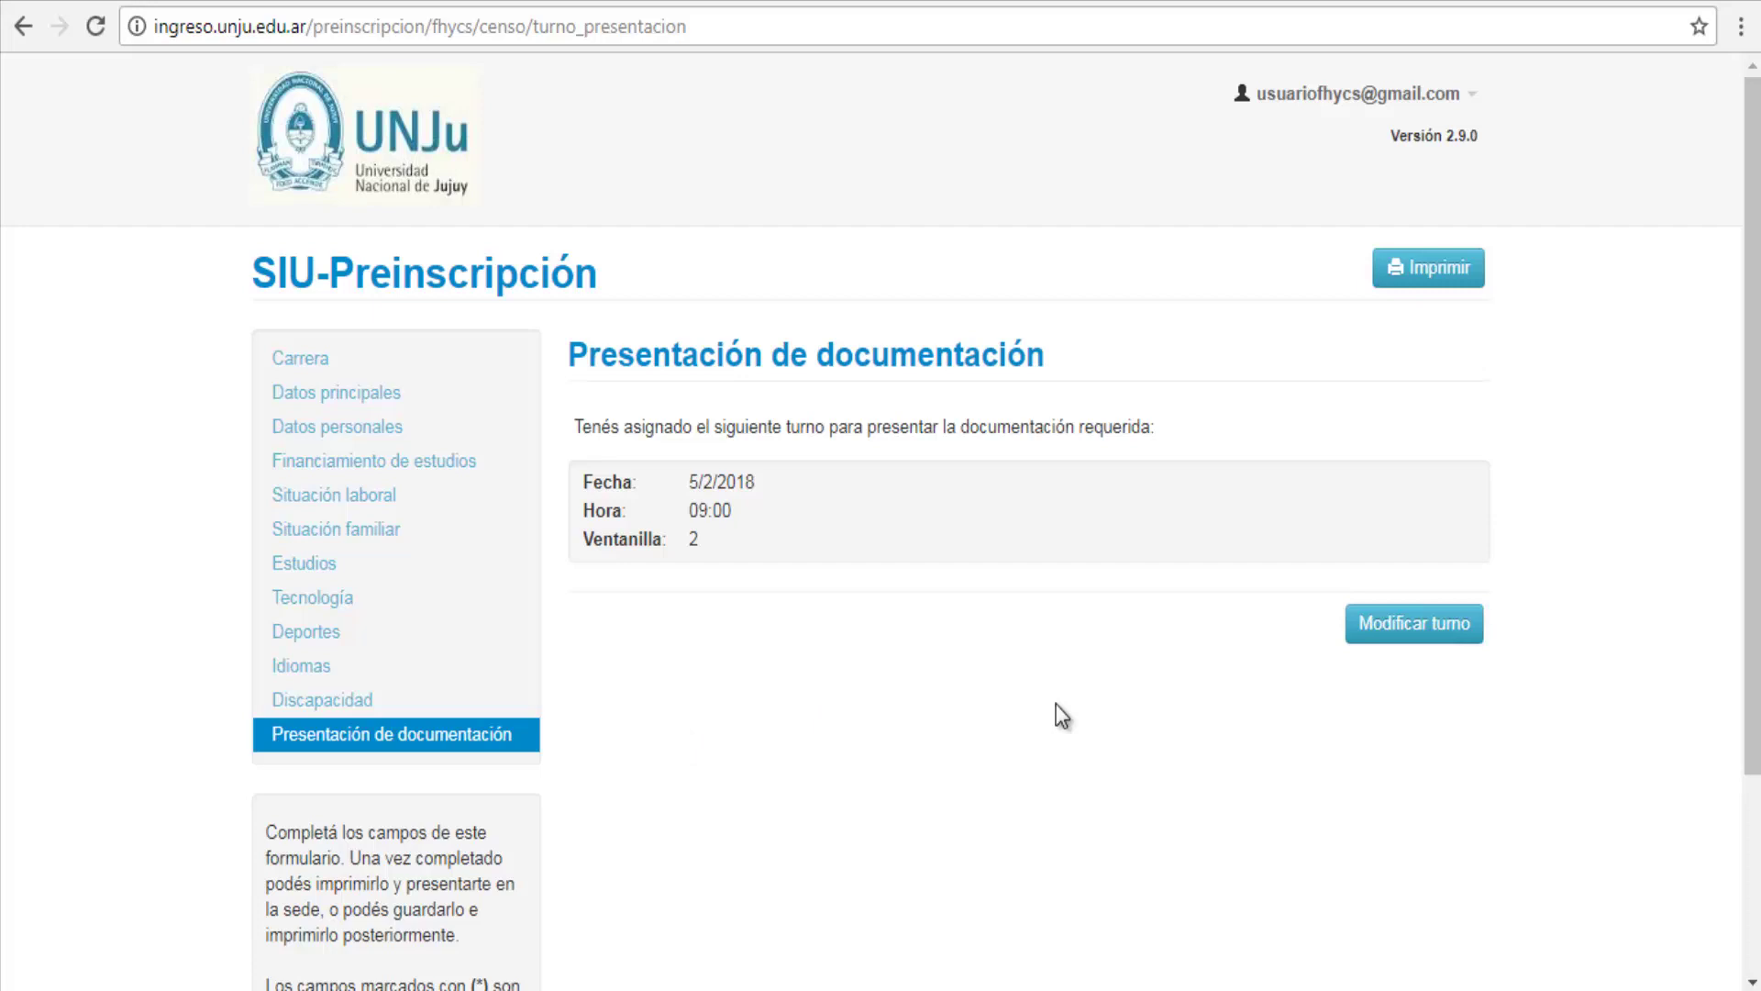
Step: Print the registration form and open the downloaded 'salida (3).pdf'
left_click(1384, 279)
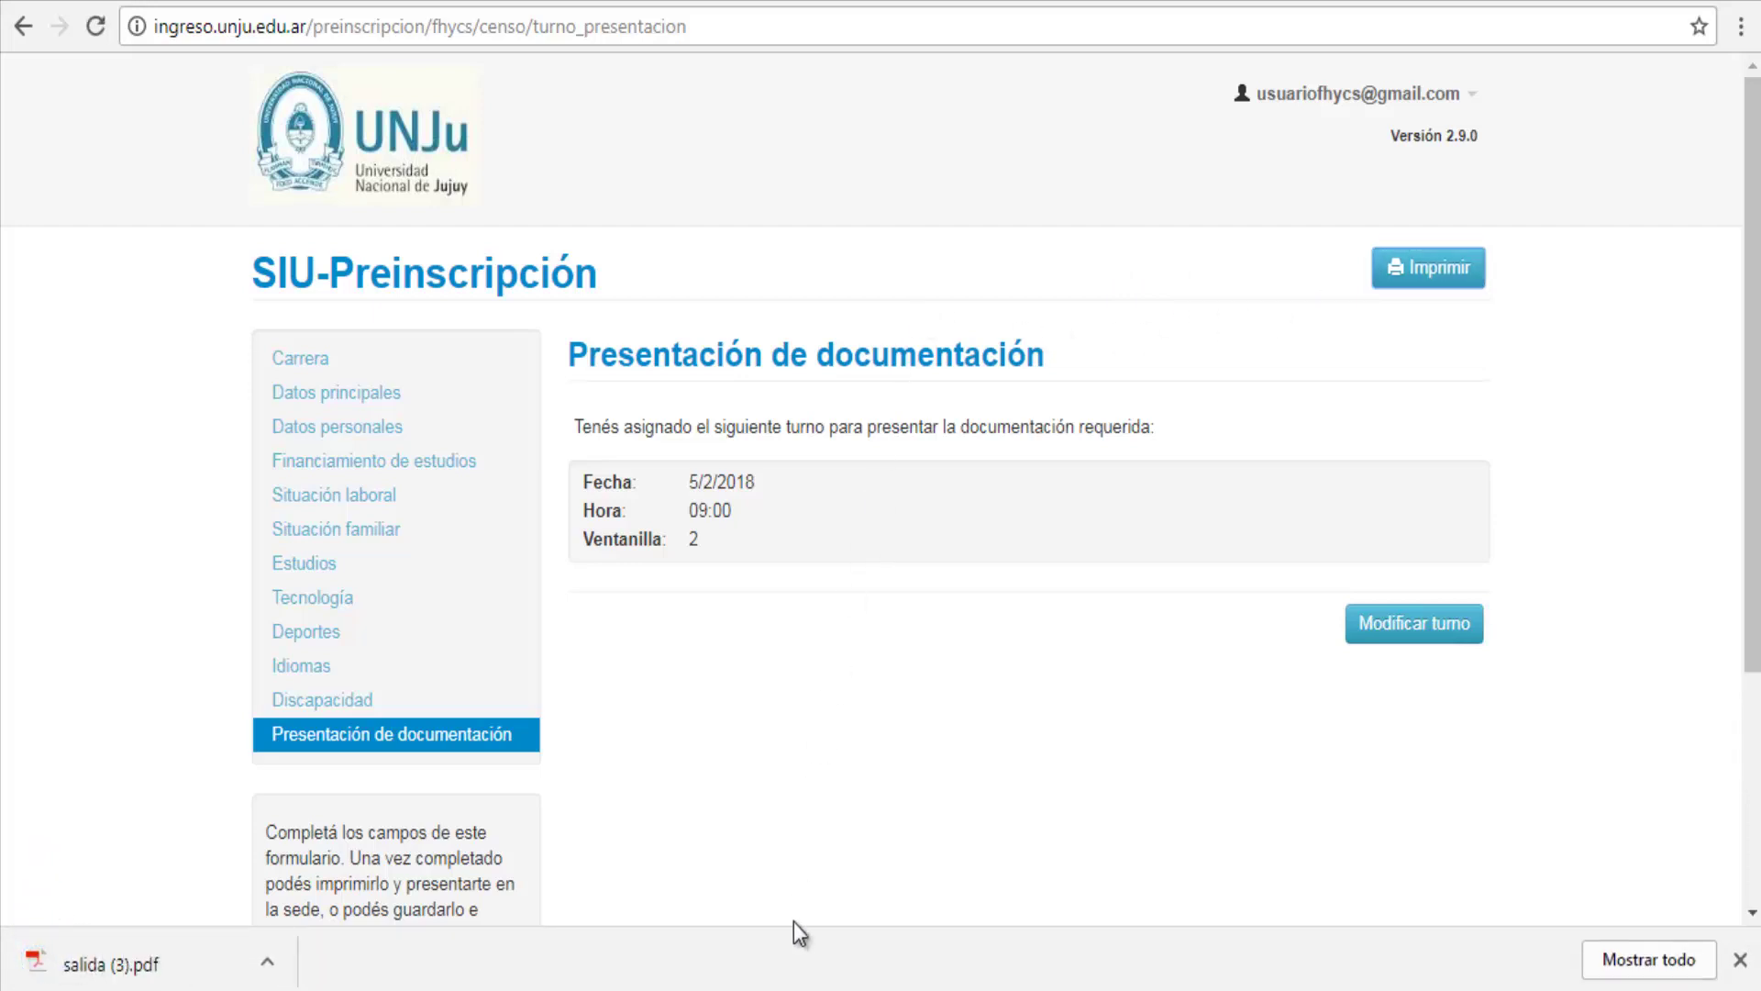
left_click(89, 957)
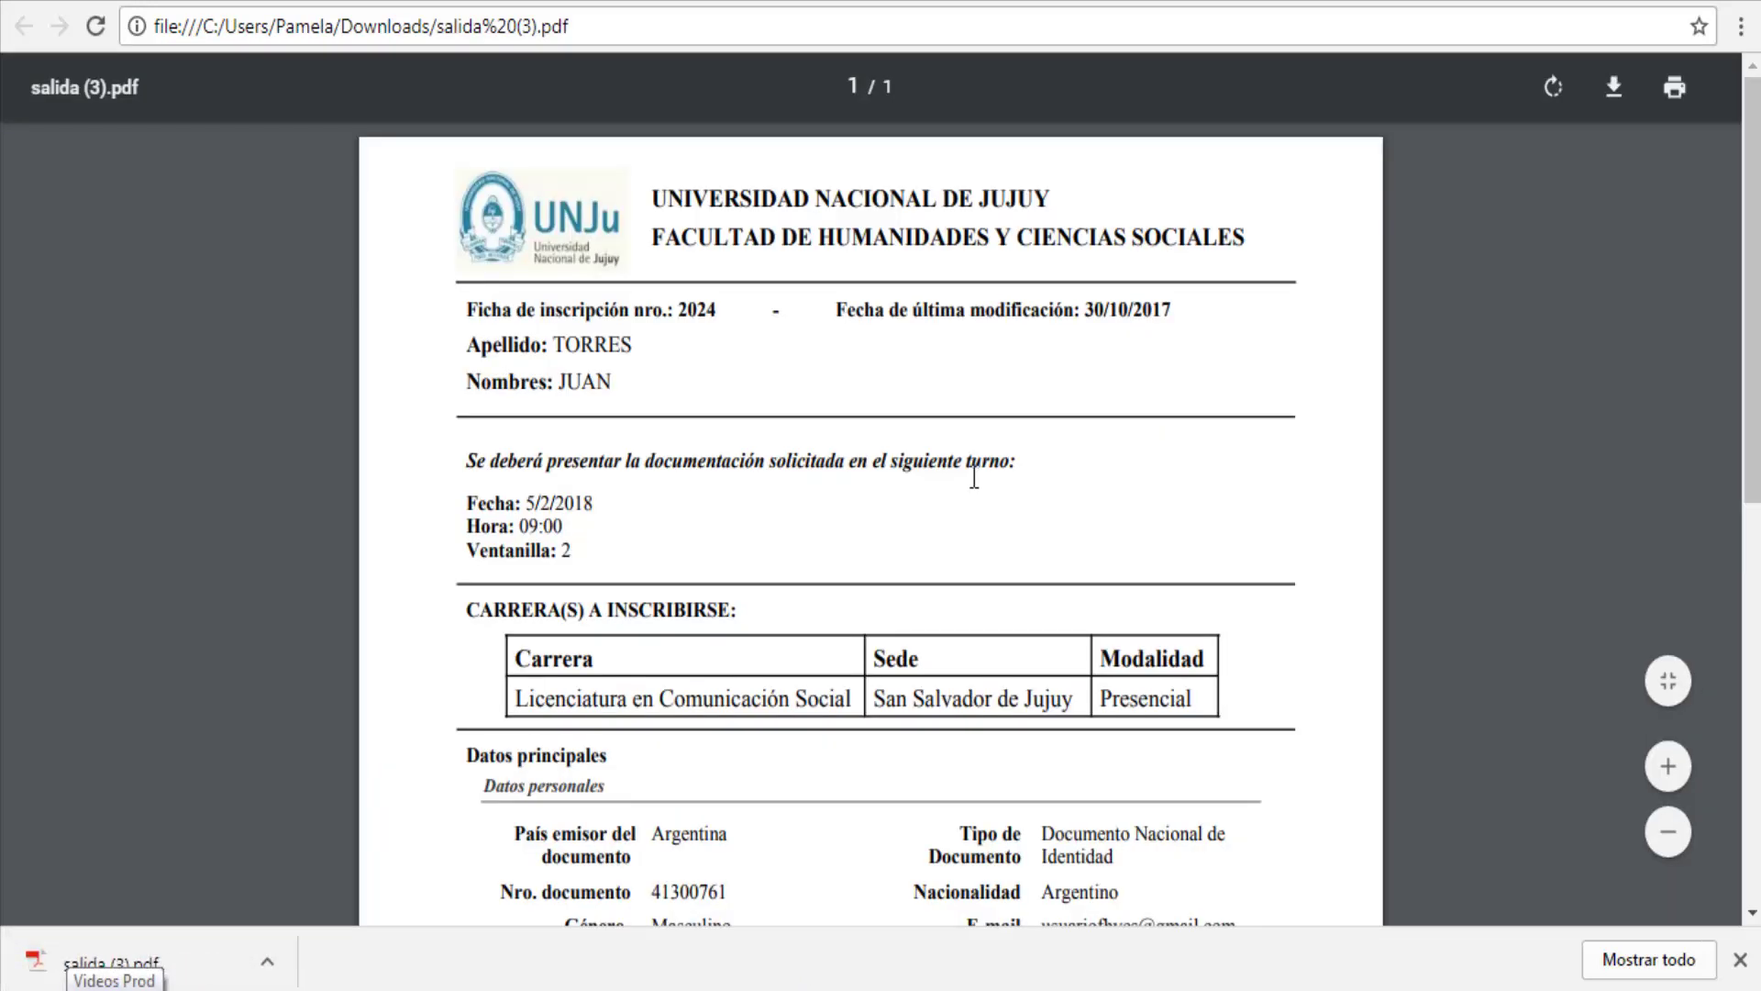
Step: Read the PDF down to the Credencial Provisoria section, then return to the SIU-Preinscripción tab
scroll(974, 476, "down", 2)
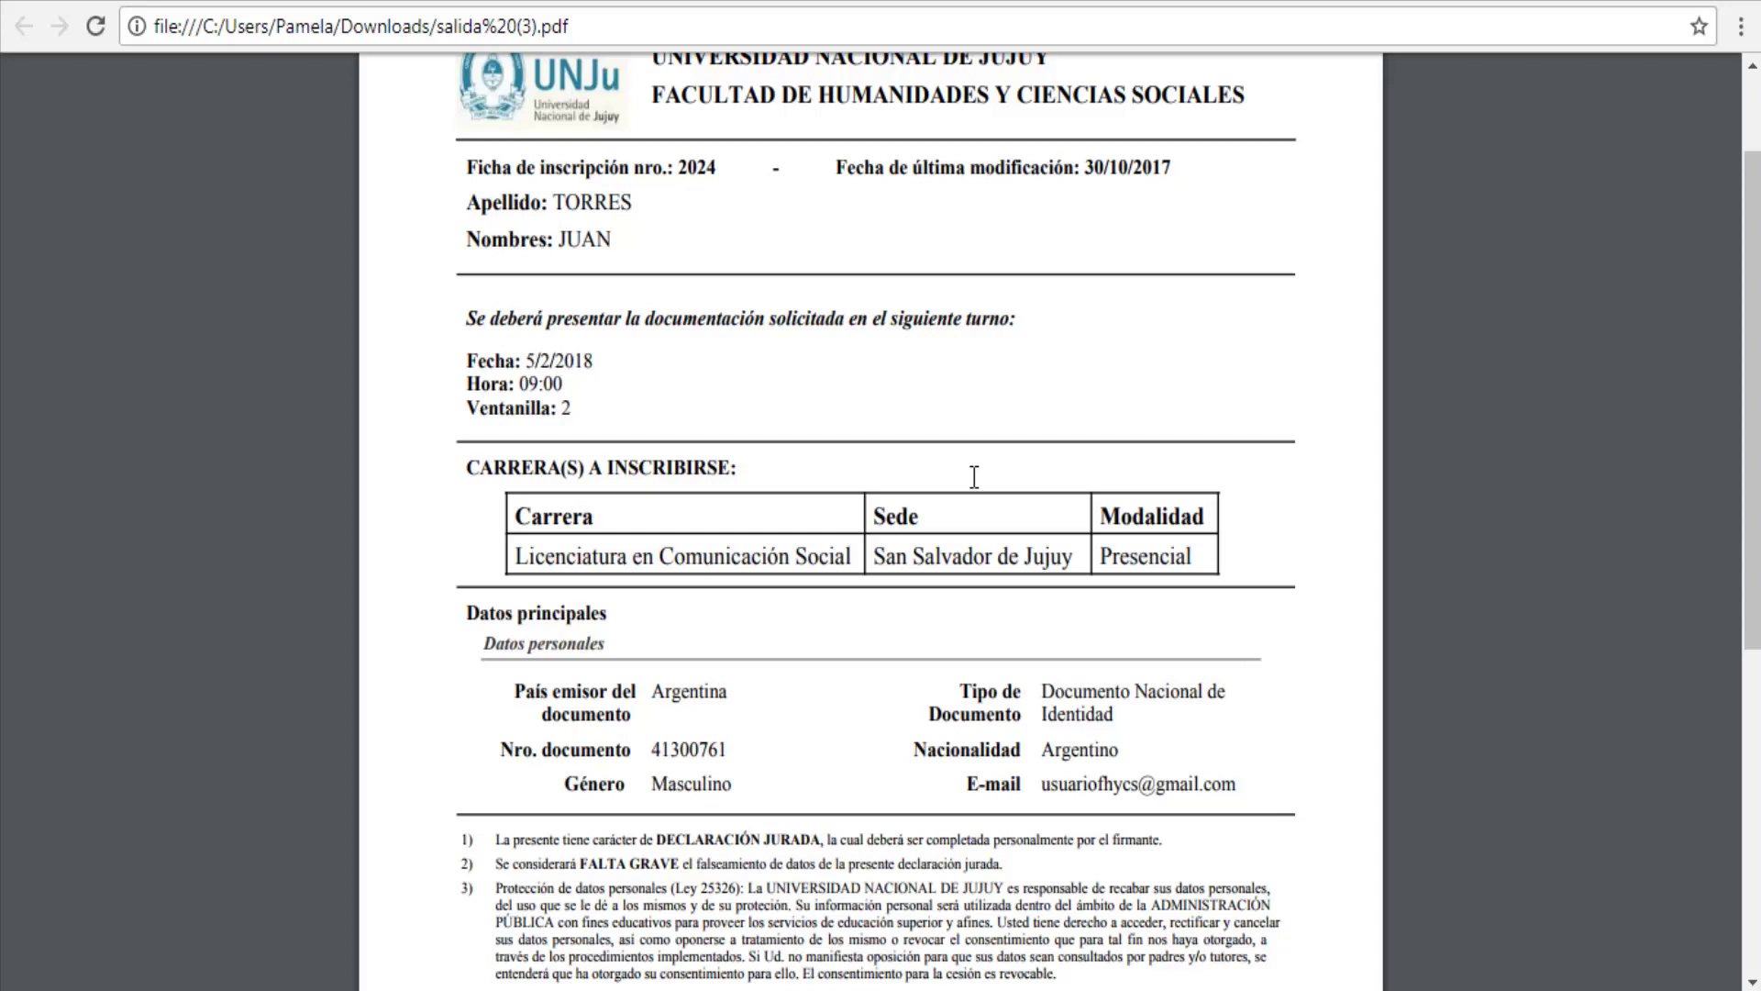
scroll(975, 476, "down", 2)
scroll(974, 476, "down", 6)
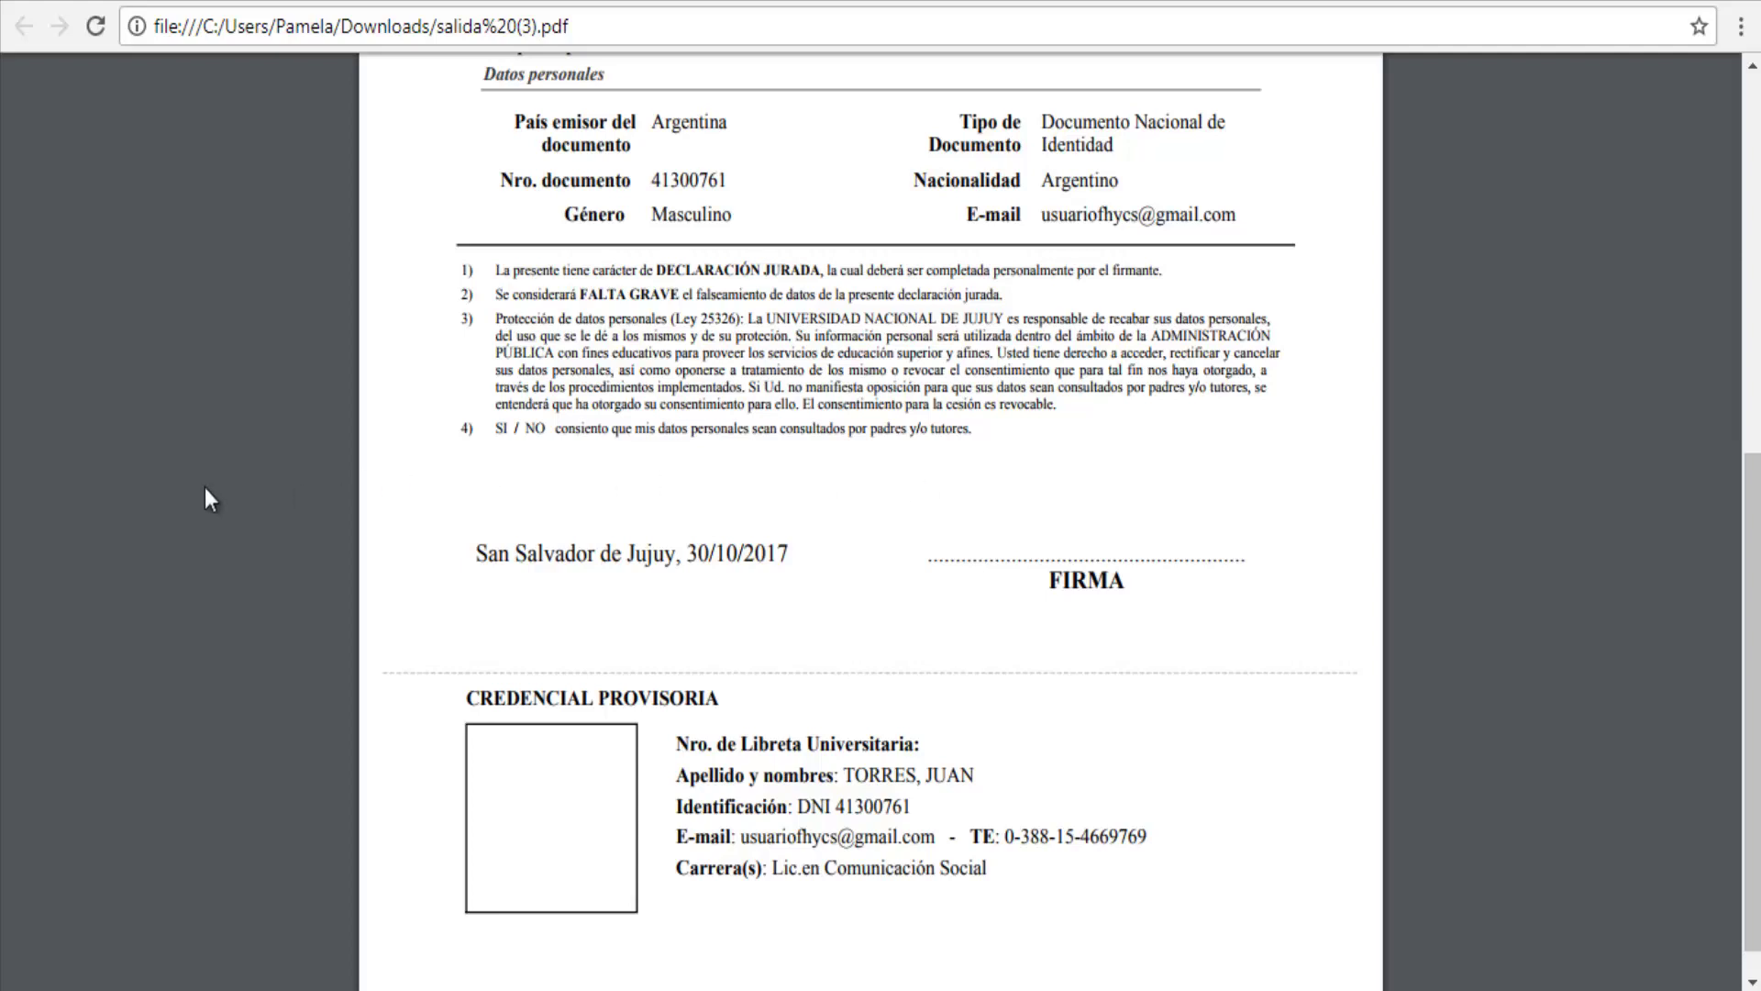
left_click(187, 4)
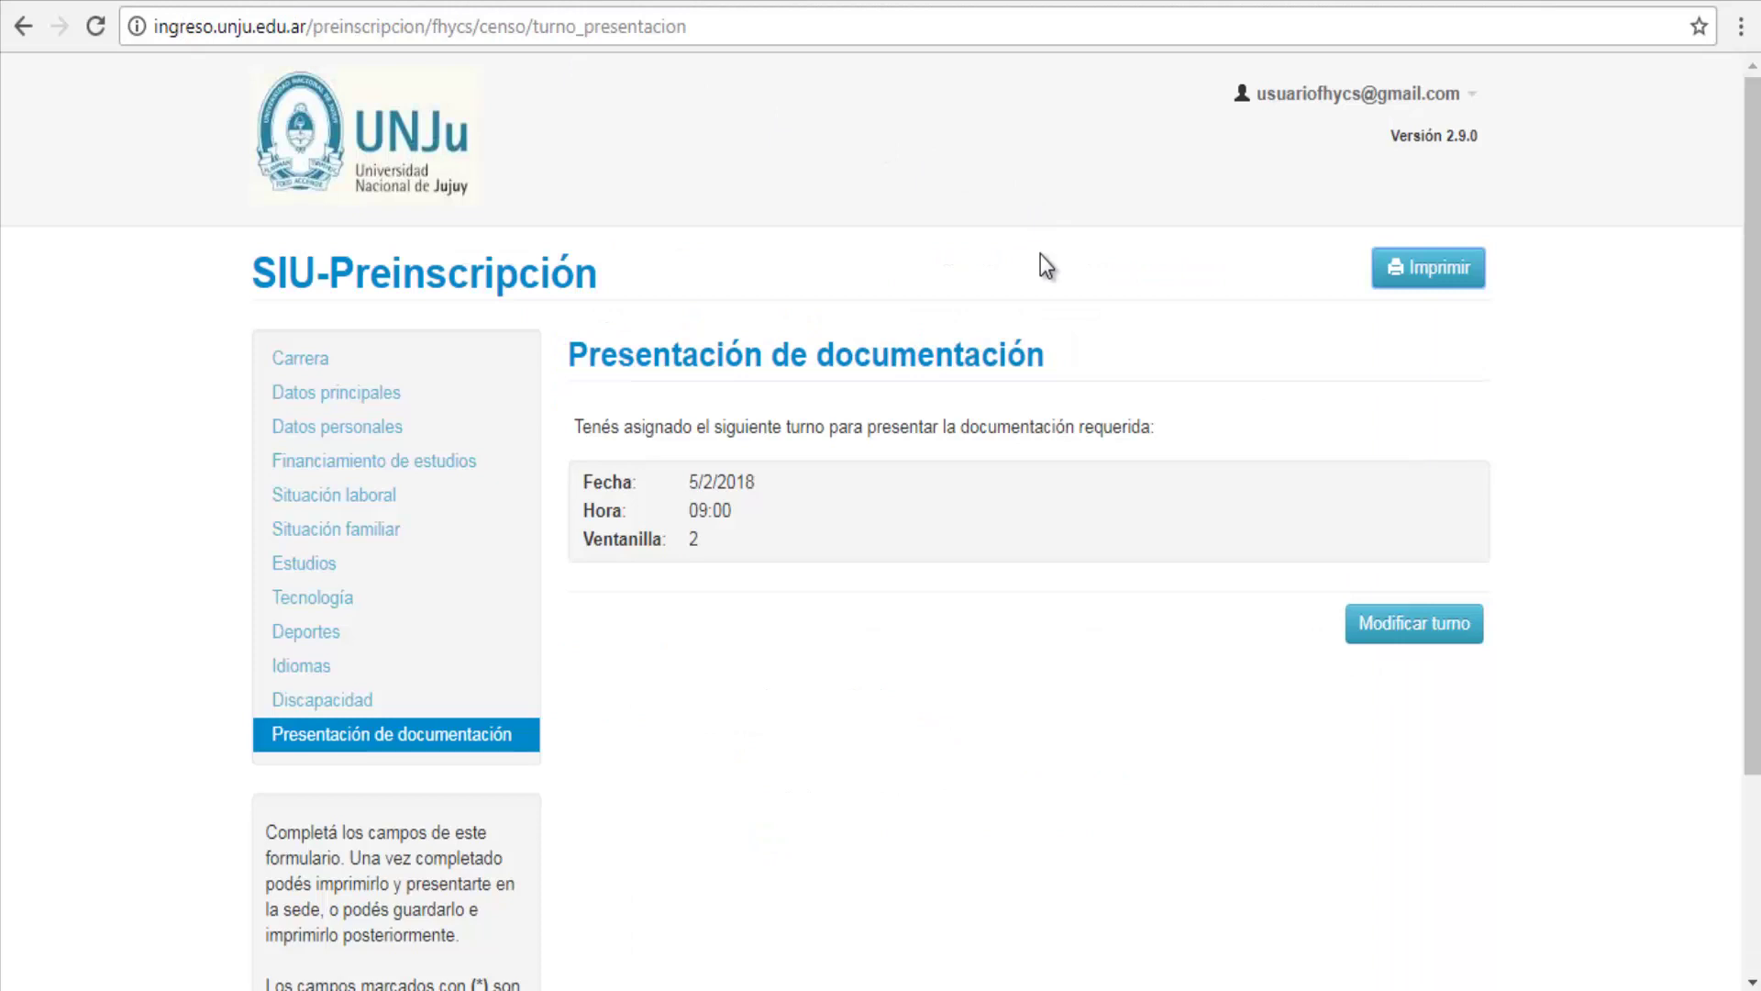
Step: Choose Cerrar sesión from the user account menu at top right
left_click(1460, 93)
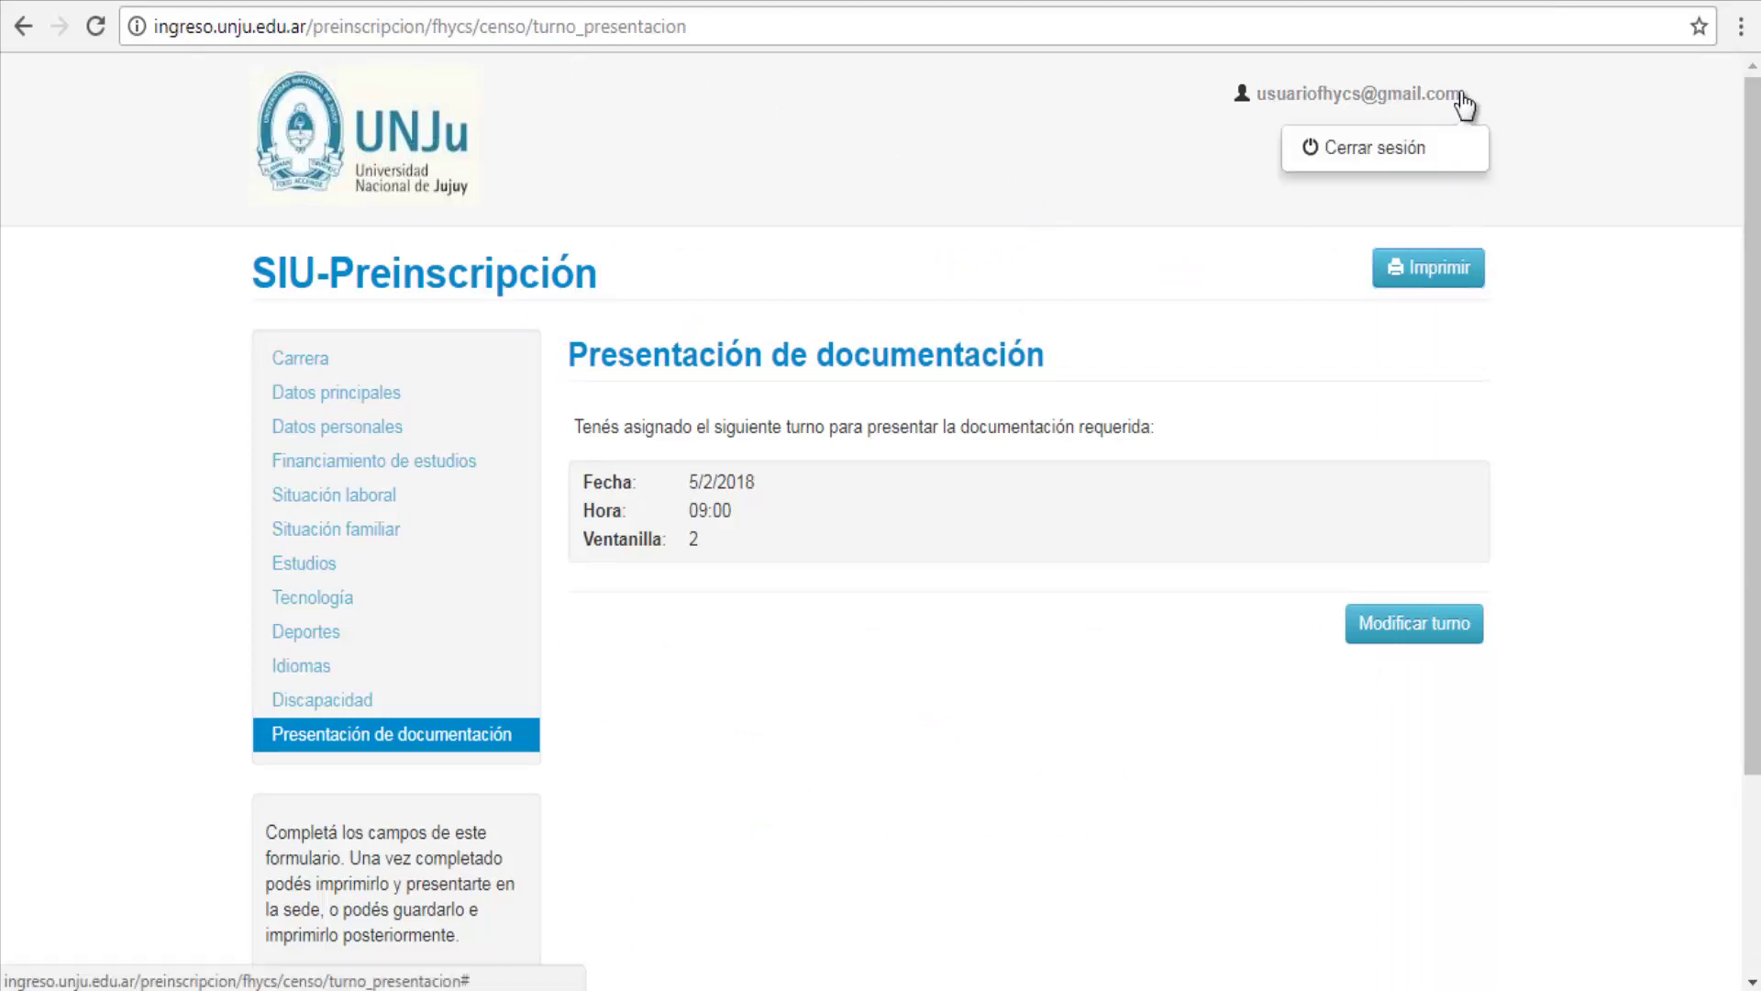
left_click(1359, 151)
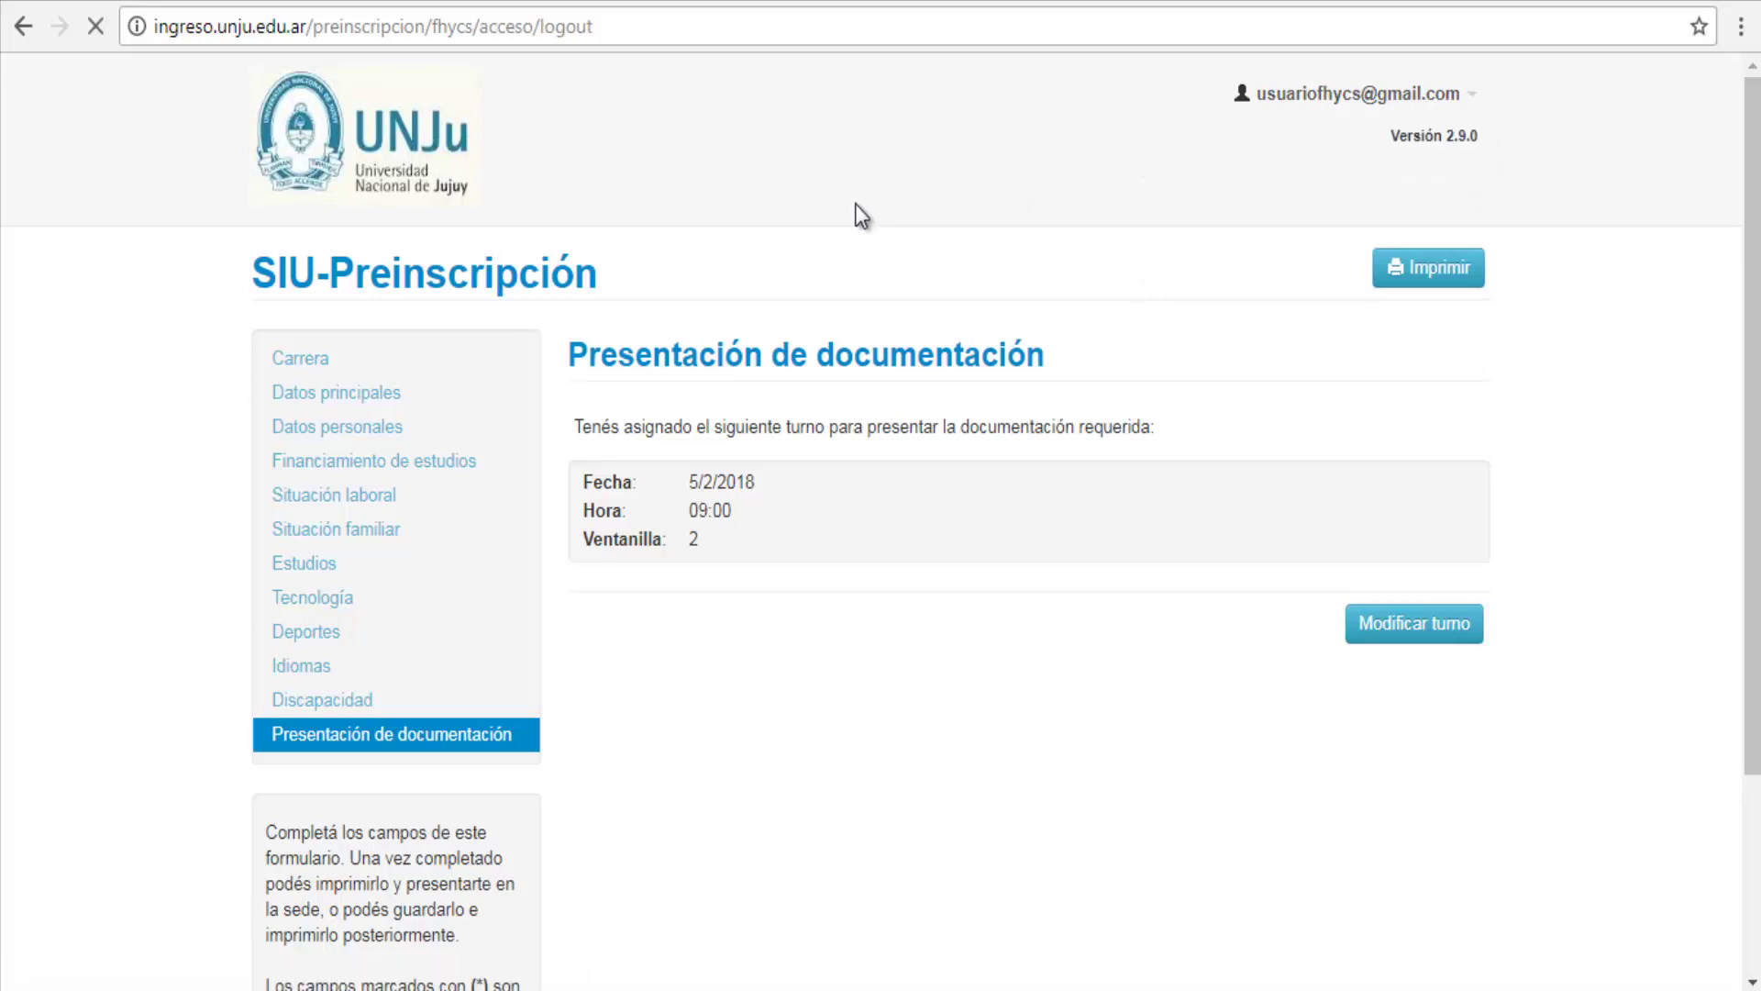